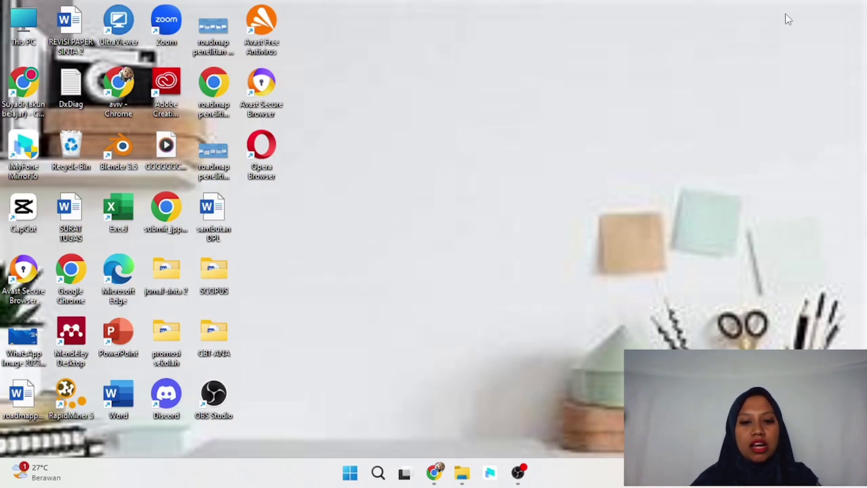
Step: Launch Chrome, maximize the window, and go to canva.com
double_click(125, 93)
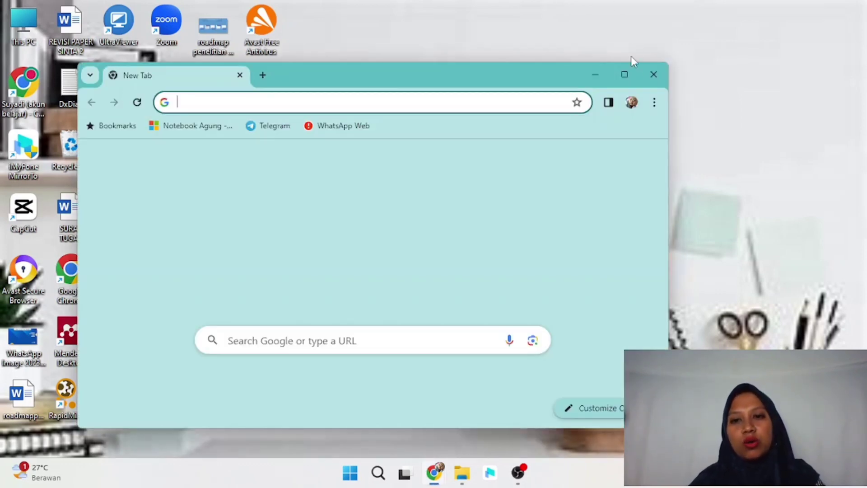
click(624, 74)
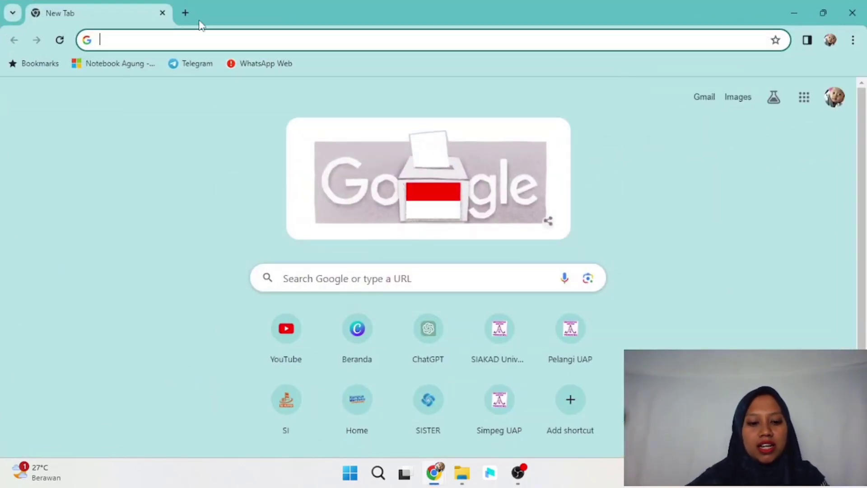
text(canva)
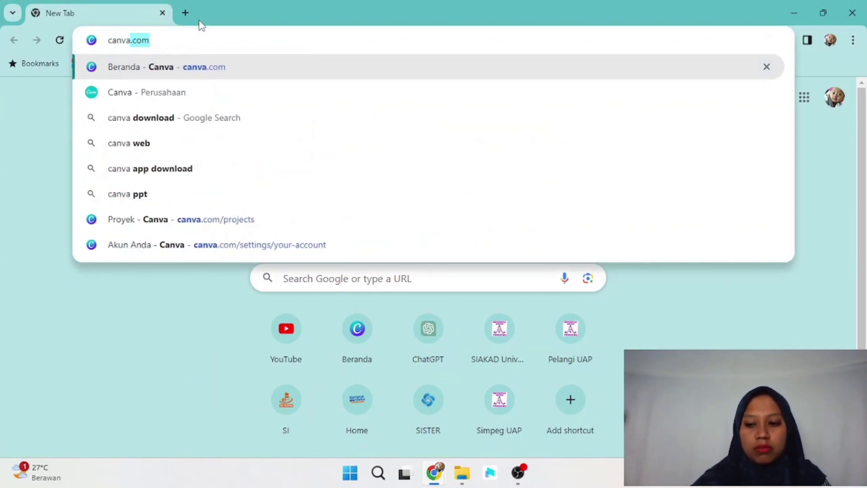
key(Return)
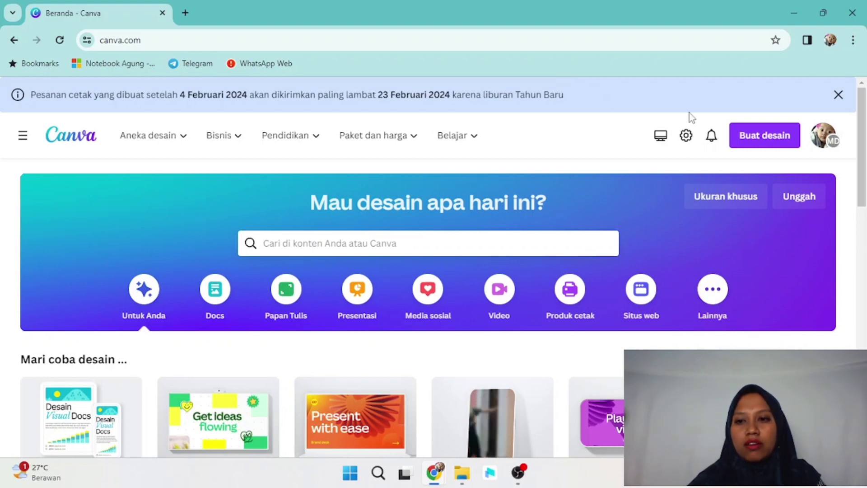
Step: Create a new blank Presentasi (16:9) design from the Buat desain menu
click(768, 141)
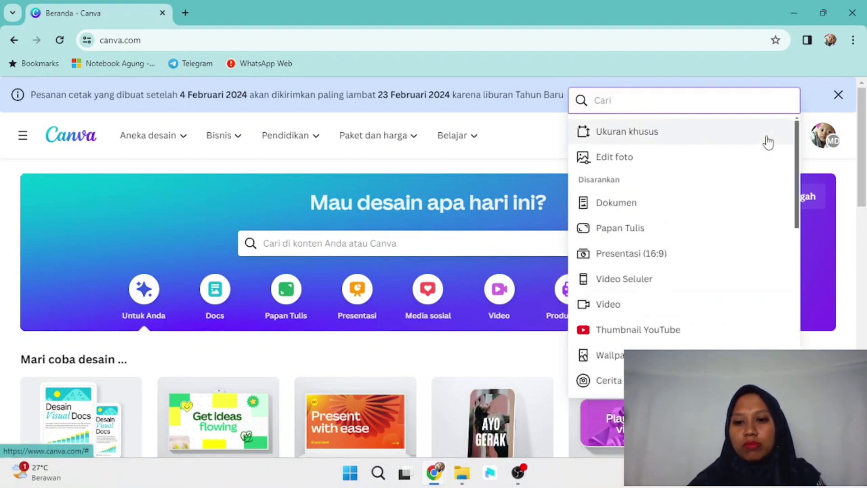
click(642, 258)
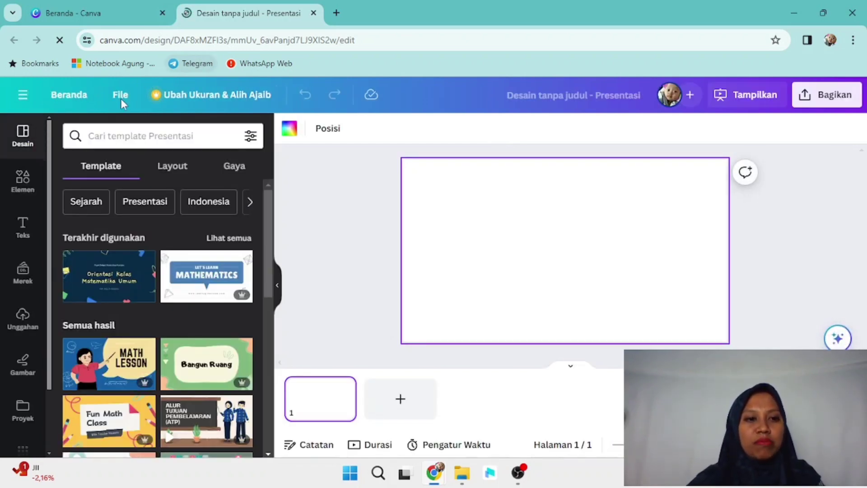
Step: Search templates for 'rumus matematika' and open the Orientasi Kelas Matematika Umum template pages
click(196, 127)
text(ru)
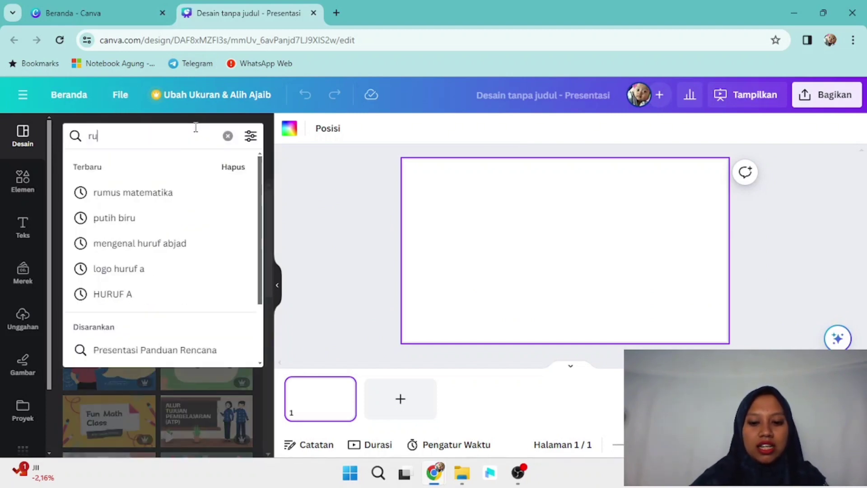
text(mus)
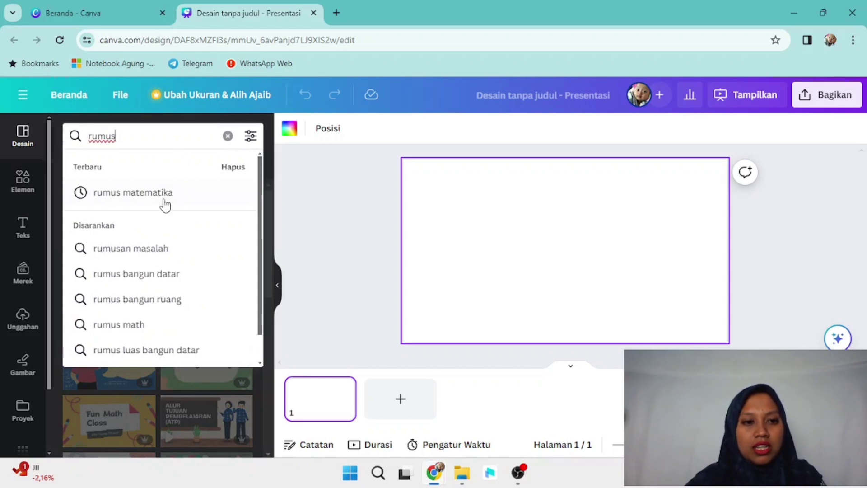
click(164, 198)
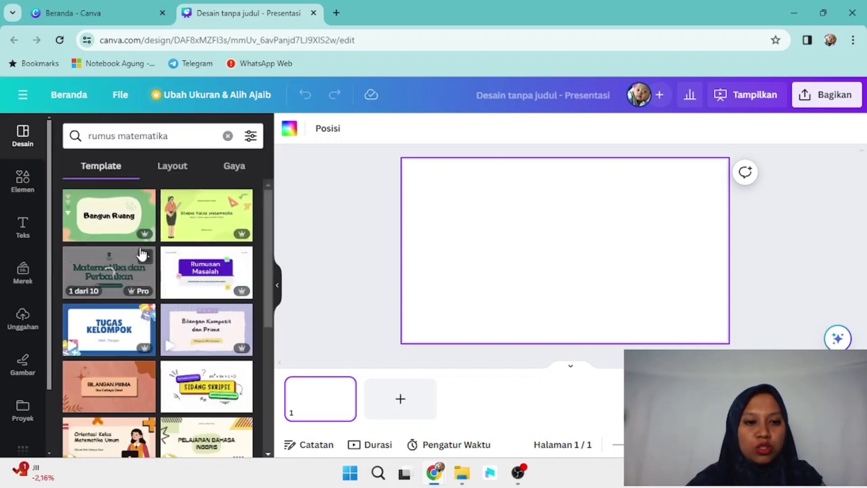
drag(270, 222, 264, 398)
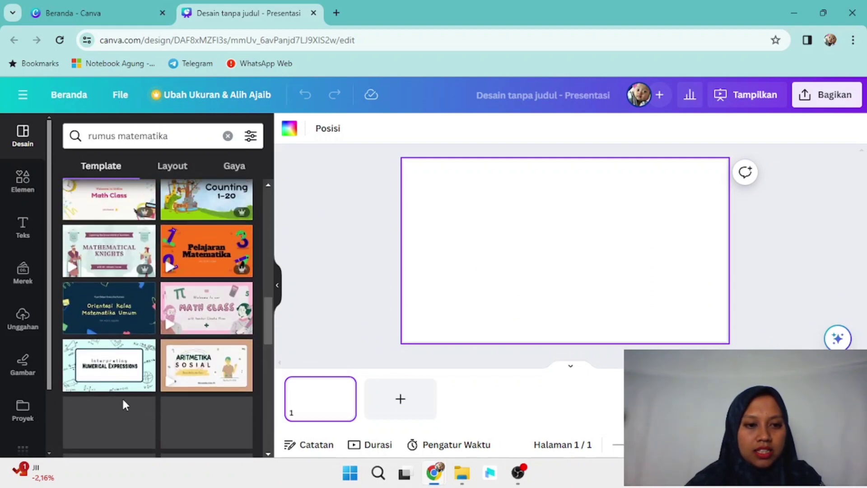
click(108, 318)
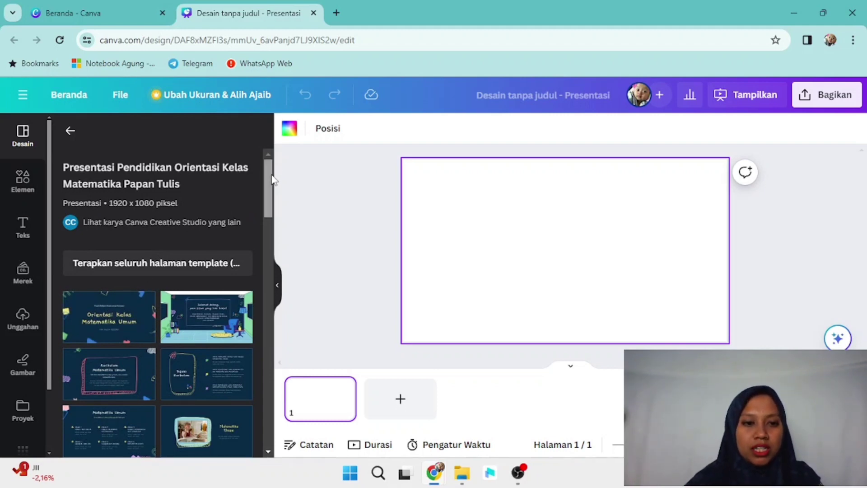
drag(270, 179, 272, 190)
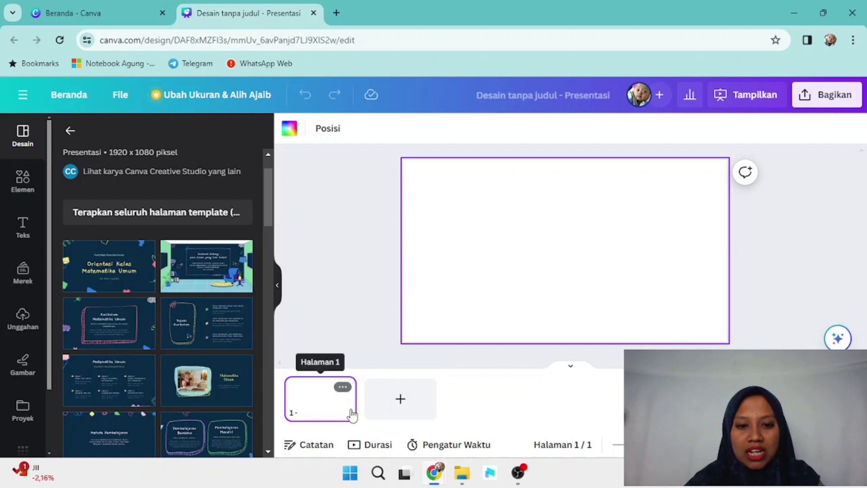
Step: Add four blank pages for a total of five, then return to page 1
click(400, 402)
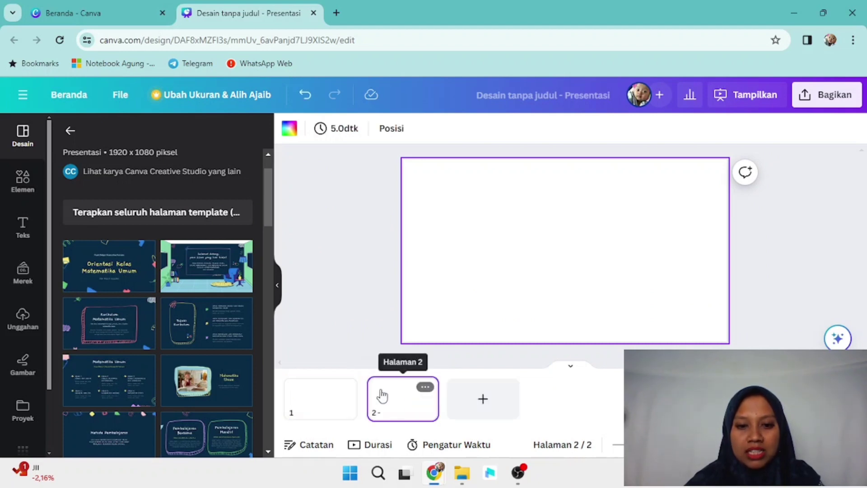
click(492, 405)
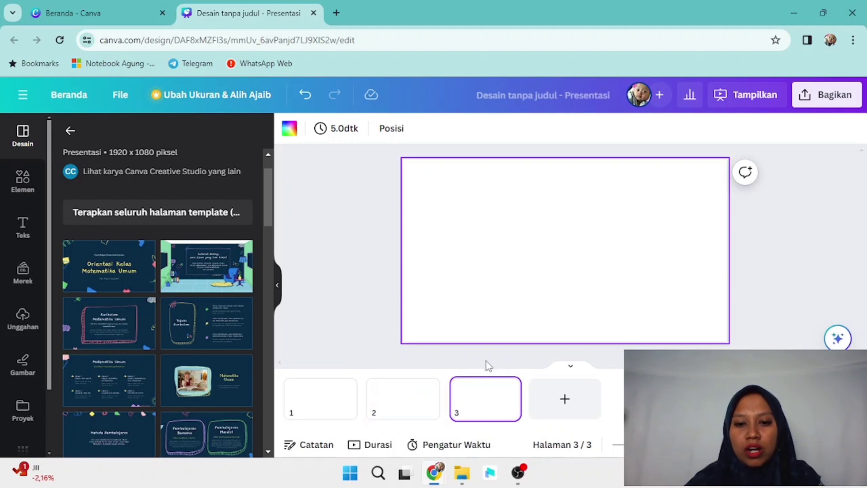
click(569, 406)
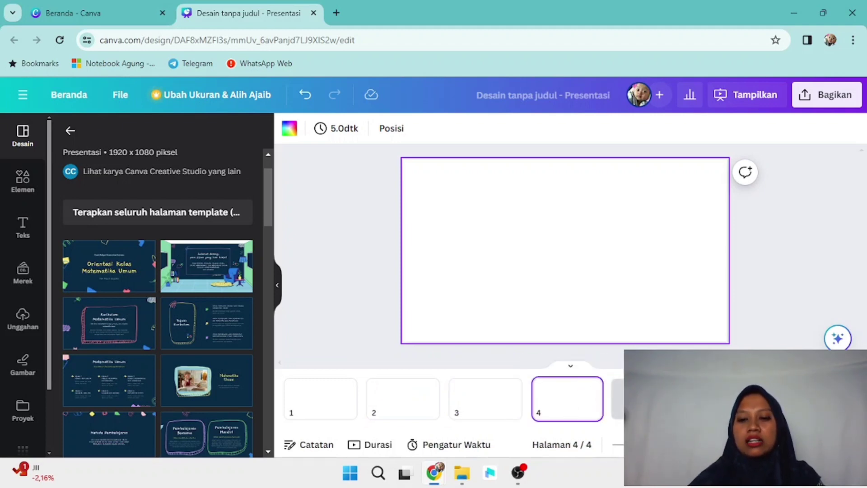
click(651, 399)
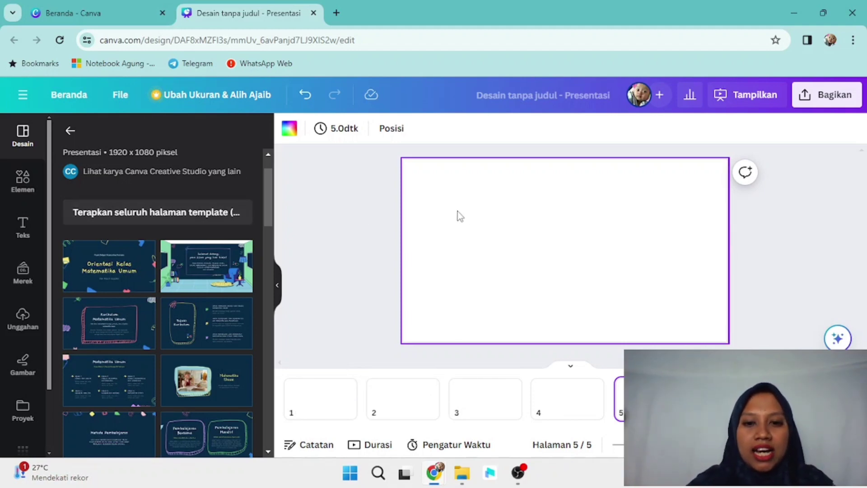
click(307, 401)
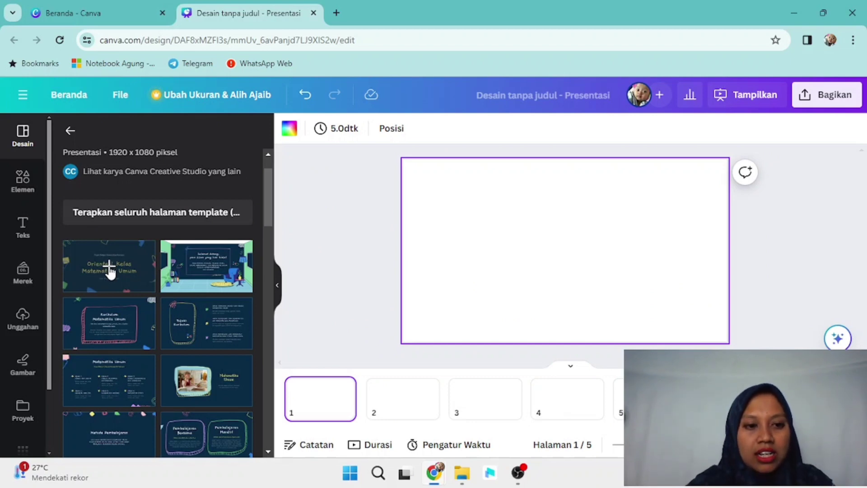
Step: Apply the template's Orientasi Kelas Matematika Umum title page to page 1 and select its title group
click(110, 270)
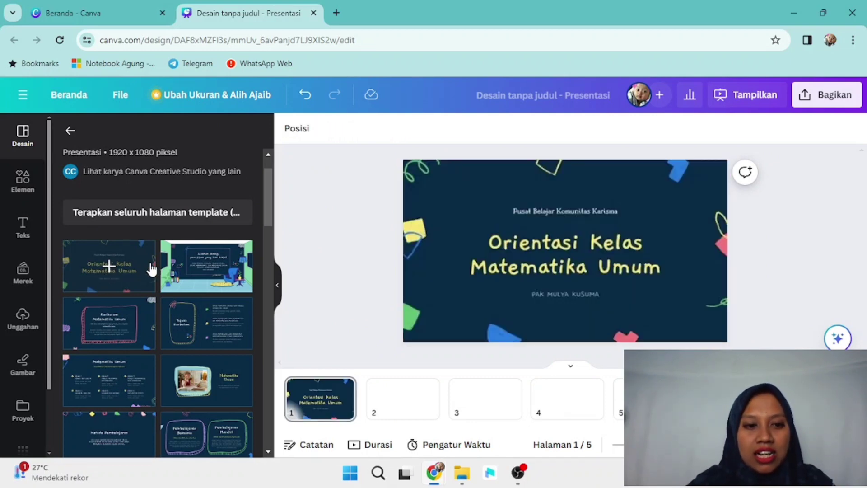
click(562, 213)
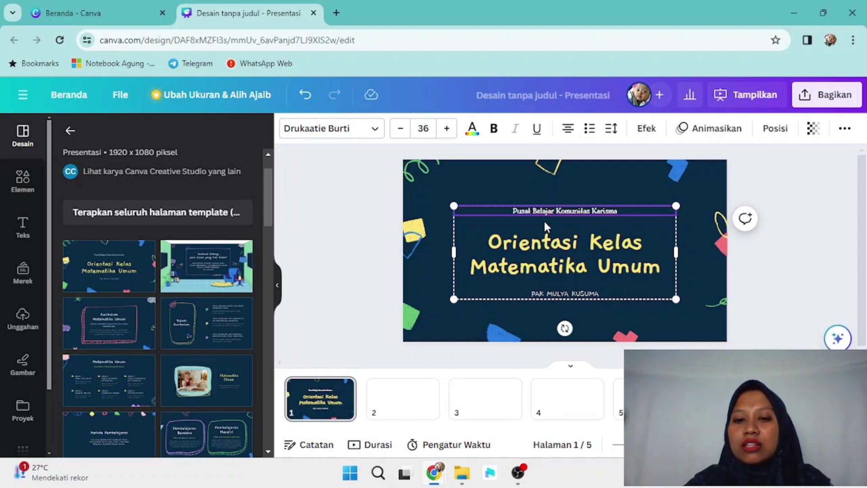
Step: In the exponents PDF, select the title BILANGAN BERPANGKAT, BENTUK AKAR, DAN LOGARITMA
mouse_move(436, 478)
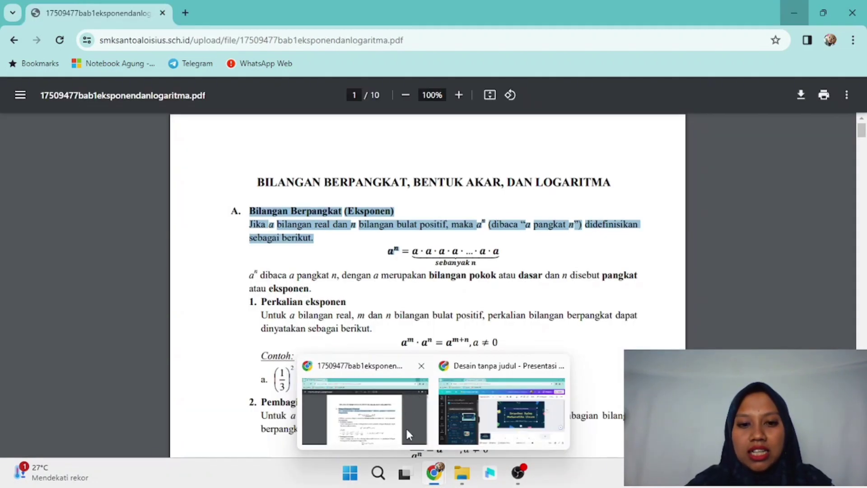
click(405, 426)
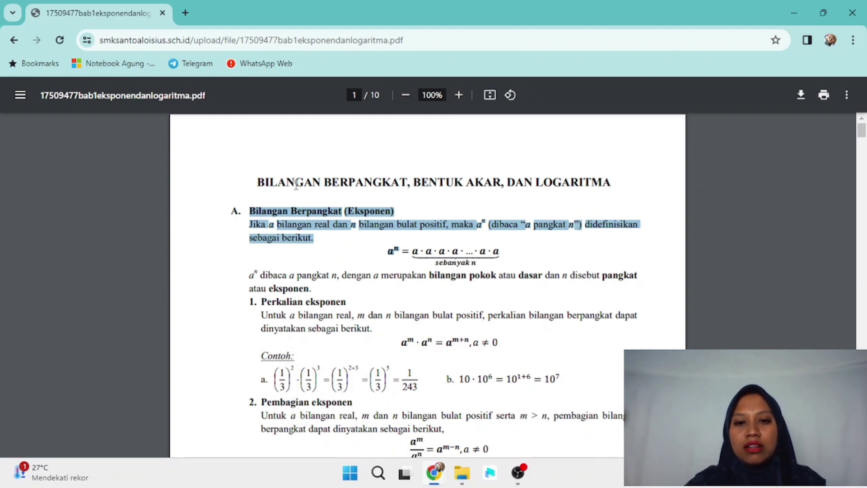
drag(257, 177, 631, 185)
key(ctrl+c)
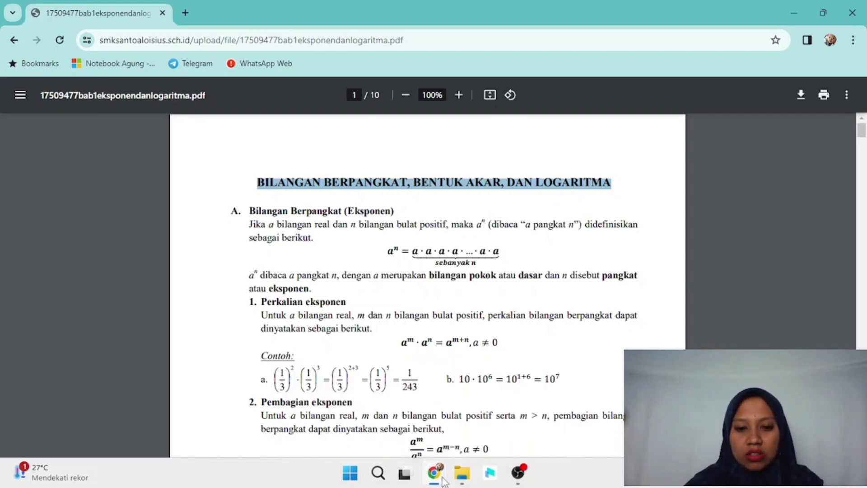
Step: Replace the page 1 title with the pasted BILANGAN BERPANGKAT, BENTUK AKAR, DAN LOGARITMA
mouse_move(431, 483)
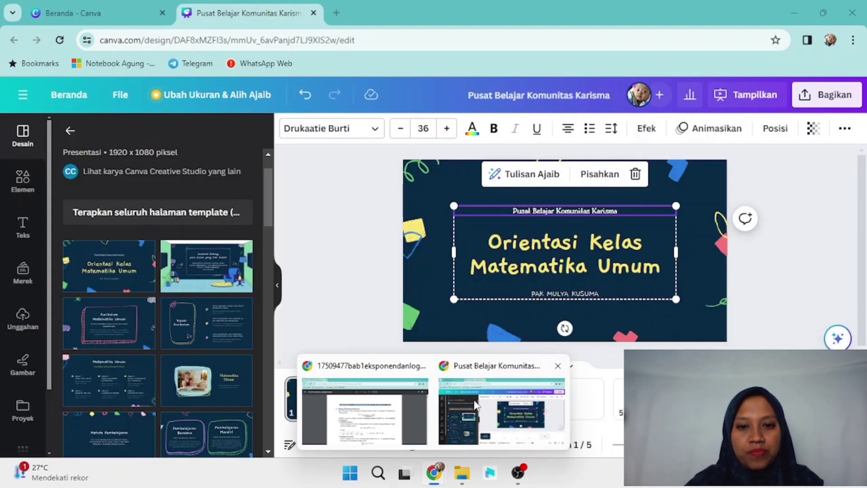
click(476, 404)
click(588, 249)
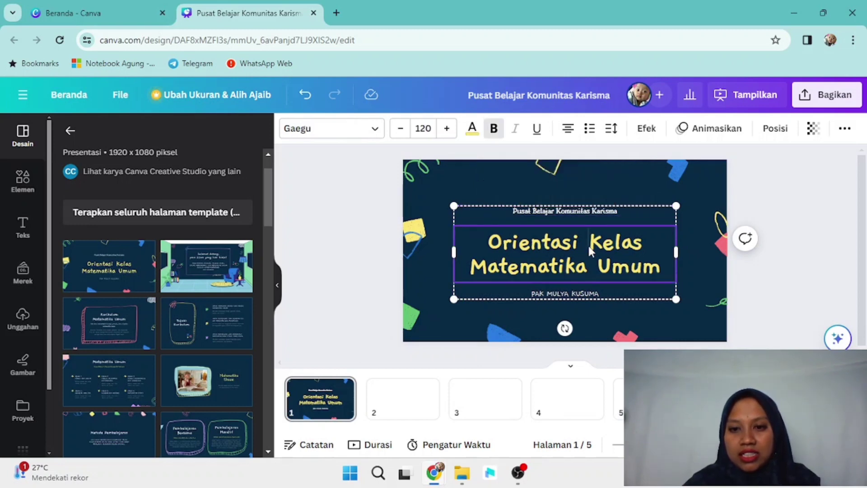
double_click(590, 246)
key(BackSpace)
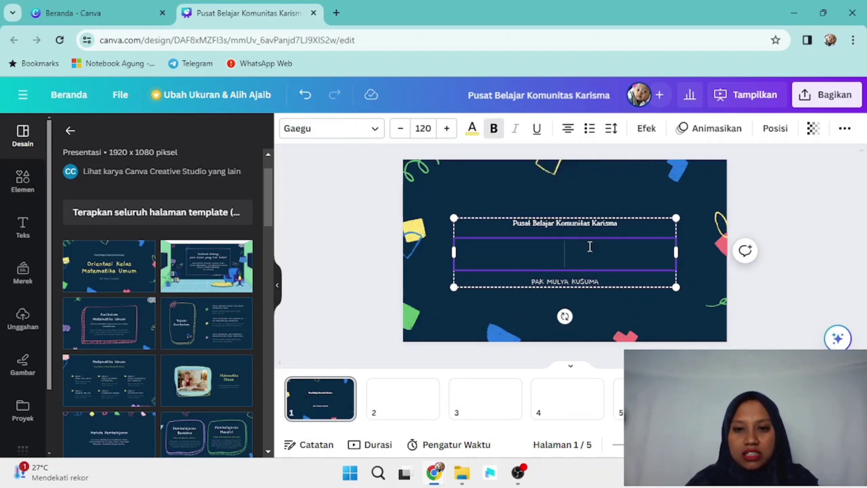
key(ctrl+v)
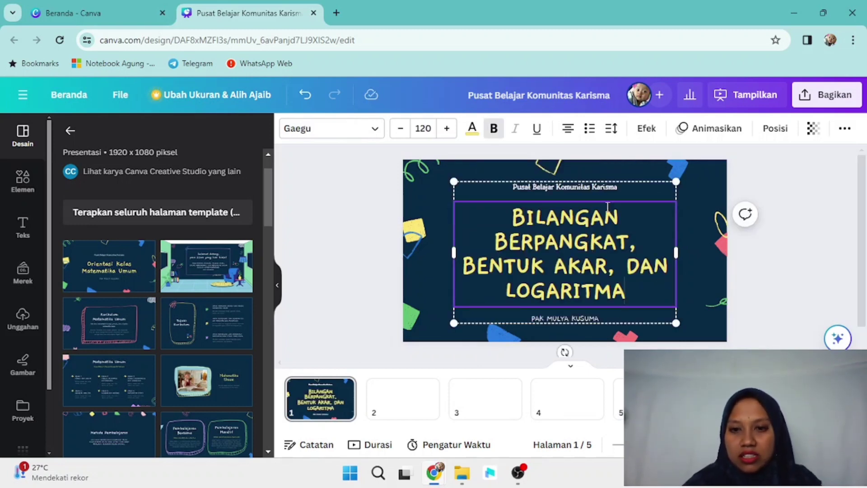
Step: Delete the small heading above the title and widen the title box to three lines
click(618, 186)
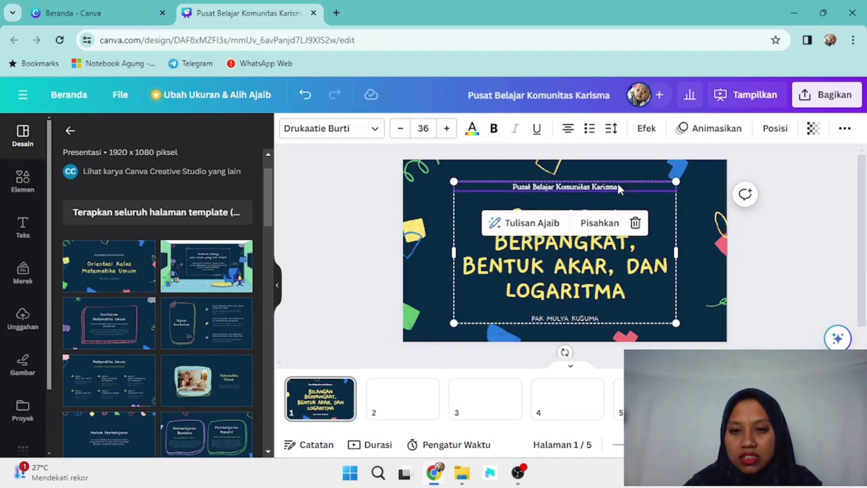
double_click(618, 186)
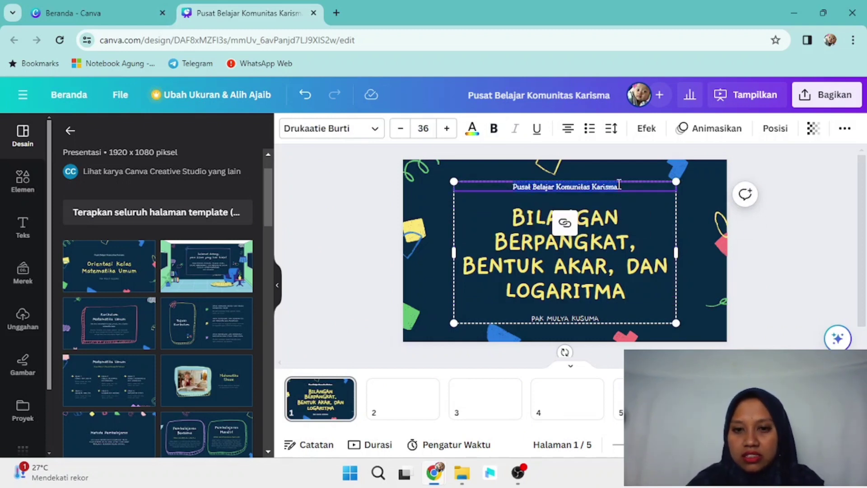
key(ctrl+a)
key(BackSpace)
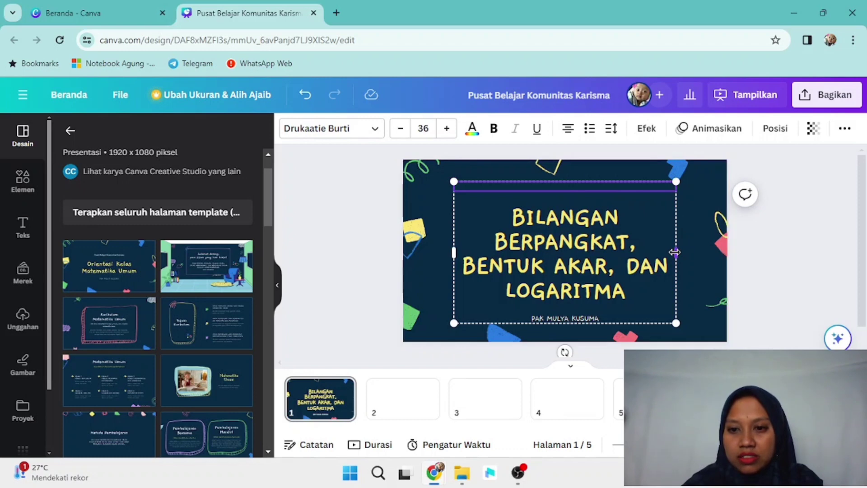
drag(674, 252, 704, 247)
Step: Overwrite the presenter-name subtitle with the author's full name
click(602, 306)
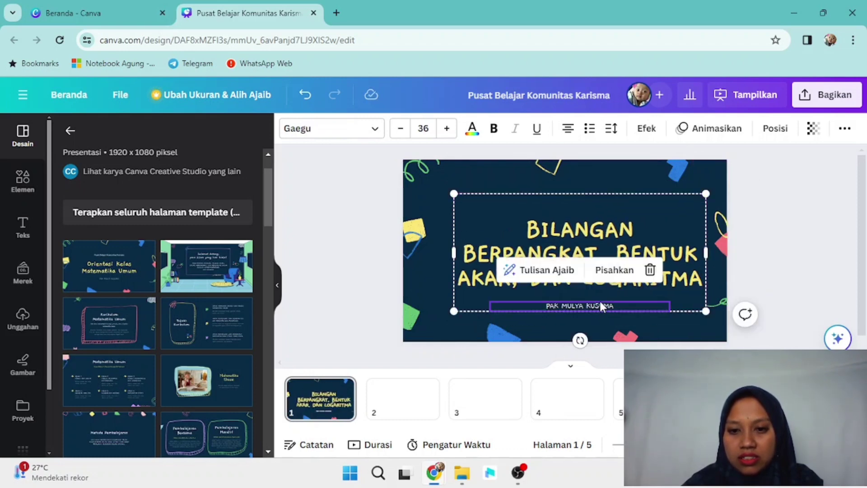
double_click(600, 303)
key(ctrl+a)
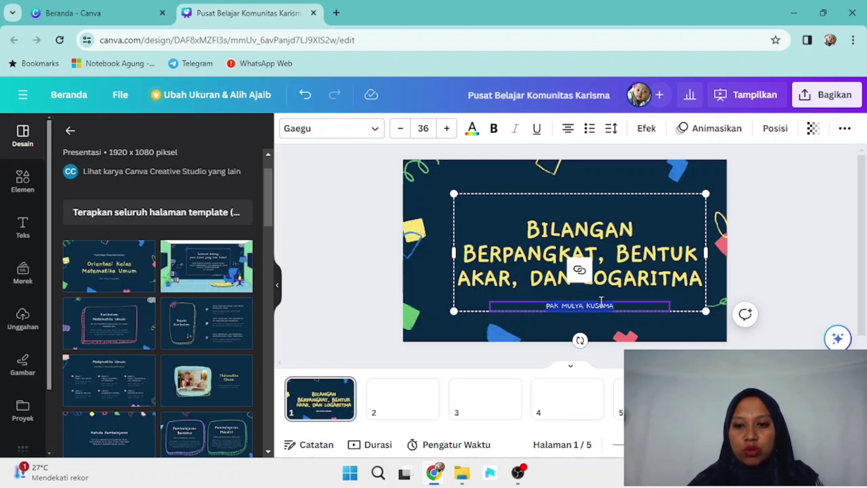
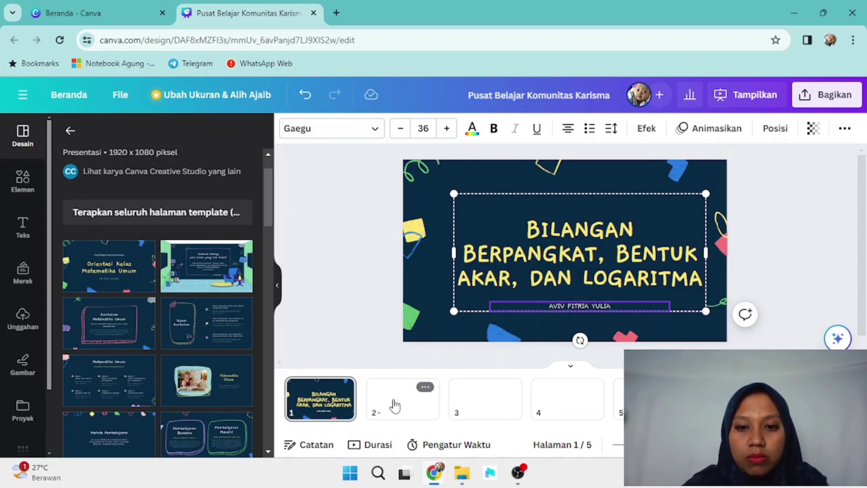
Step: Apply the classroom template's 'Selamat datang' welcome slide to page 2
click(394, 405)
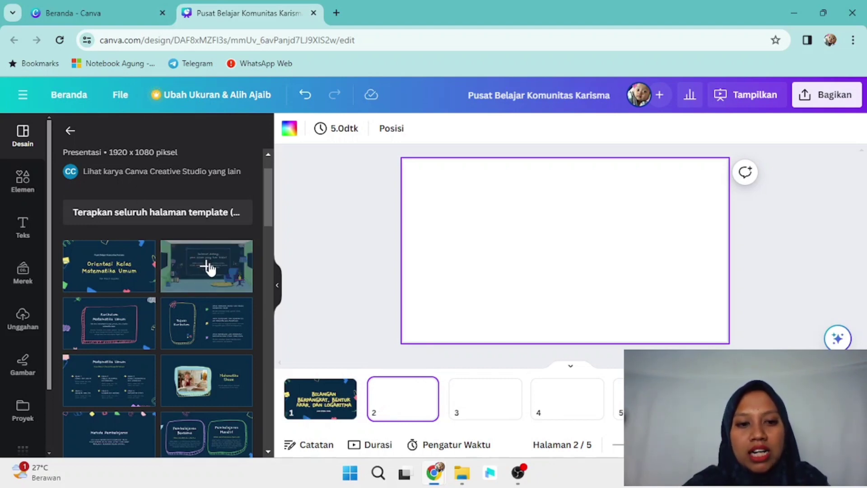
click(209, 268)
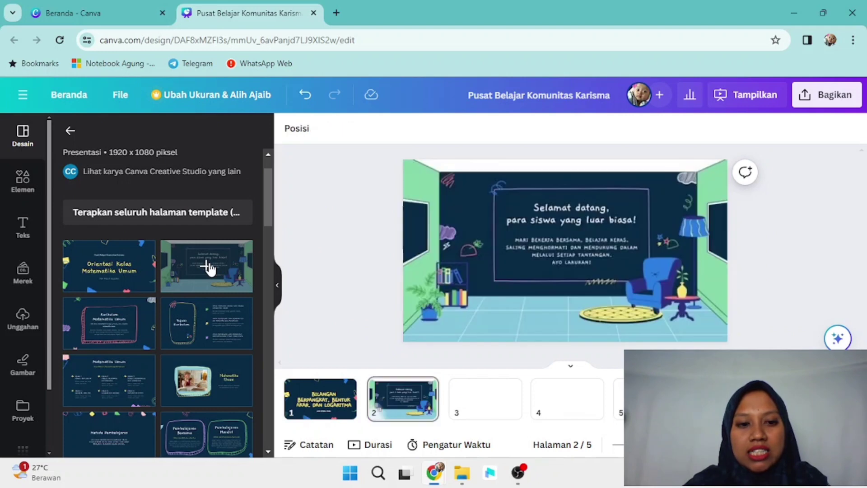
click(409, 262)
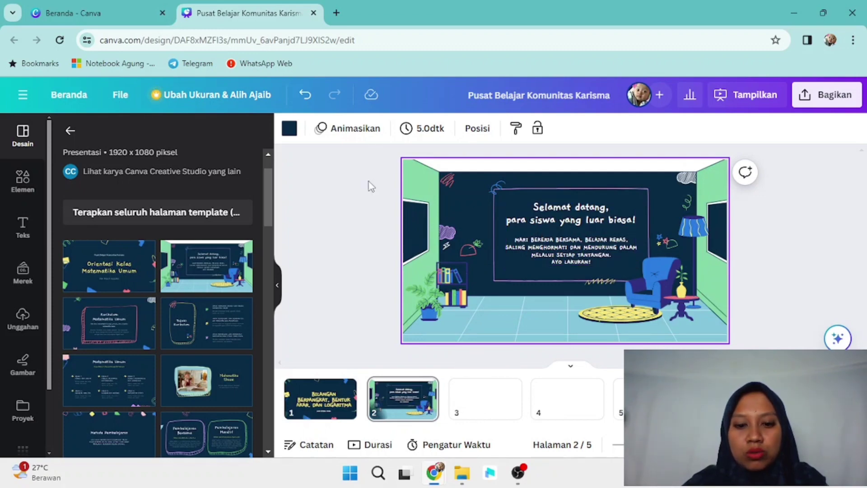
mouse_move(427, 478)
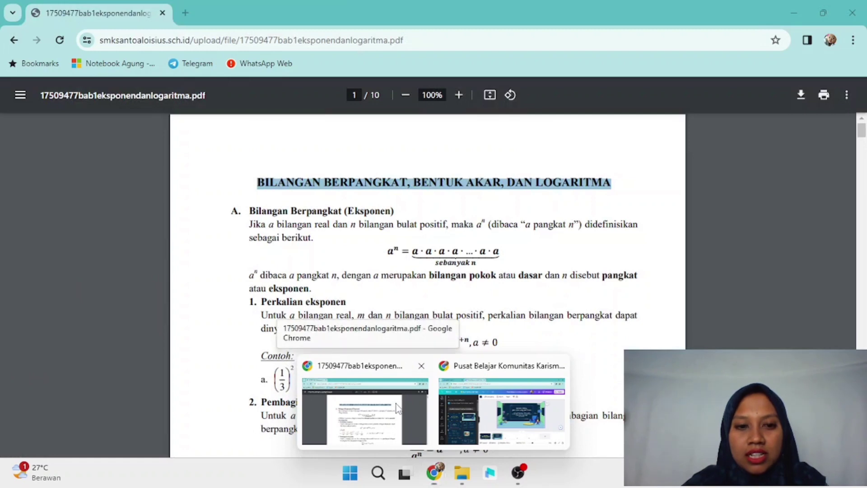
Step: In the exponents PDF, select the heading 'A. Bilangan Berpangkat (Eksponen)' for copying
click(397, 408)
click(250, 204)
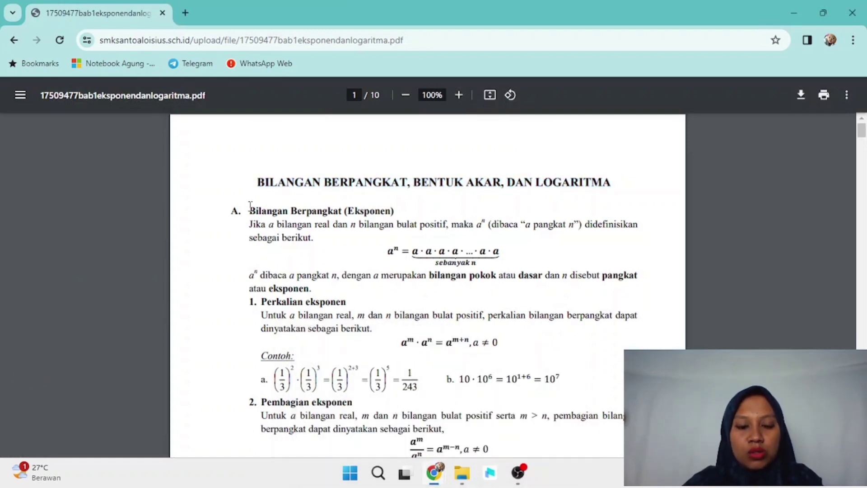
drag(232, 210, 398, 210)
key(ctrl+c)
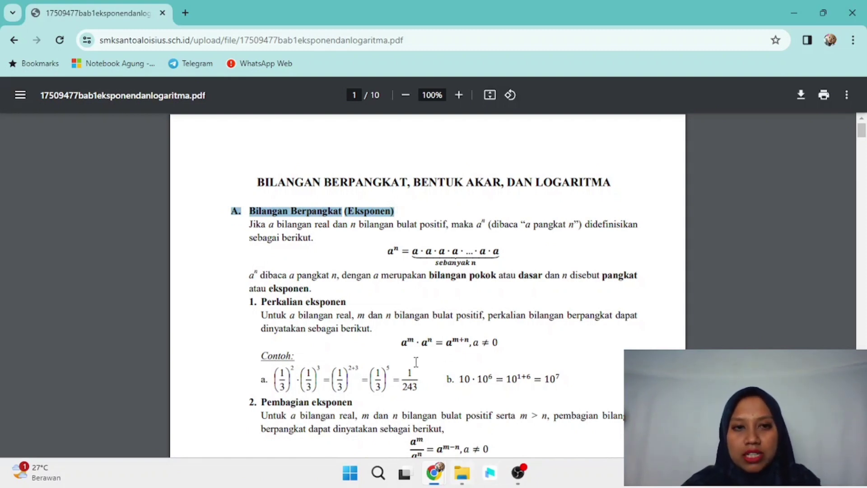
mouse_move(435, 473)
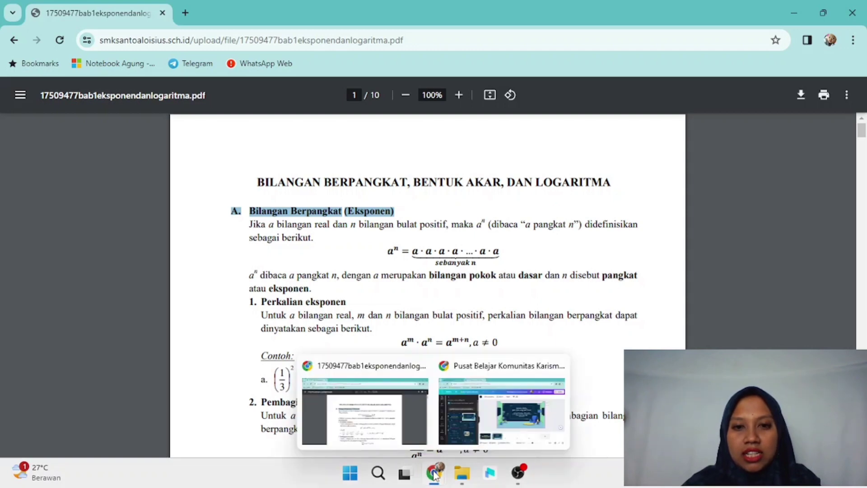
click(481, 405)
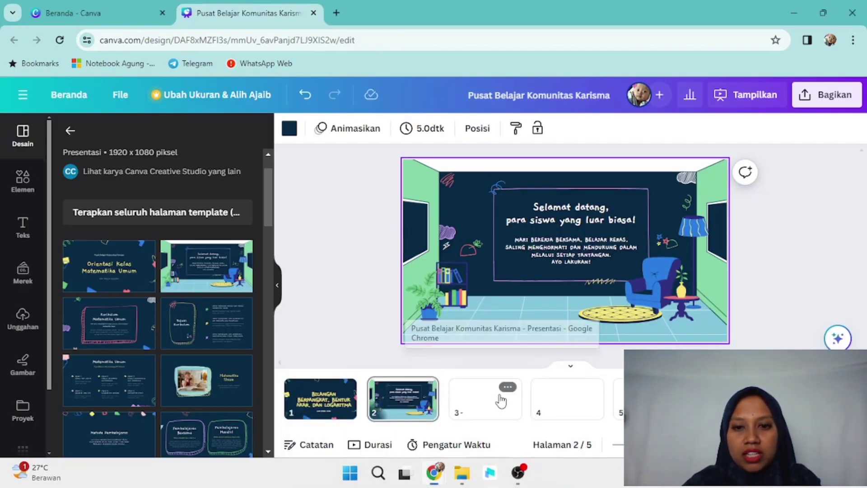
Step: Paste 'A. Bilangan Berpangkat (Eksponen)' over page 2's Selamat datang headline
click(565, 209)
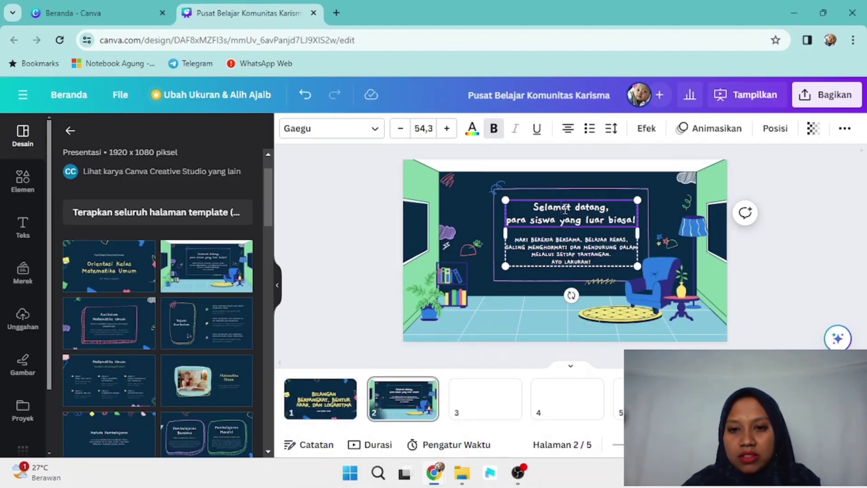
double_click(565, 209)
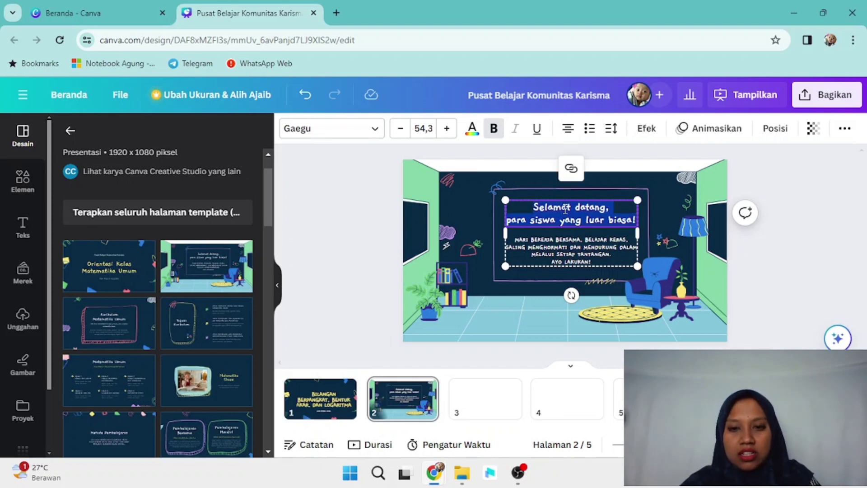
key(ctrl+v)
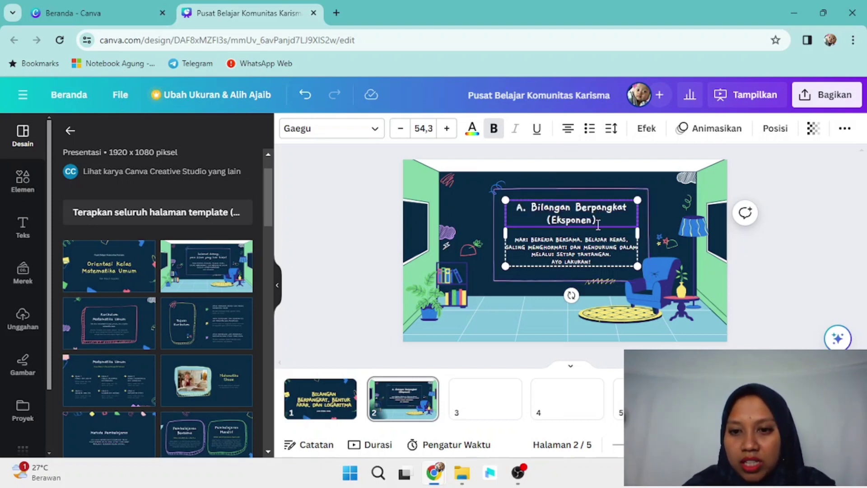
Step: Delete all of the welcome body text beneath the headline
click(523, 254)
click(539, 253)
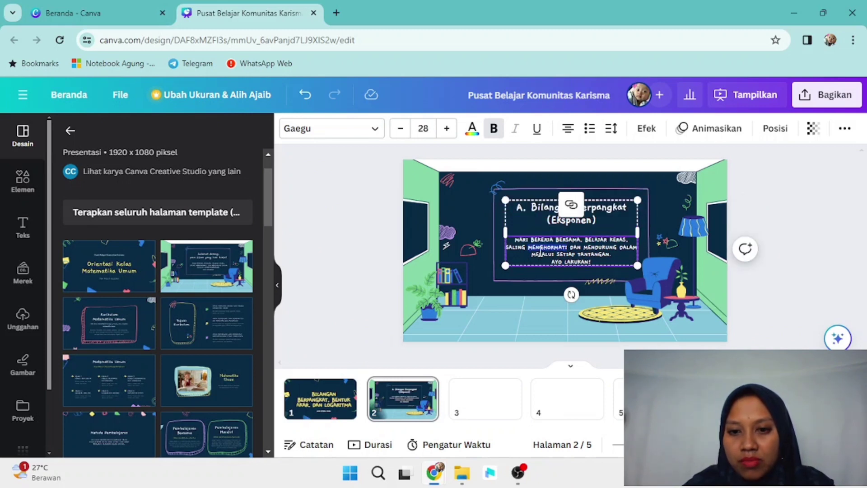
key(ctrl+a)
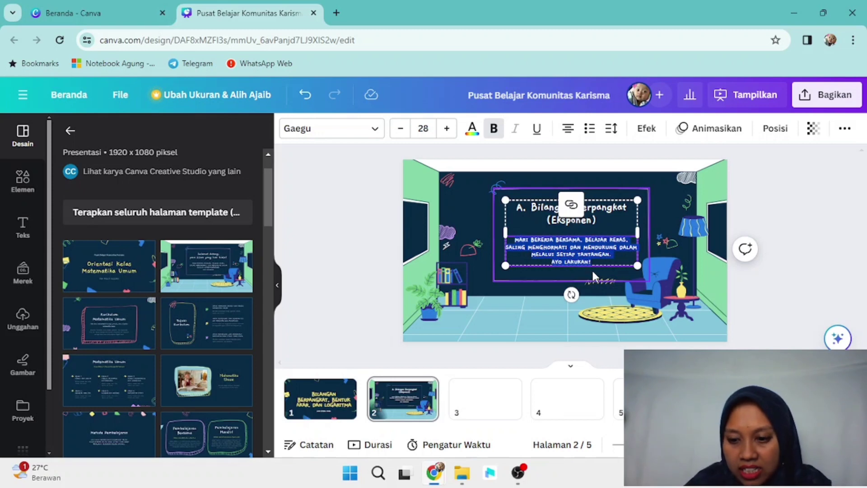
key(BackSpace)
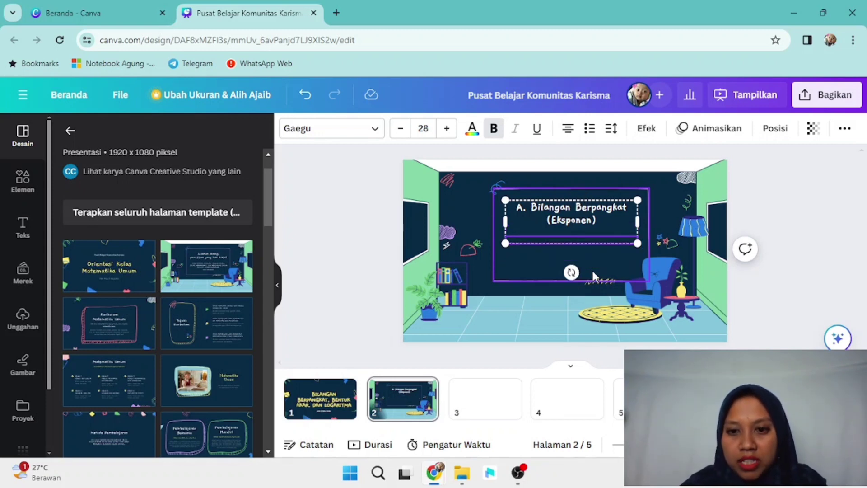
Step: Select the definition paragraph from 'Jika' to 'sebagai berikut' in the exponents PDF, then return to Canva
mouse_move(450, 484)
mouse_move(434, 473)
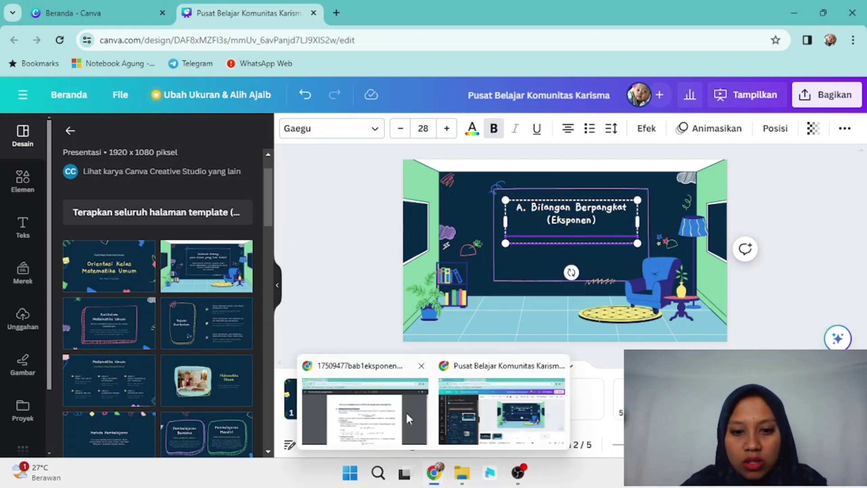
click(405, 411)
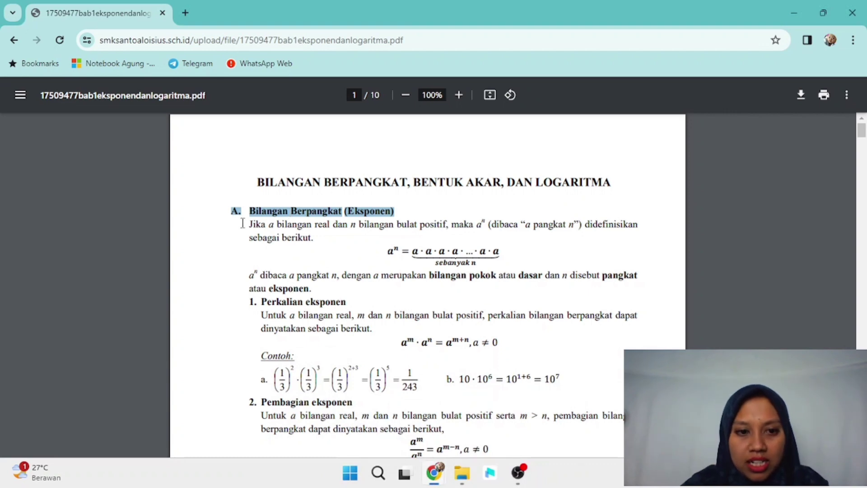
drag(249, 224, 318, 237)
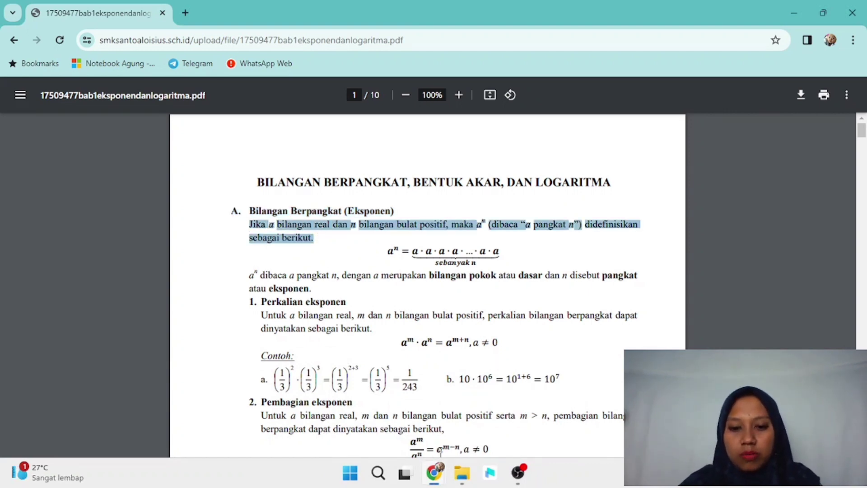
mouse_move(434, 473)
click(515, 438)
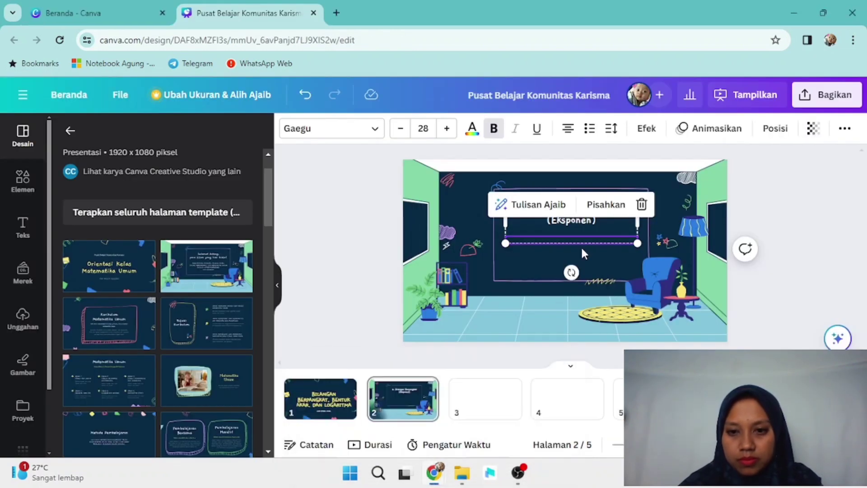
Step: Paste the definition paragraph under the page 2 heading, enlarge its text box, and centre the purple frame
click(572, 237)
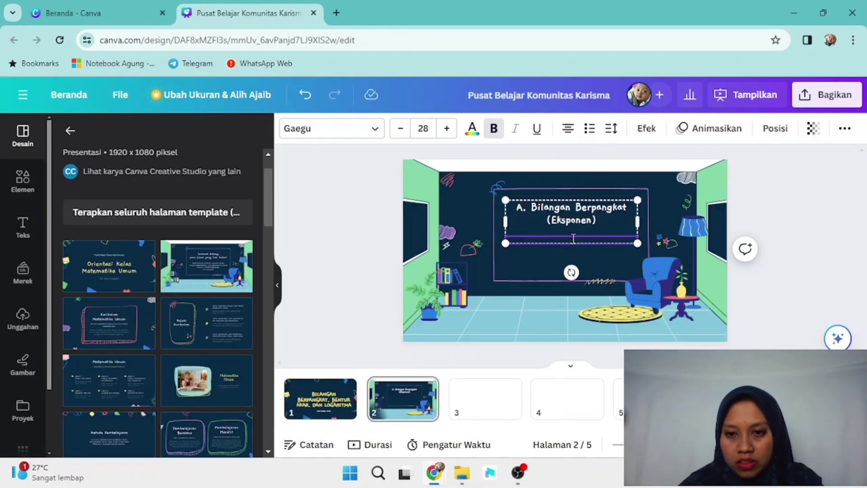
text(JIKA A BILANGAN REAL DAN N BILANGAN BULAT POSITIF, MAKA A N (DIBACA "A PANGKAT N") DIDEFINISIKAN SEBAGAI BERIKUT.)
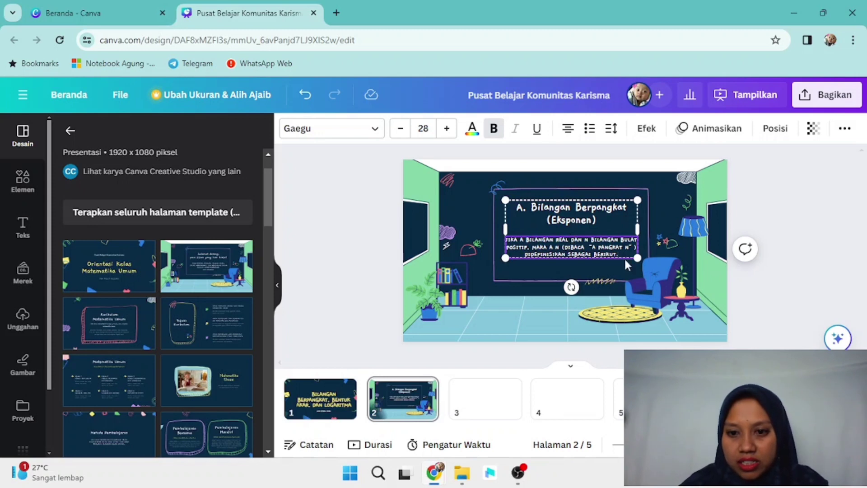
drag(636, 256, 646, 262)
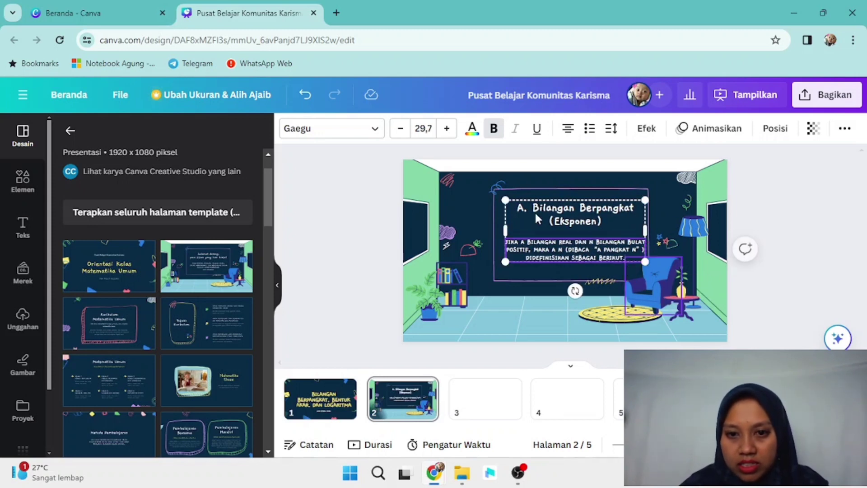
click(529, 185)
drag(528, 184, 540, 183)
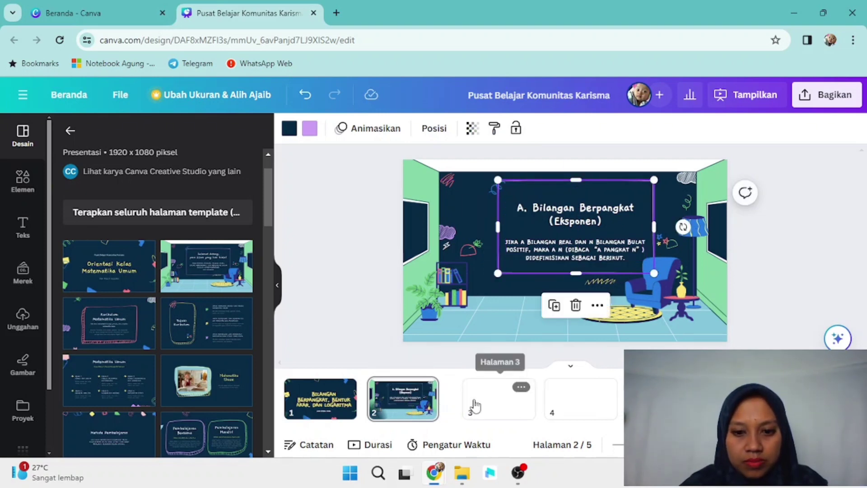
Step: Apply the Kurikulum Matematika Umum template design to blank page 3
click(475, 405)
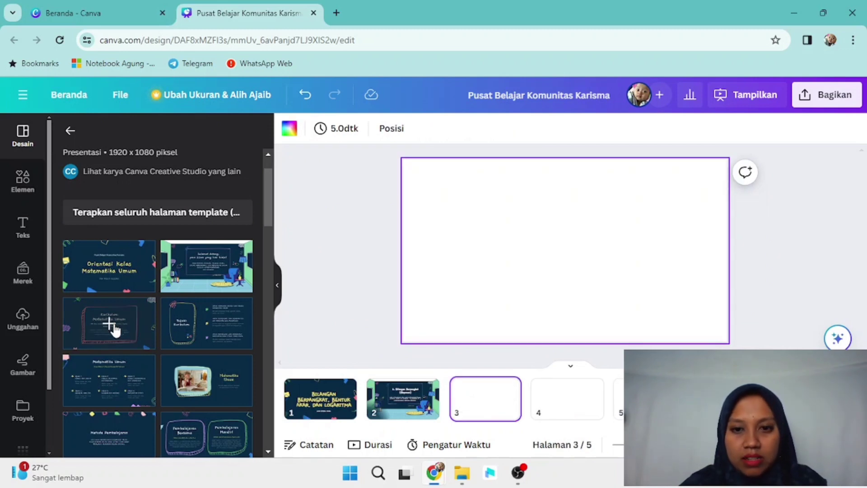
click(112, 326)
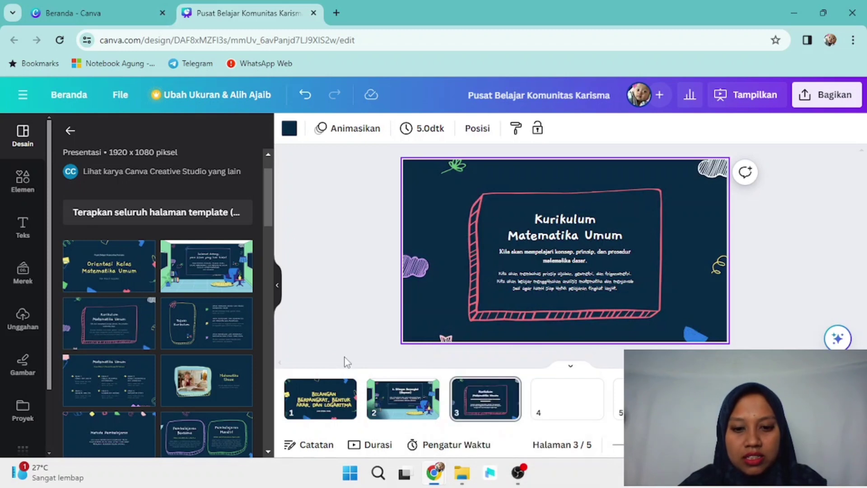
Step: Read the bilangan pokok (base number) passage in the exponents PDF, then go back to Canva
mouse_move(434, 473)
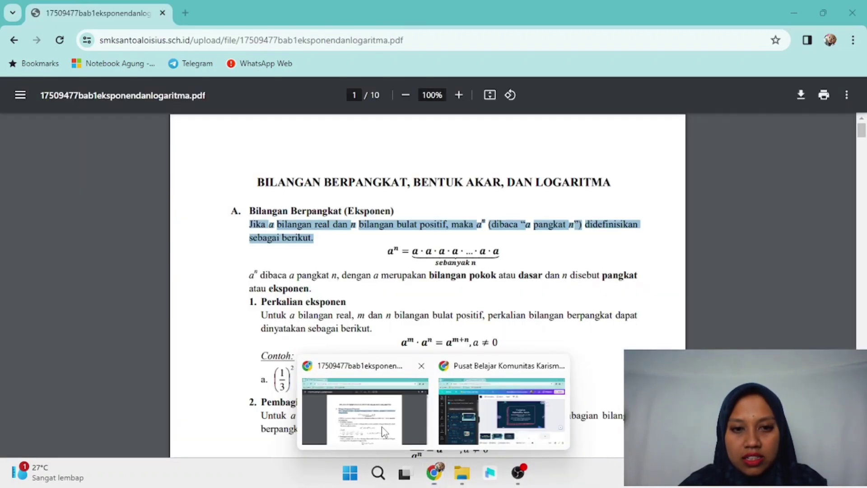
click(384, 432)
drag(260, 275, 490, 266)
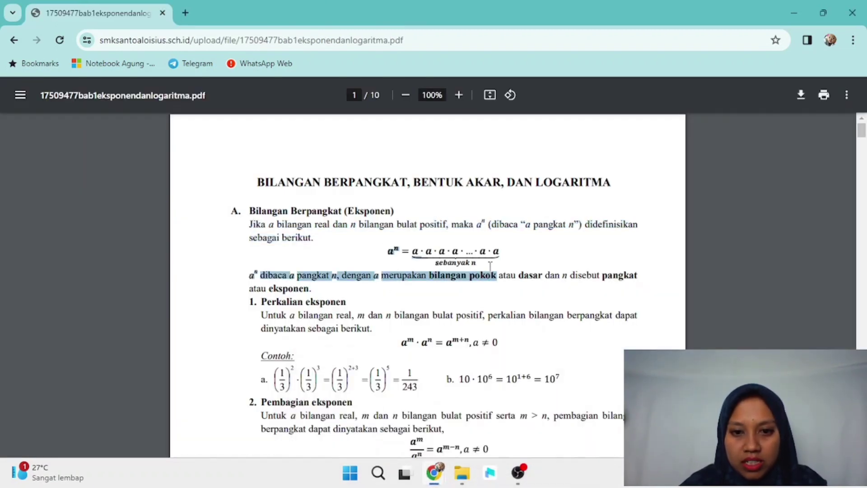
click(469, 245)
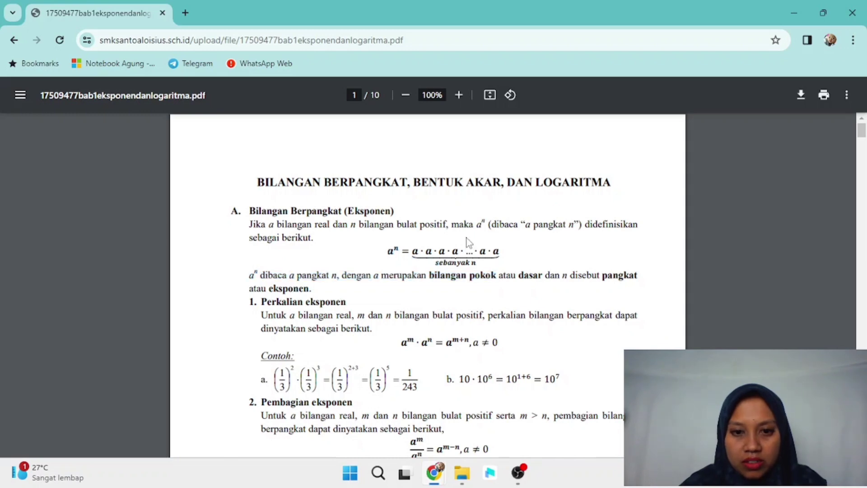
drag(501, 259, 496, 266)
click(494, 266)
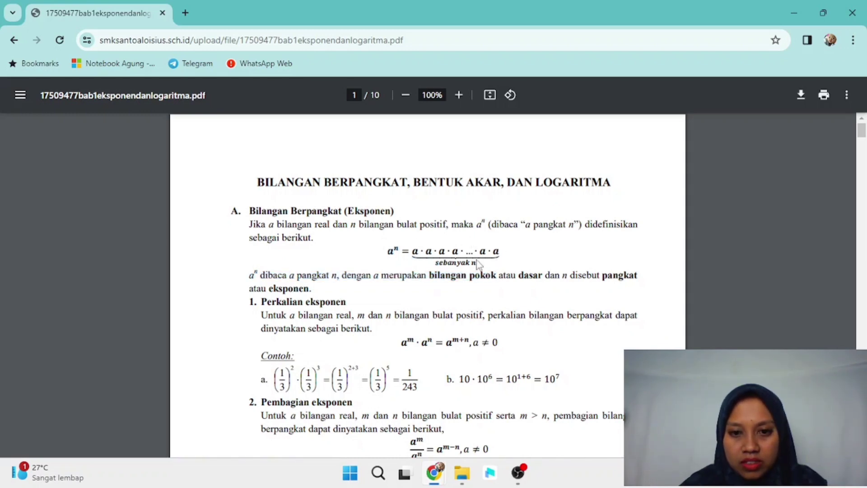
mouse_move(531, 476)
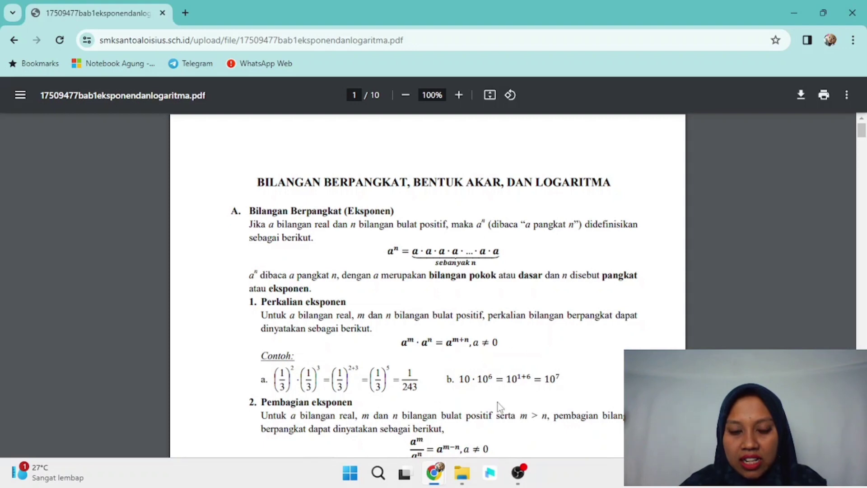
mouse_move(435, 477)
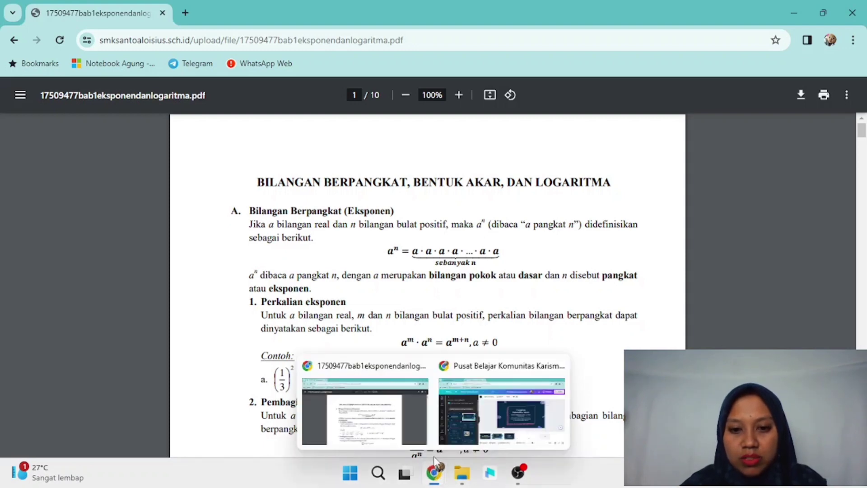
click(481, 412)
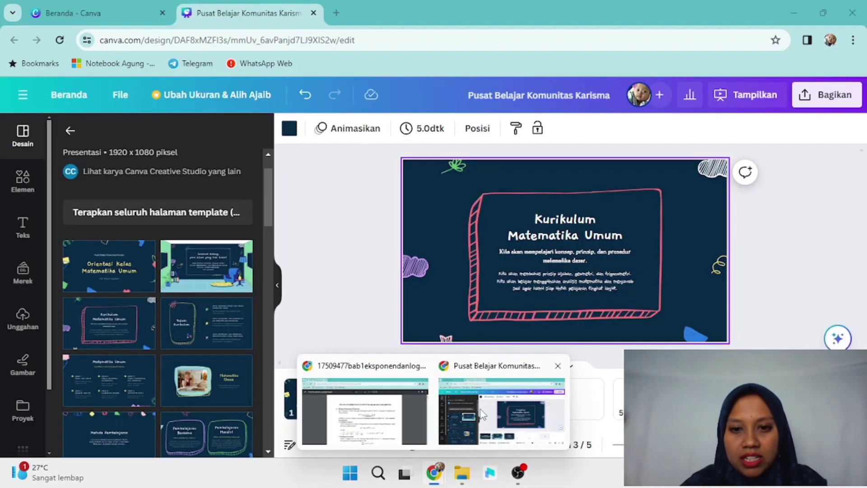
Step: Delete the curriculum text from page 3 and stretch the pink hand-drawn frame larger
click(551, 232)
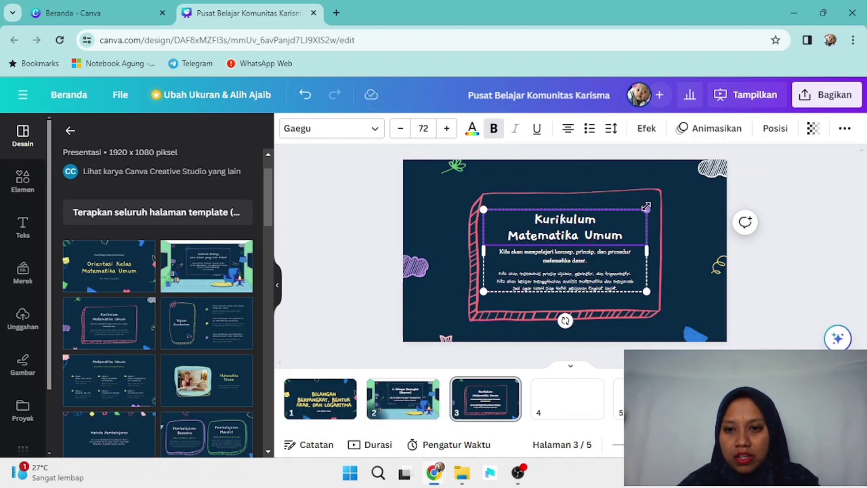
key(Delete)
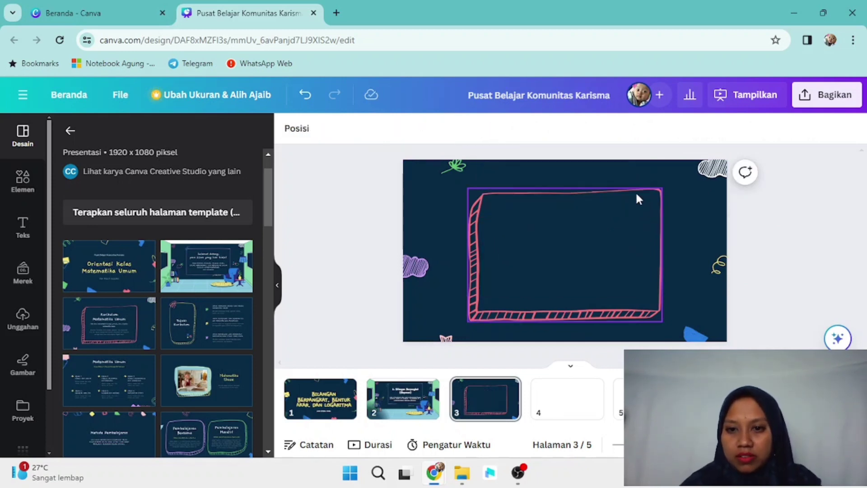
click(636, 195)
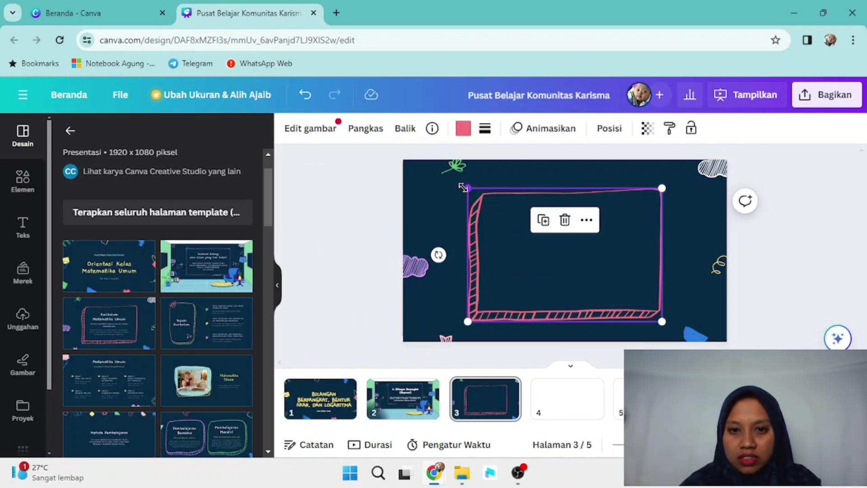
drag(467, 188, 423, 186)
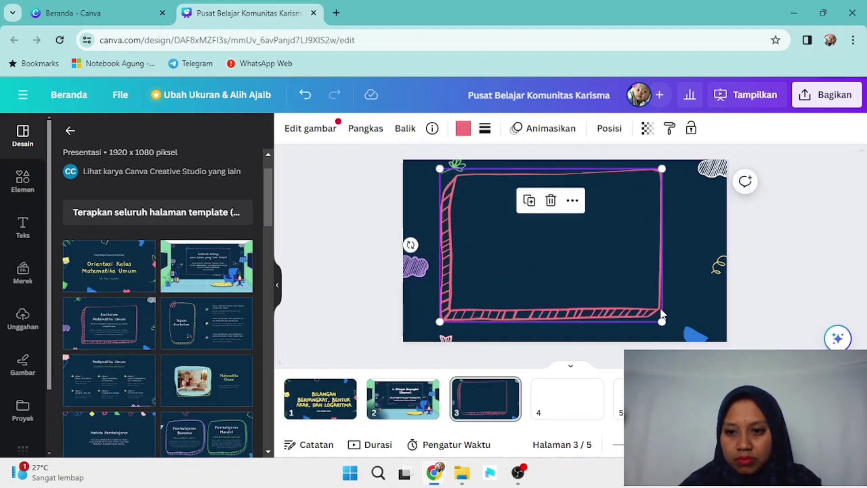
drag(663, 321, 678, 333)
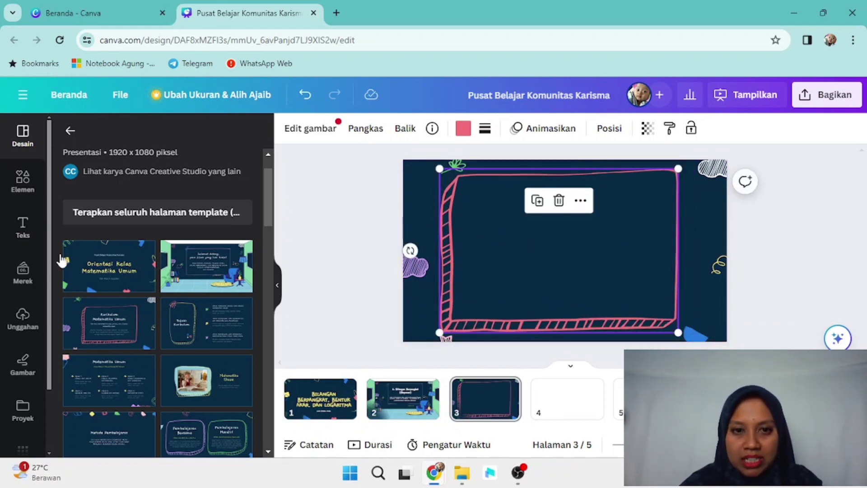
click(26, 226)
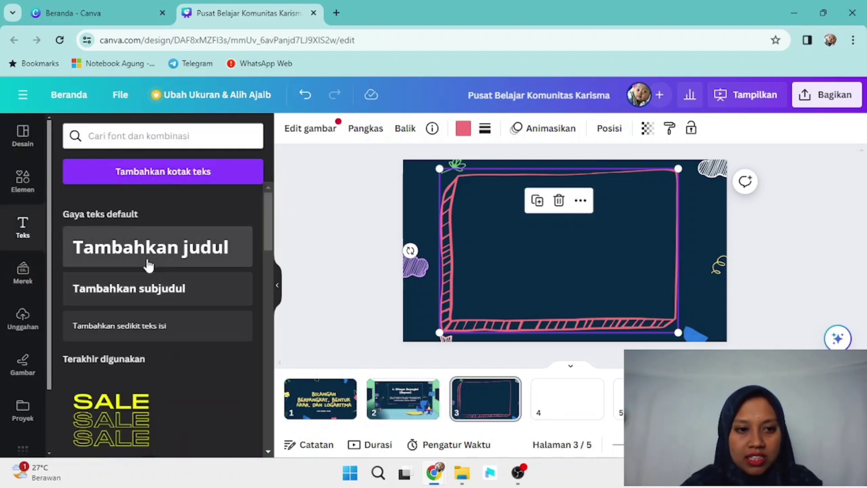
Step: Add a new heading text box to page 3, checking the exponents PDF along the way
click(172, 245)
mouse_move(434, 473)
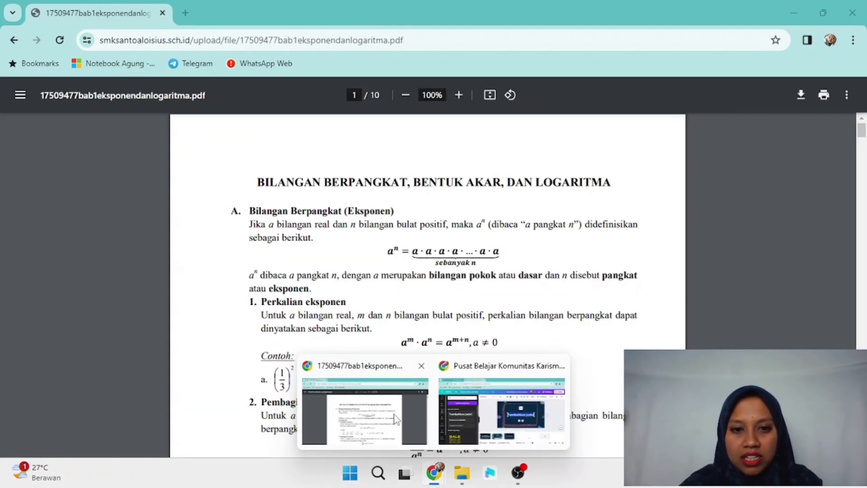
click(395, 413)
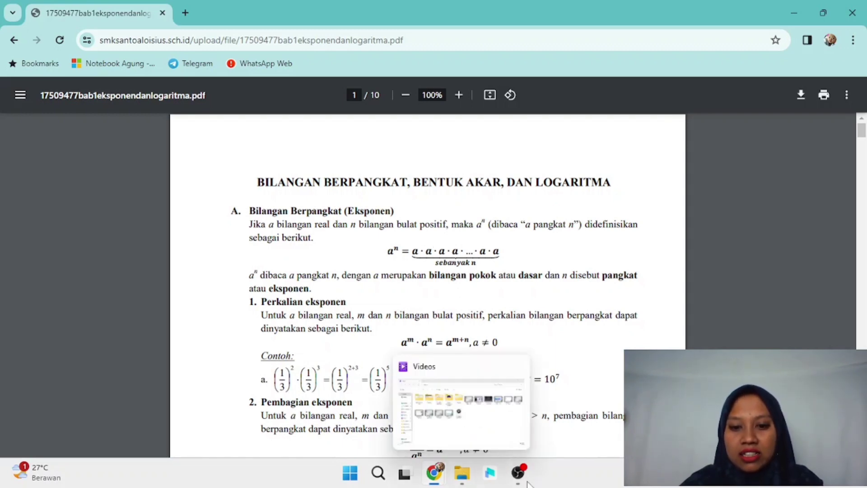
mouse_move(438, 472)
click(483, 410)
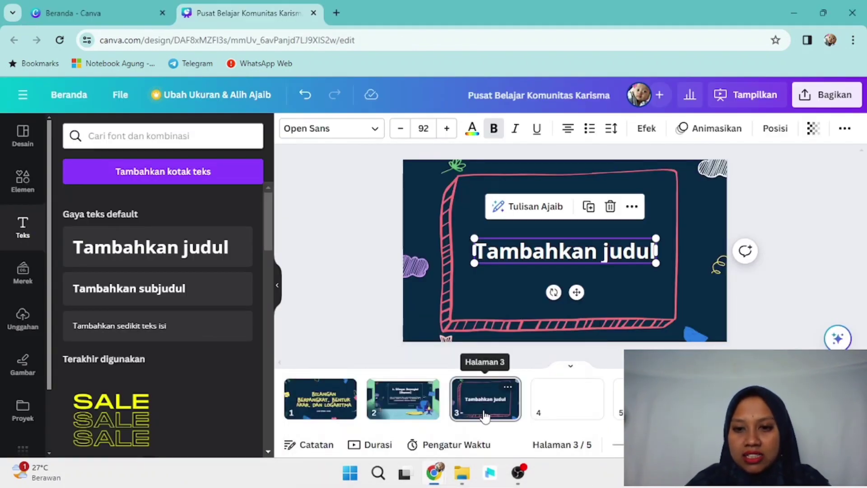
Step: Replace the heading's placeholder text with the letter 'a' and widen its box
drag(475, 252, 582, 260)
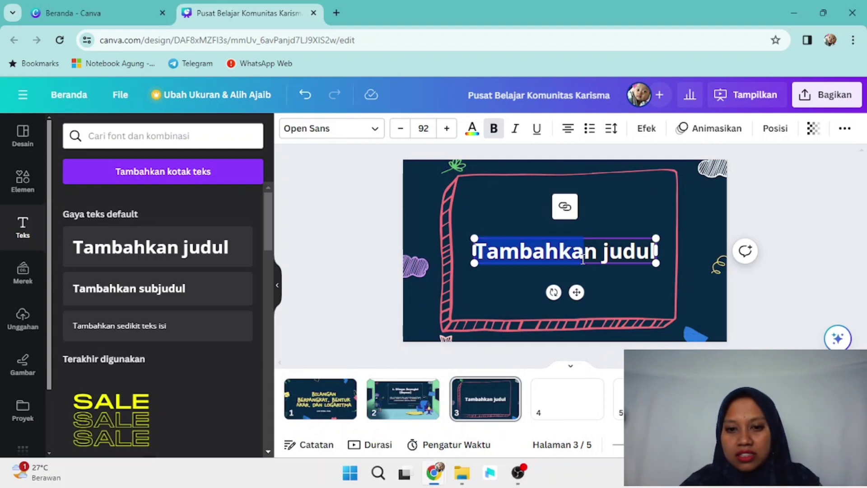
key(ctrl+a)
key(BackSpace)
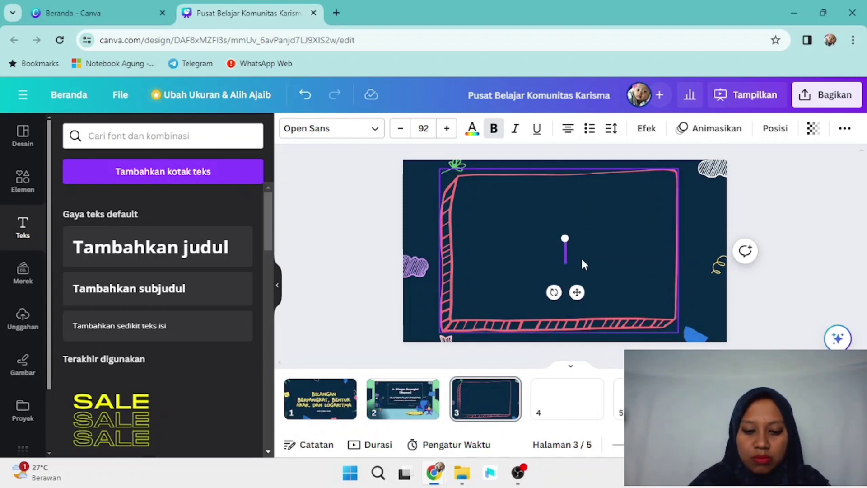
text(a)
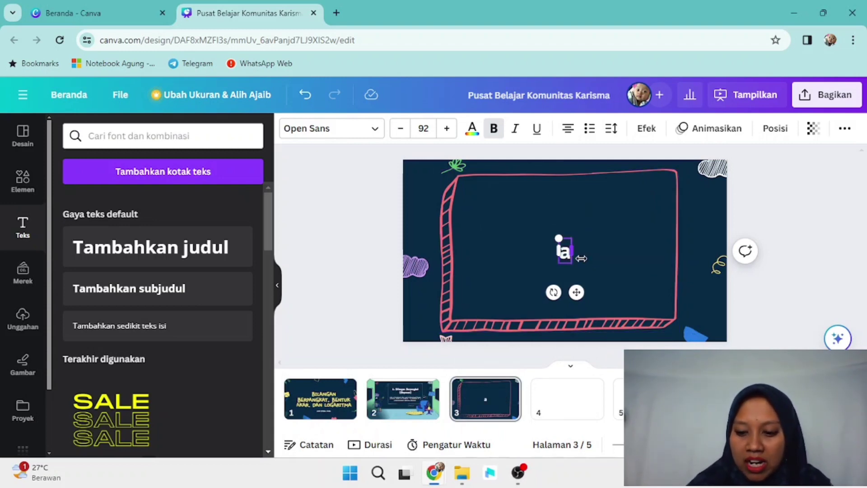
text(n)
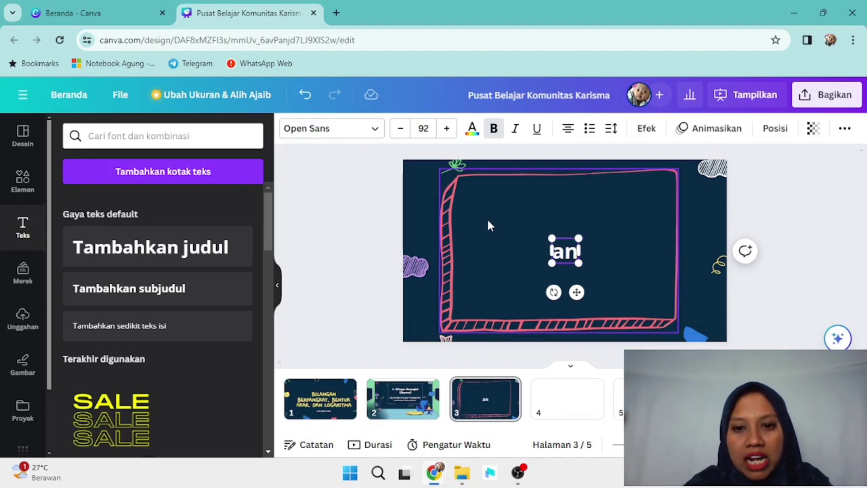
key(BackSpace)
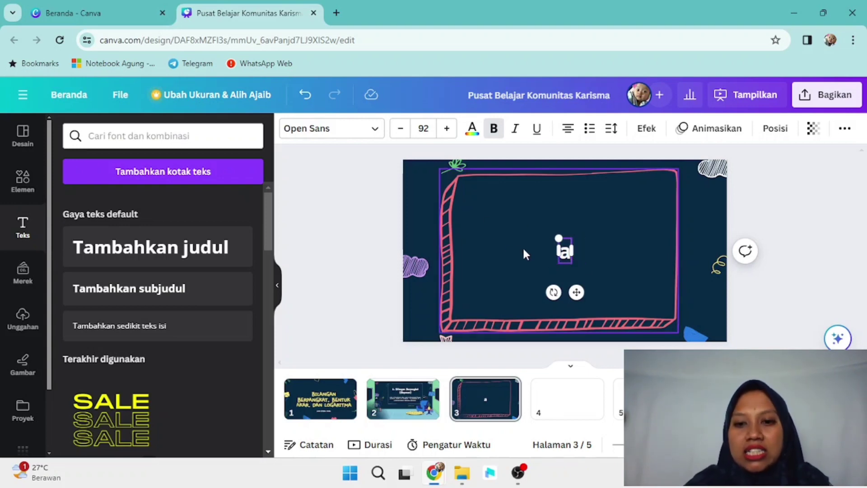
drag(572, 251, 646, 248)
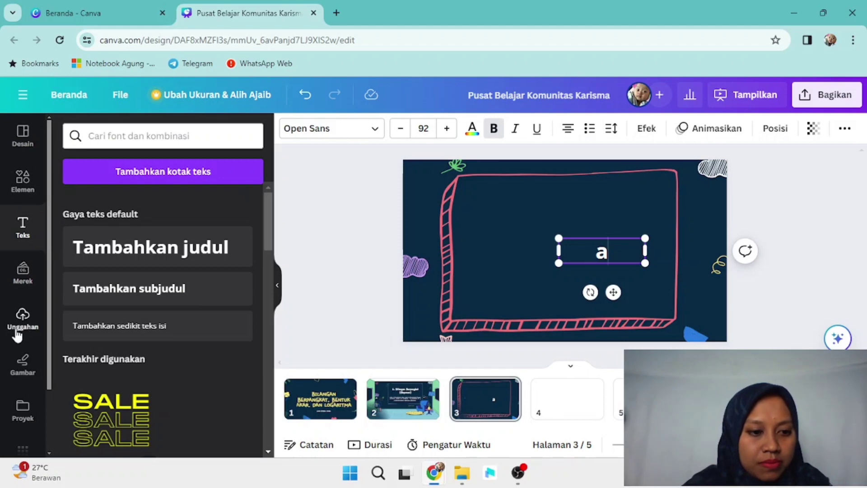
drag(49, 352, 50, 402)
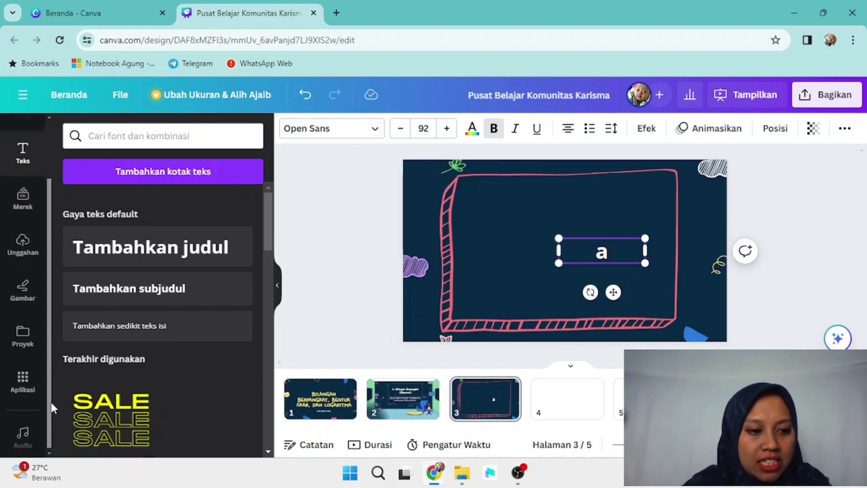
click(28, 381)
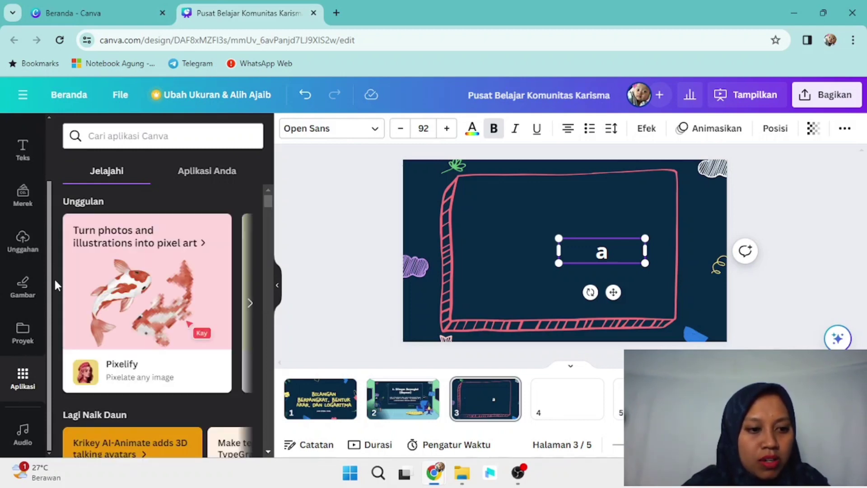
Step: Search the apps for 'equati' and open the Equations (Beta) app
click(108, 135)
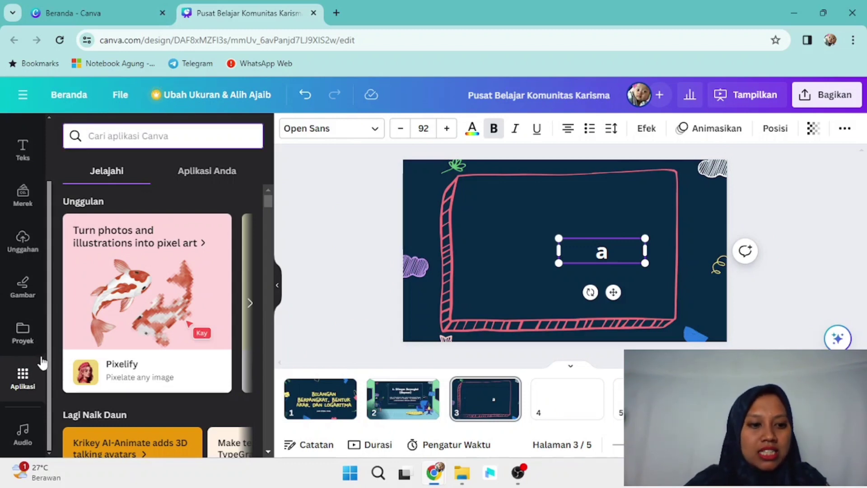
click(28, 378)
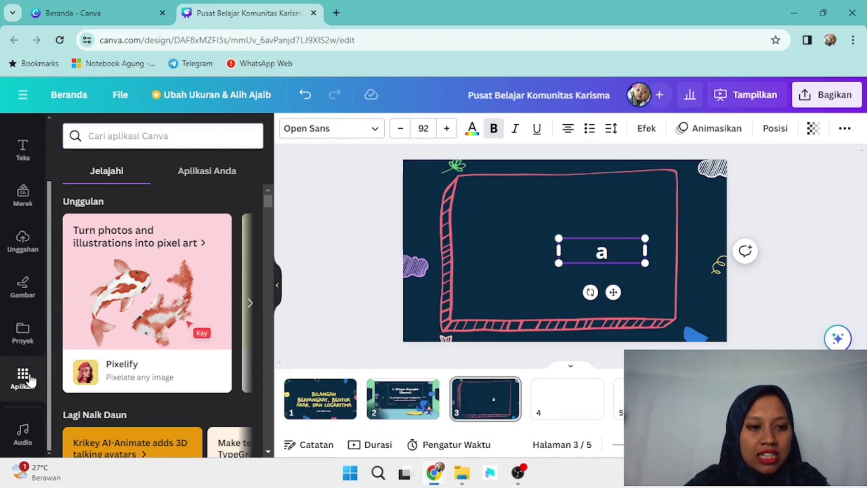
click(130, 136)
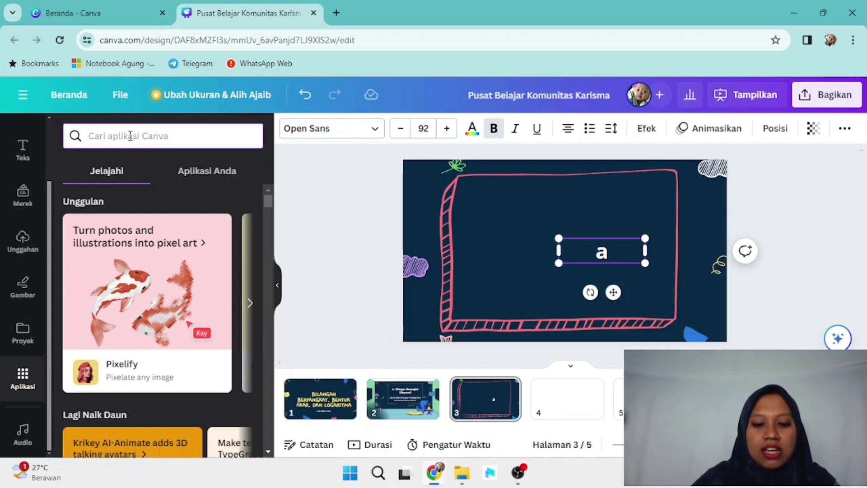
text(equation)
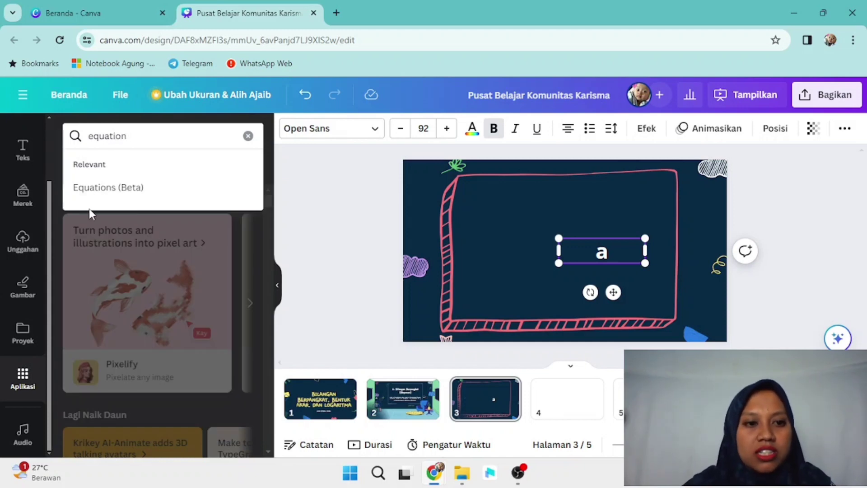
click(114, 190)
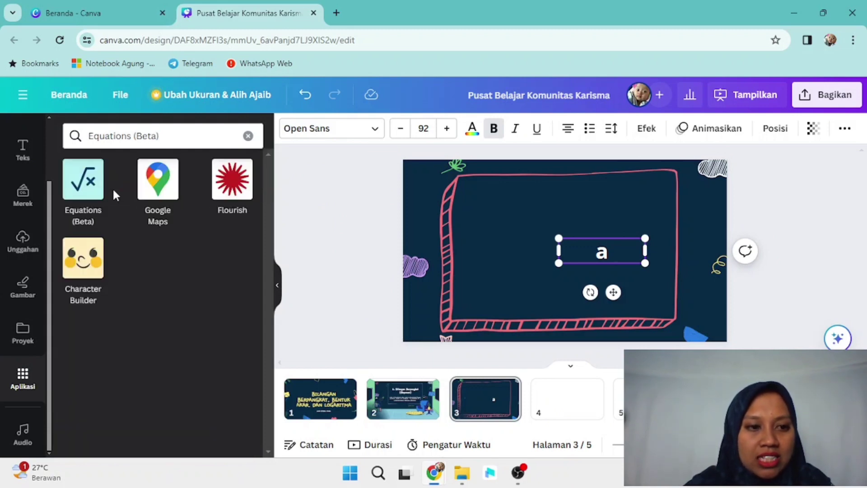
click(81, 187)
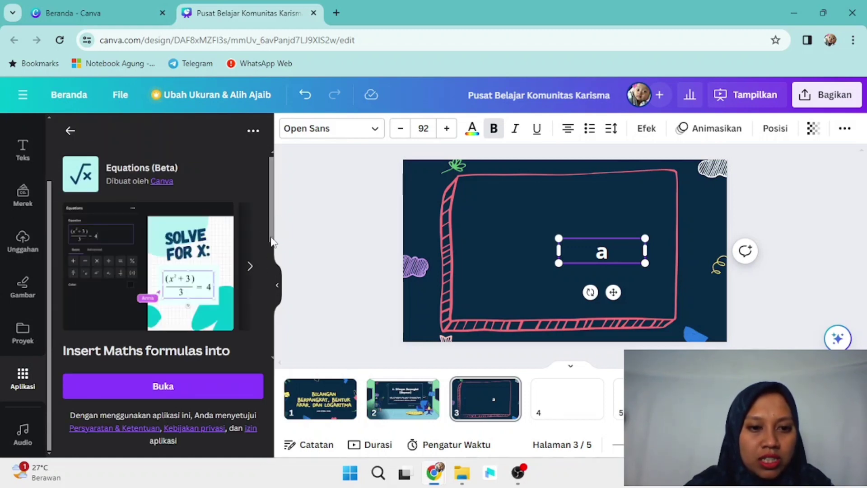
scroll(234, 316, down, 3)
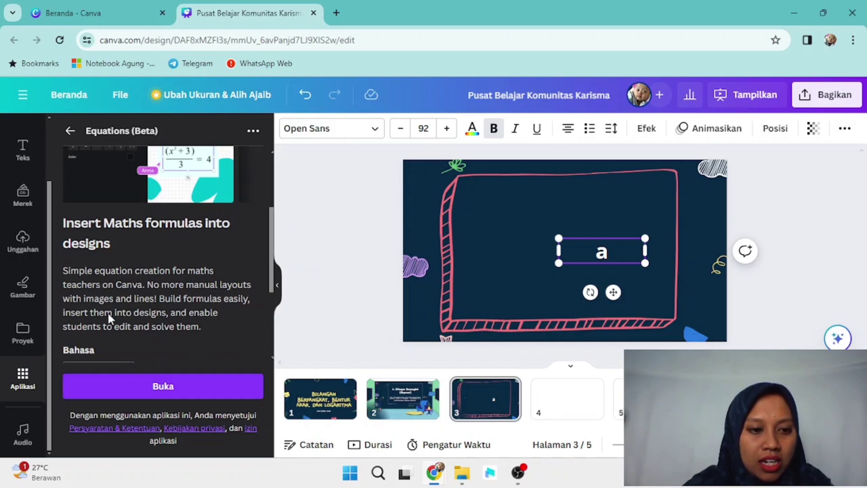
drag(271, 249, 268, 294)
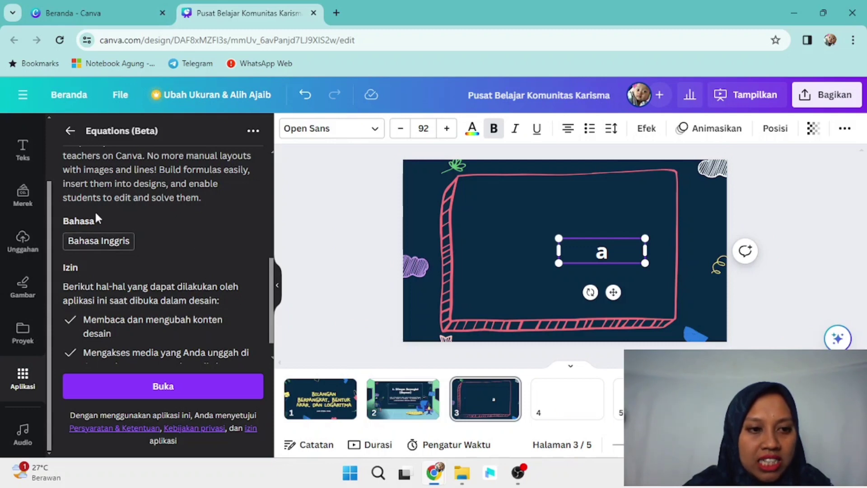
scroll(113, 198, down, 1)
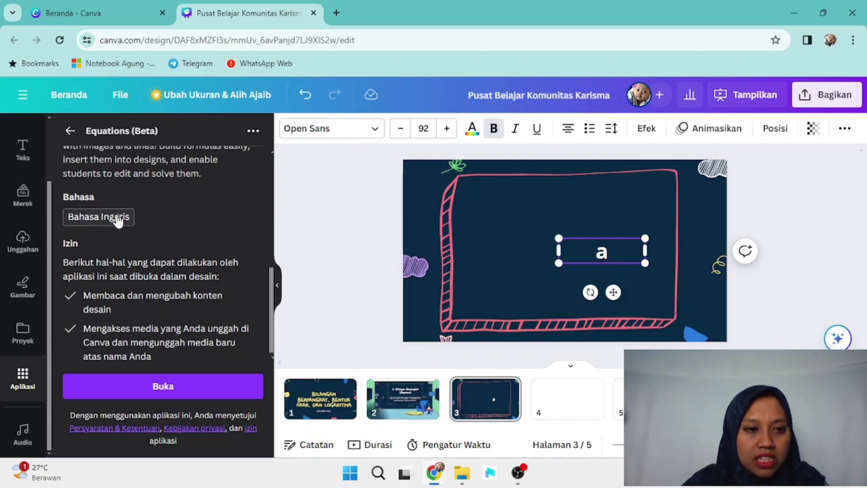
click(139, 388)
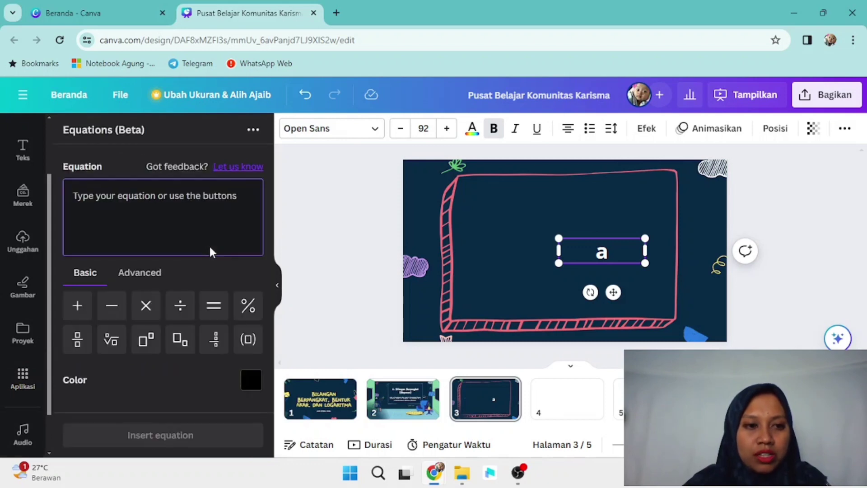
Step: Show the advanced equation options and leave the equation box empty
click(139, 272)
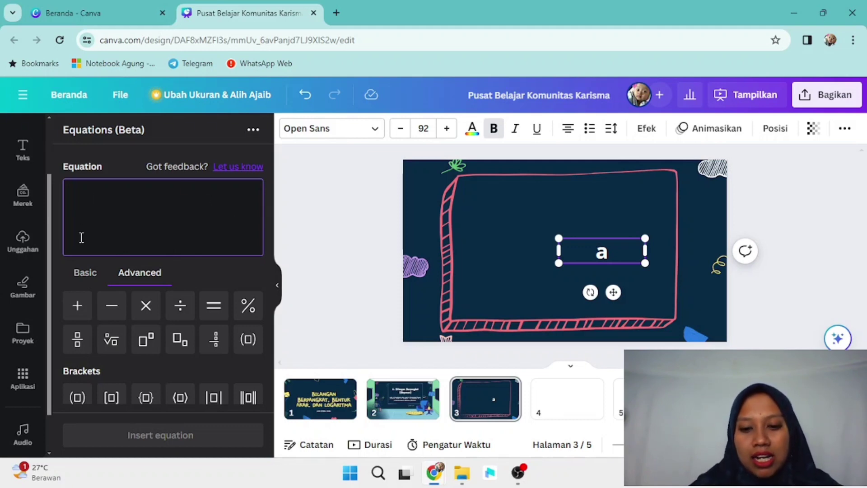
mouse_move(433, 472)
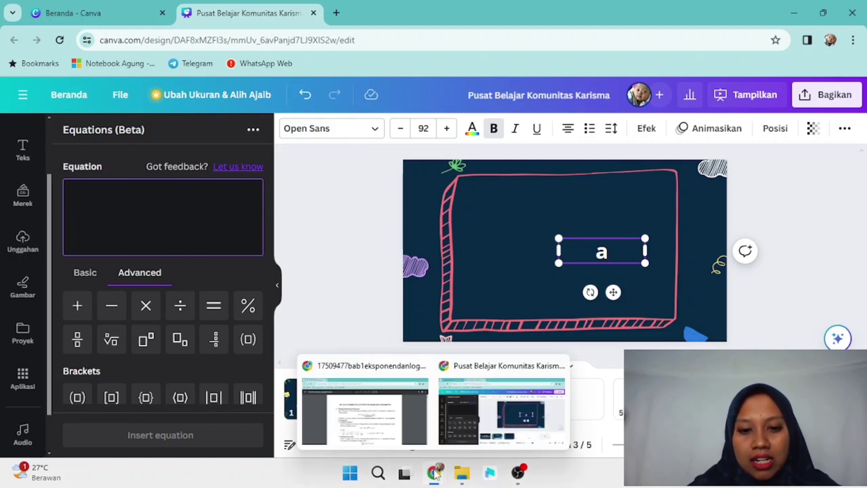
mouse_move(405, 421)
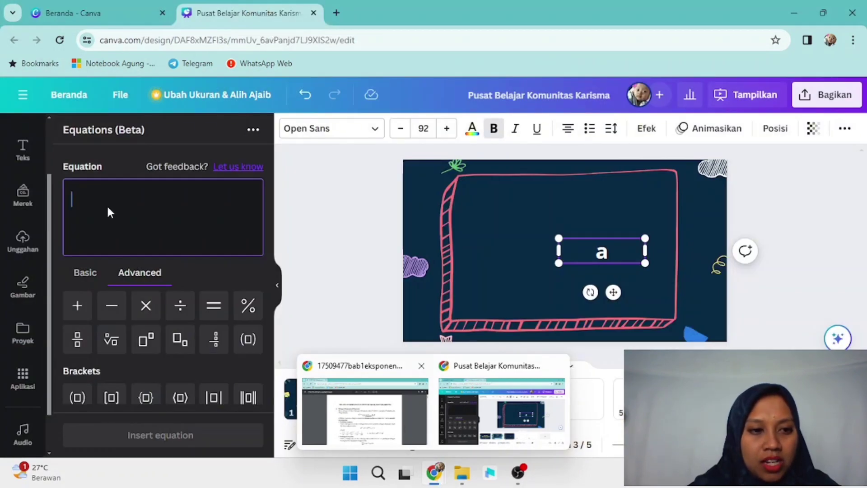
text(a)
key(BackSpace)
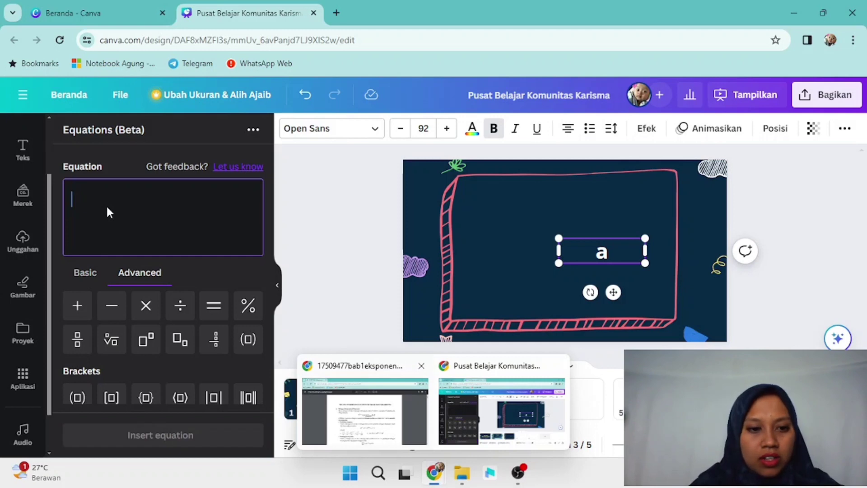
Step: Build a^n with the exponent template in the equation editor, discarding extra templates
click(147, 340)
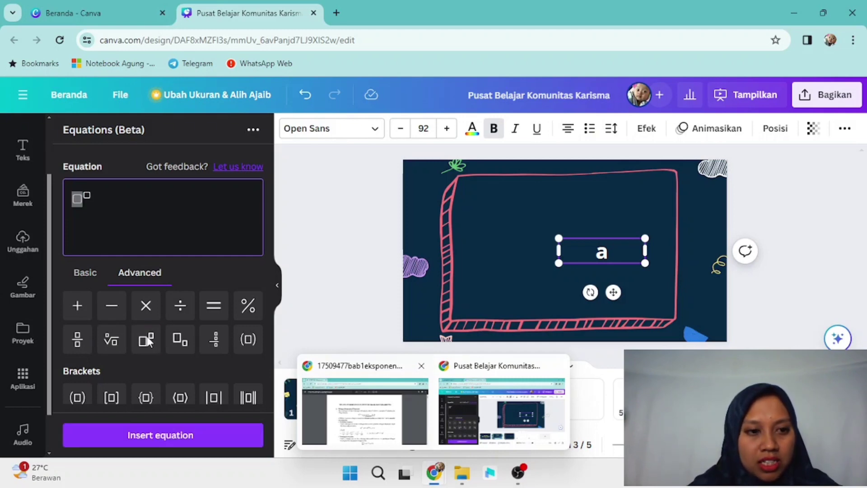
text(a)
click(83, 196)
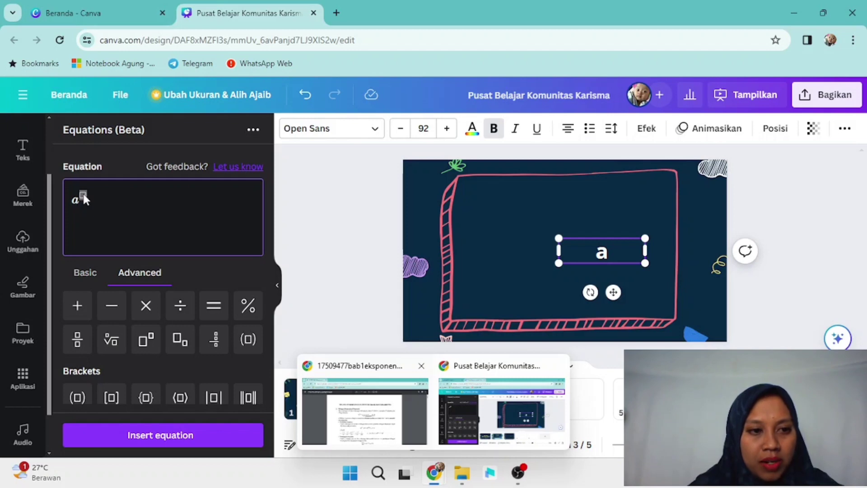
text(n)
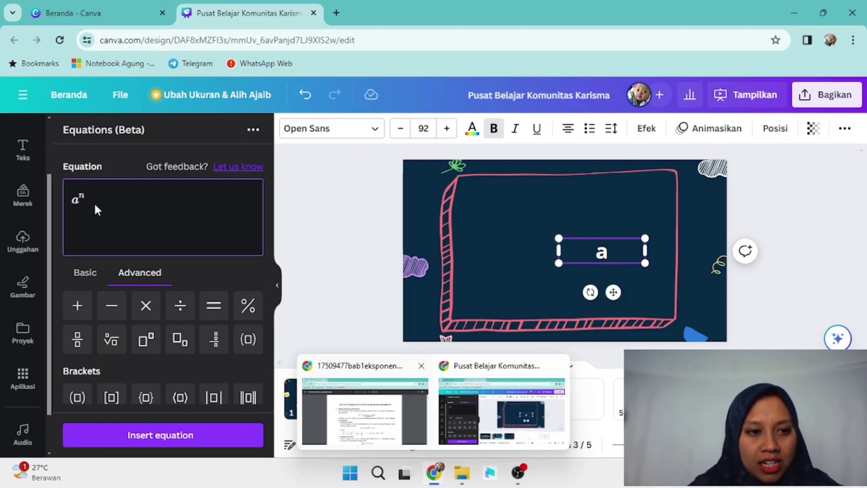
click(183, 344)
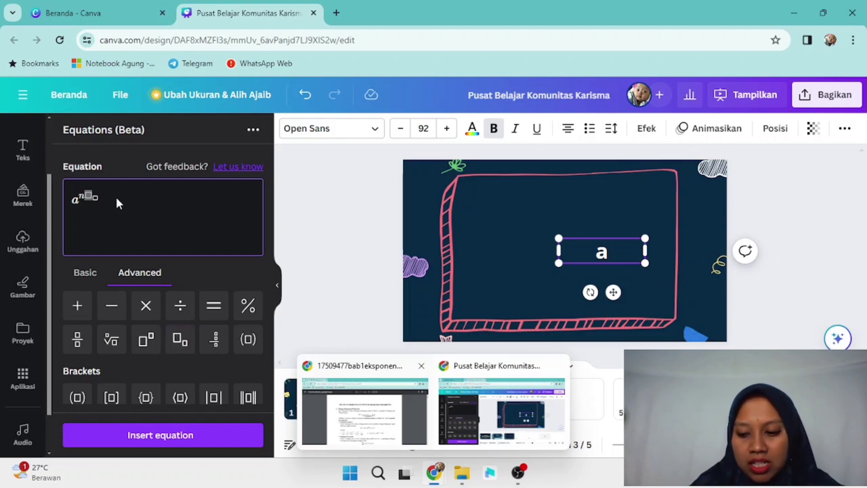
key(BackSpace)
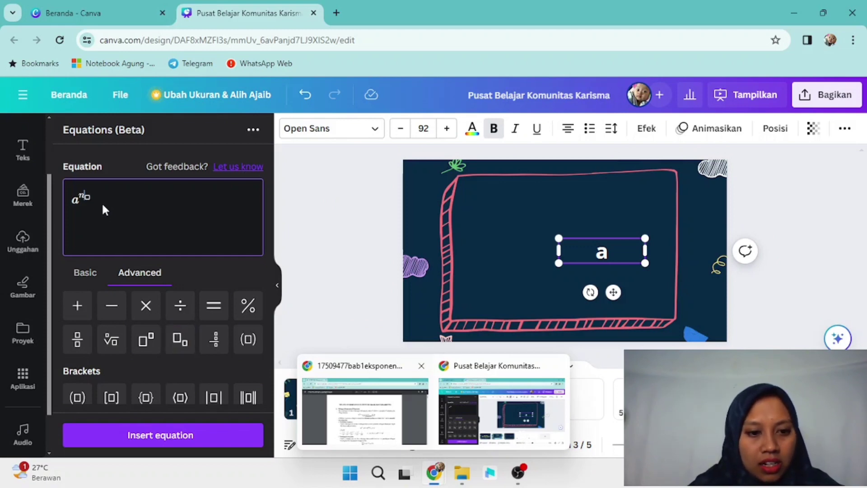
click(182, 346)
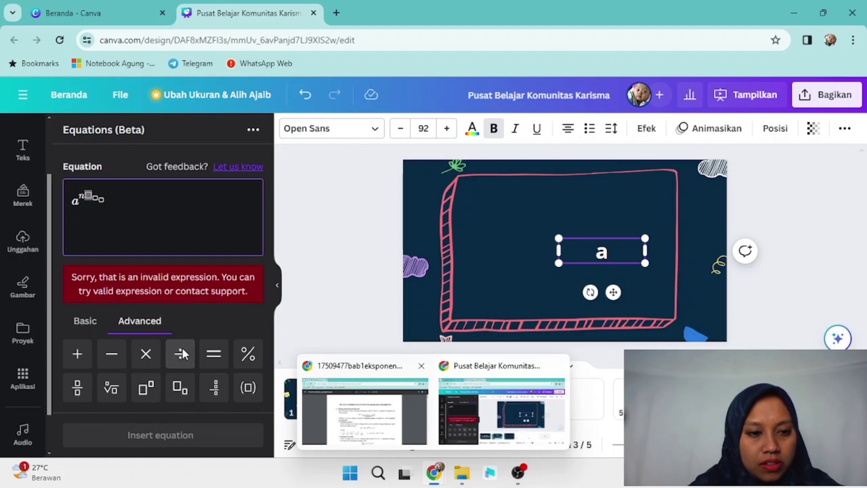
key(BackSpace)
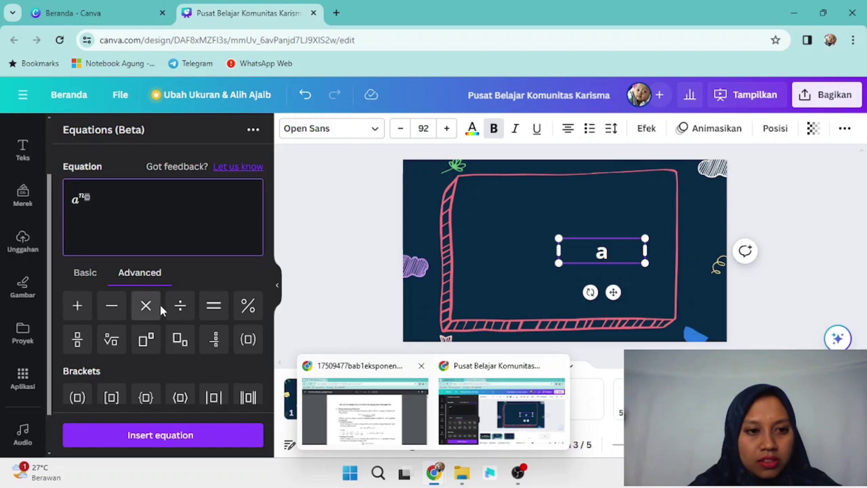
key(BackSpace)
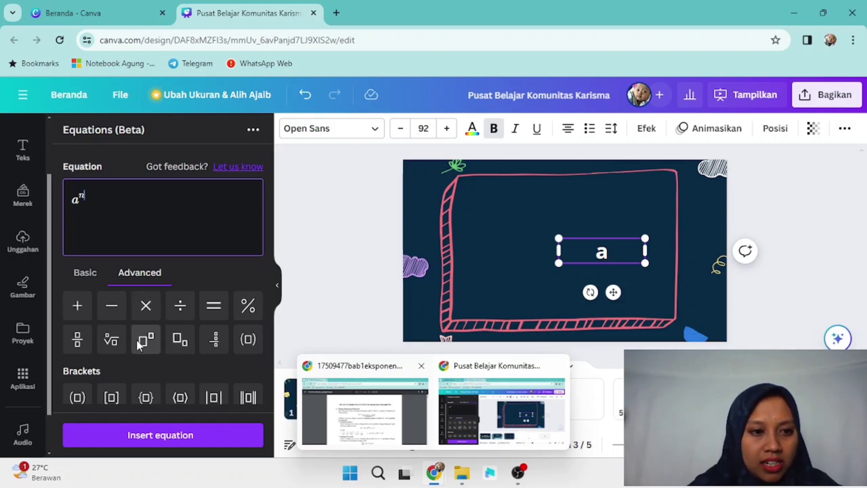
click(136, 340)
key(BackSpace)
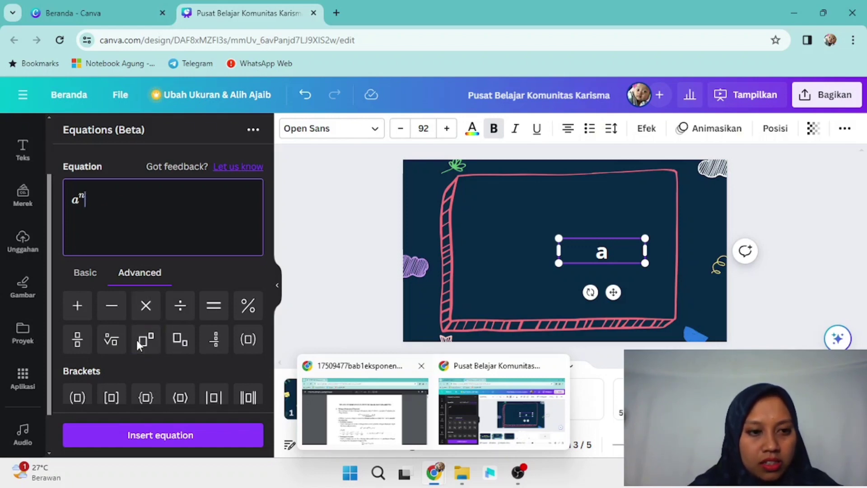
click(180, 340)
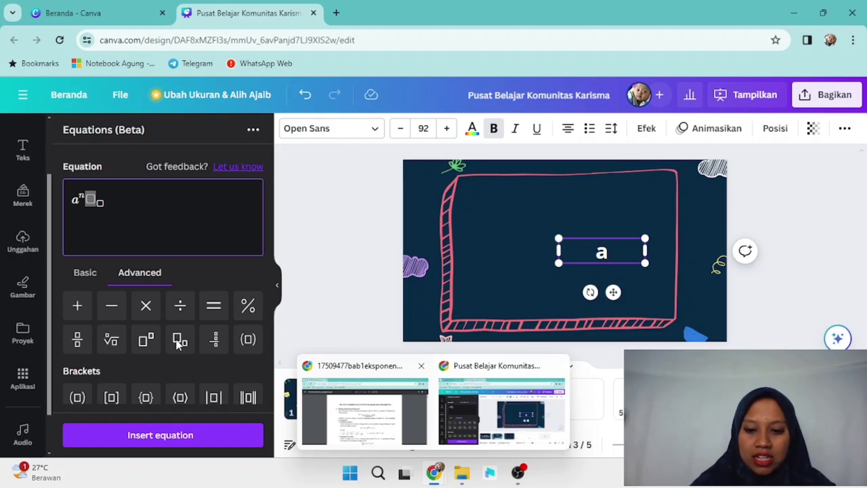
Step: Type '=a.a.a.a' after a^n, select the whole equation and insert it on the slide
text(=)
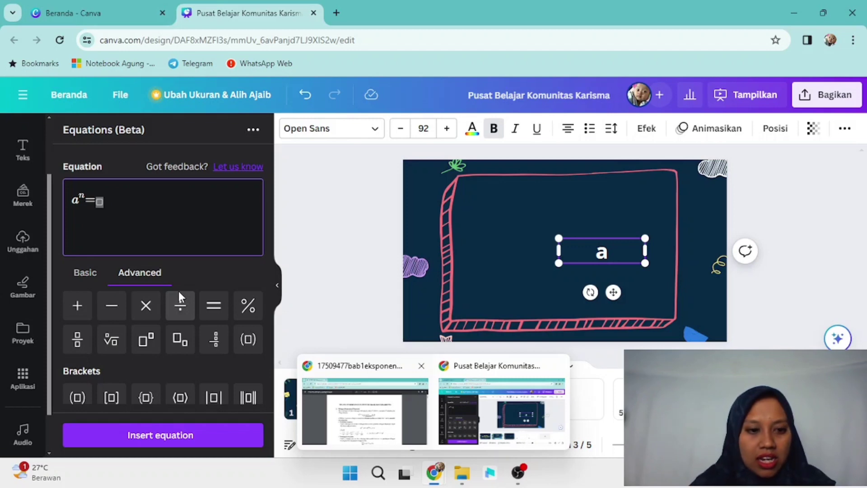
text(a.a)
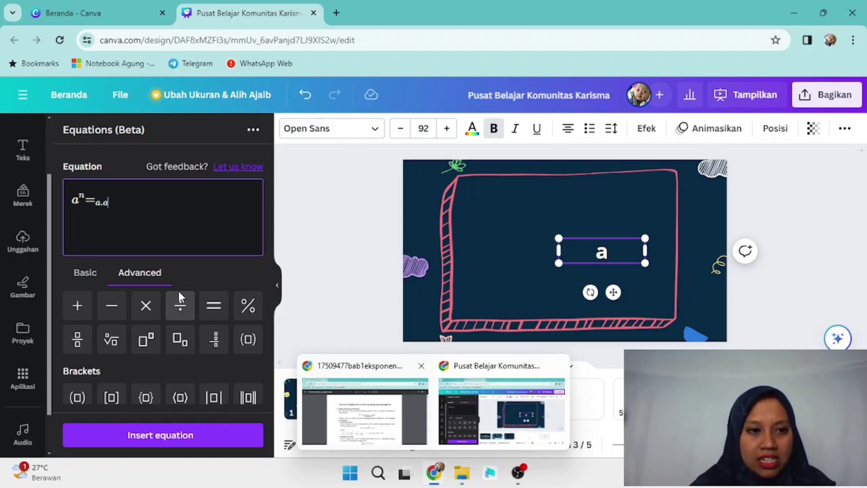
text(.a.)
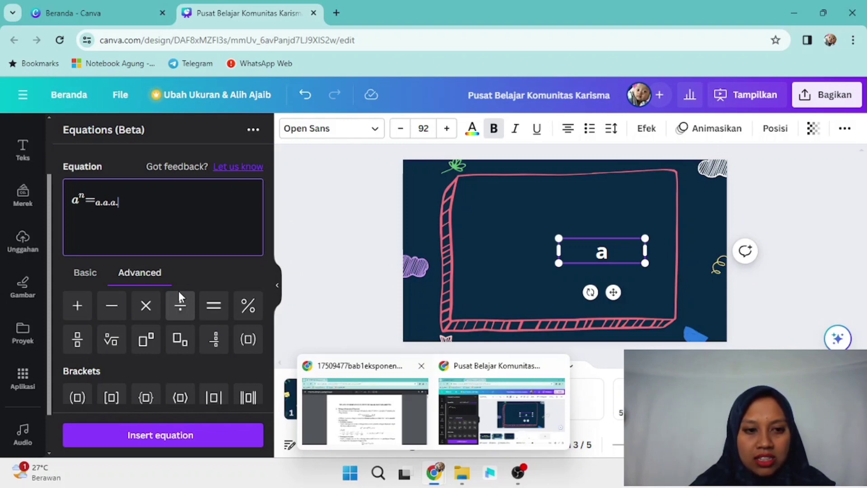
text(a)
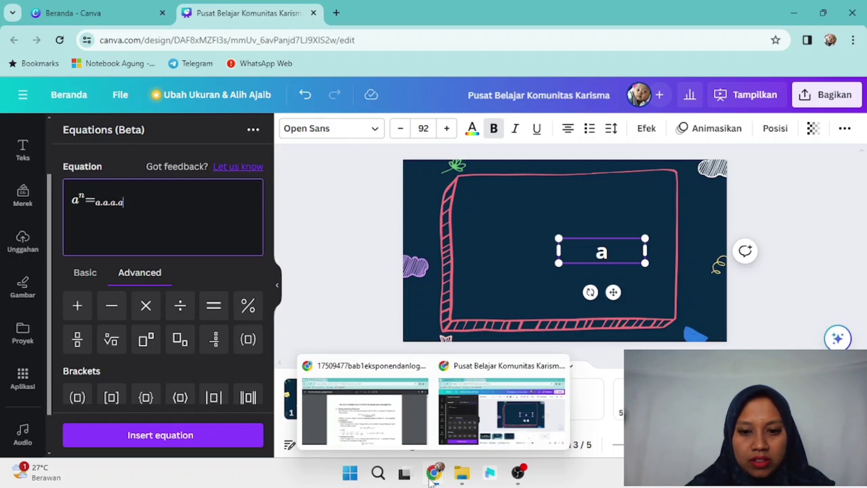
mouse_move(403, 397)
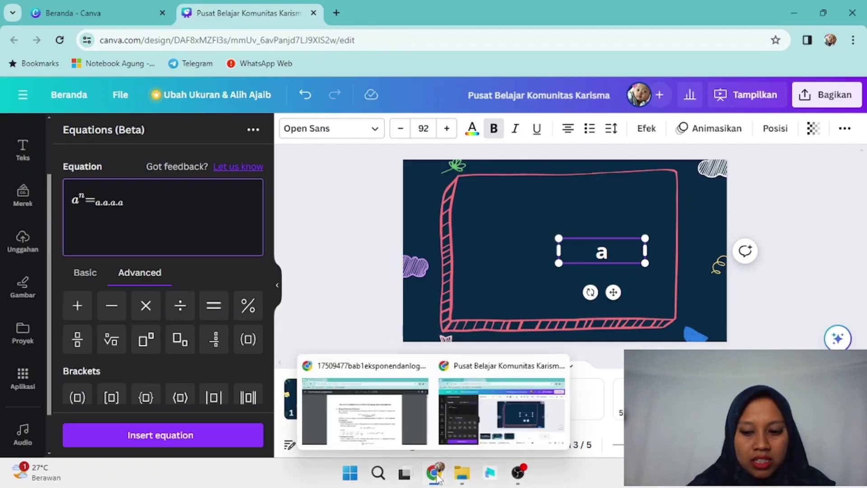
click(155, 338)
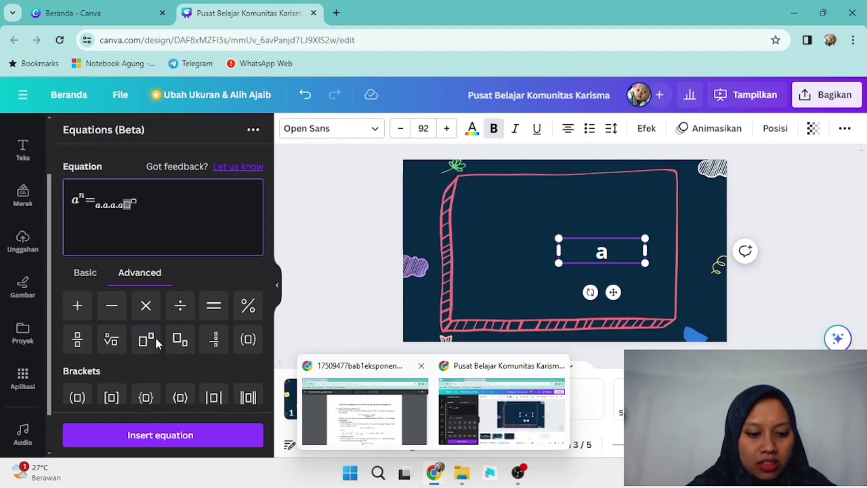
key(BackSpace)
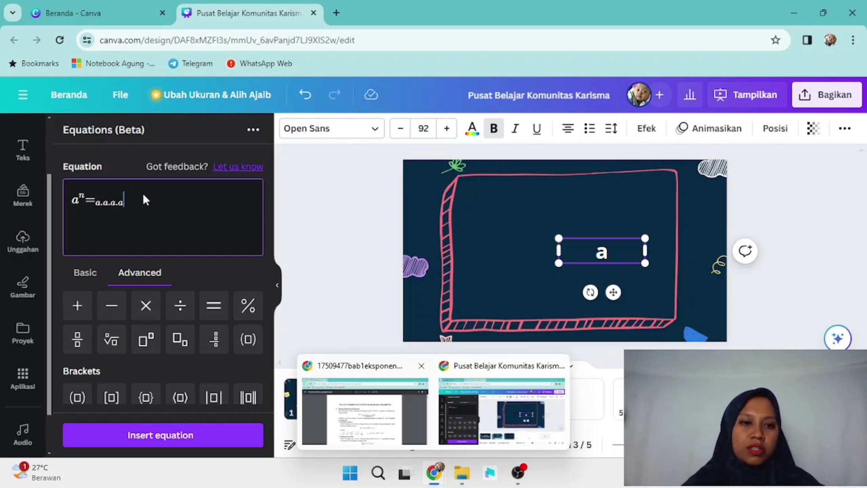
drag(124, 198, 78, 199)
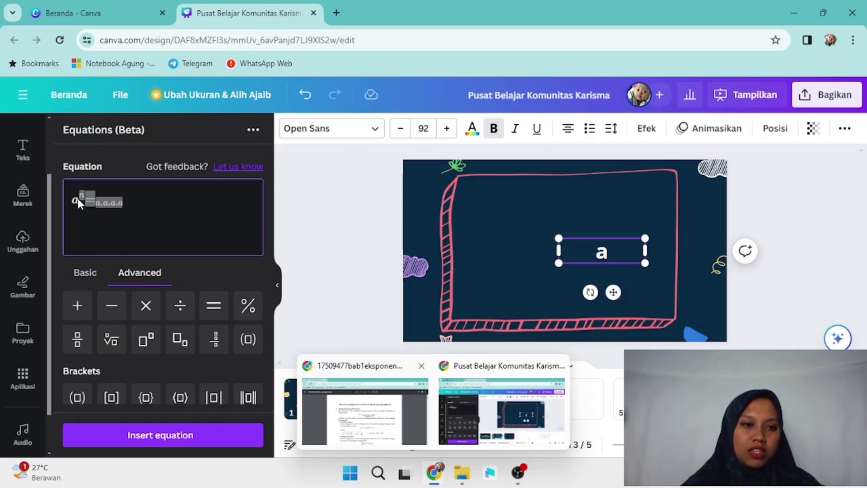
click(142, 437)
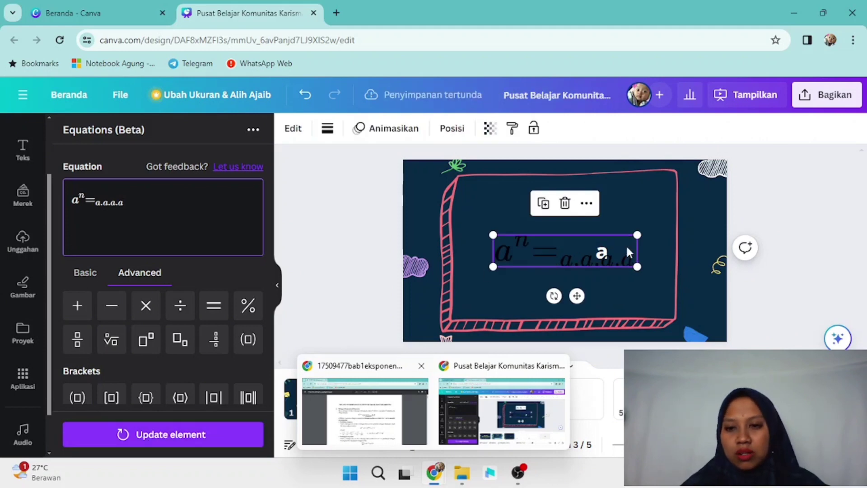
Step: Move the equation up, then delete the lone letter a and the black equation
drag(629, 252, 625, 224)
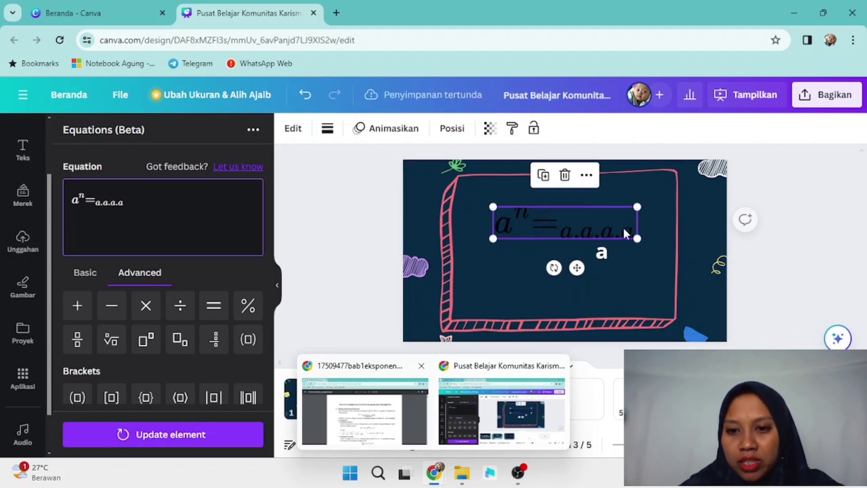
click(601, 256)
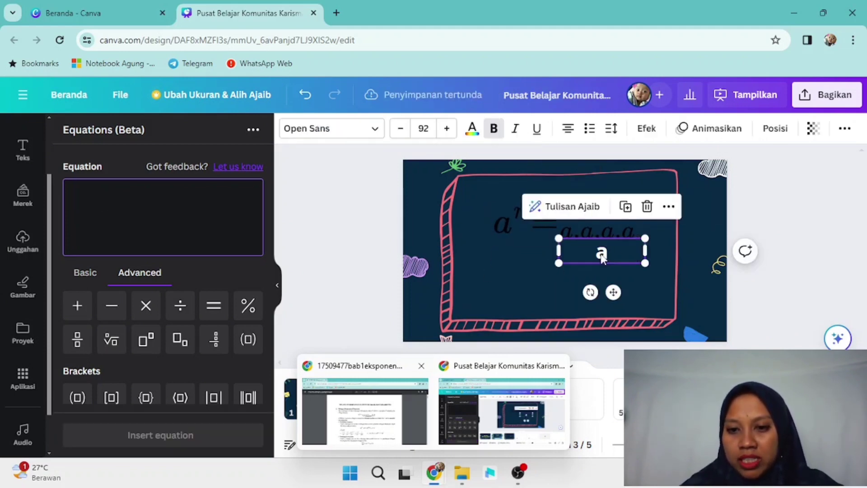
click(644, 206)
click(641, 202)
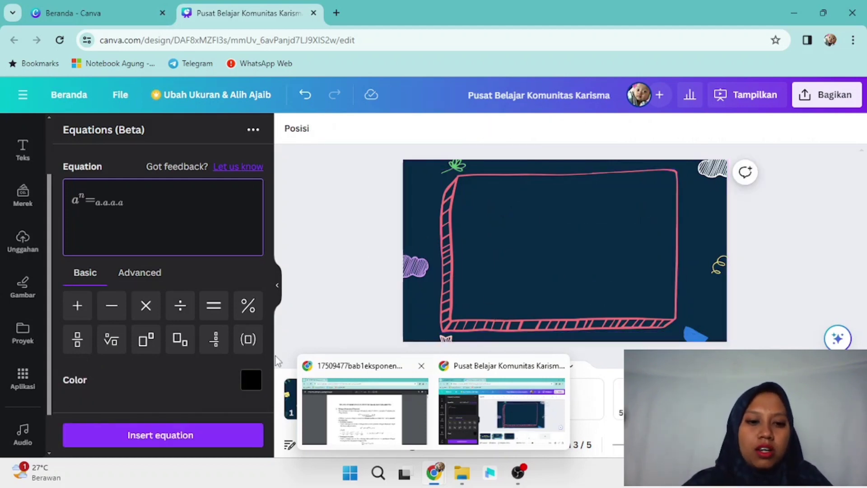
Step: Insert the a^n = a.a.a.a equation again in near-white #eff4f1
click(251, 377)
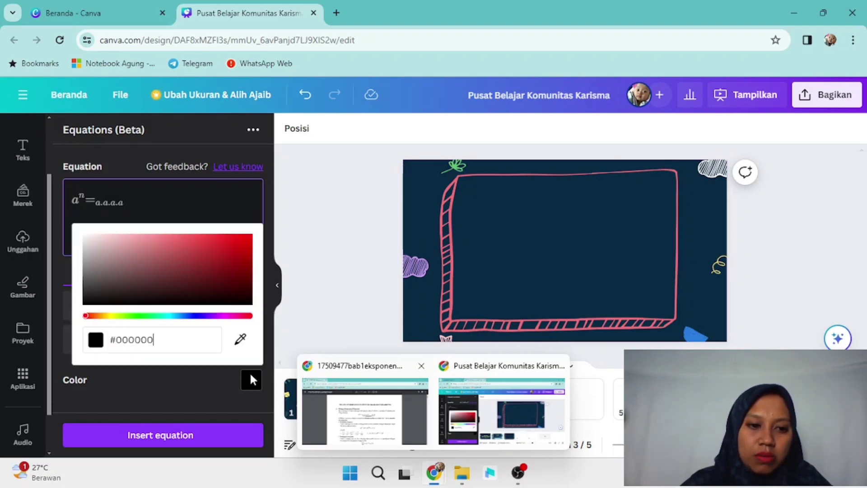
drag(87, 320, 155, 319)
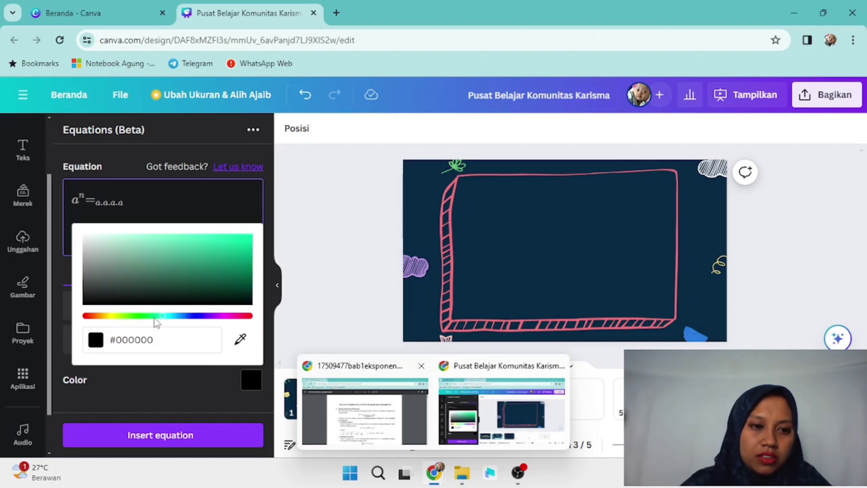
click(86, 237)
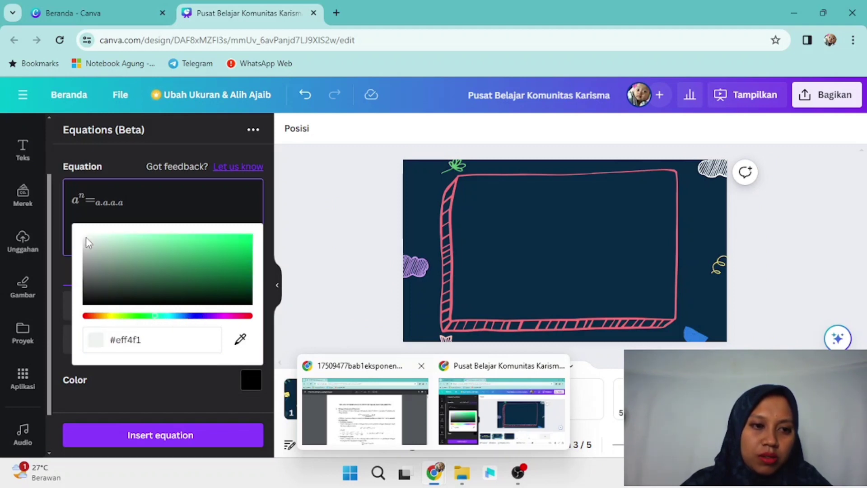
click(218, 431)
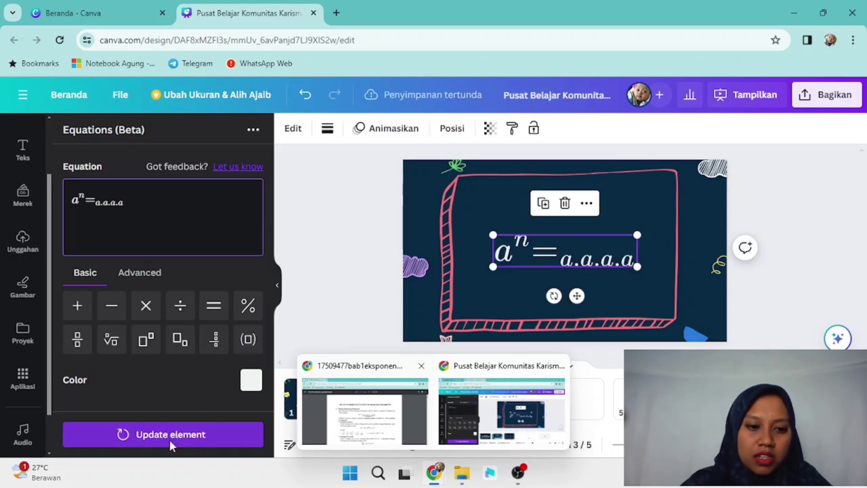
click(651, 259)
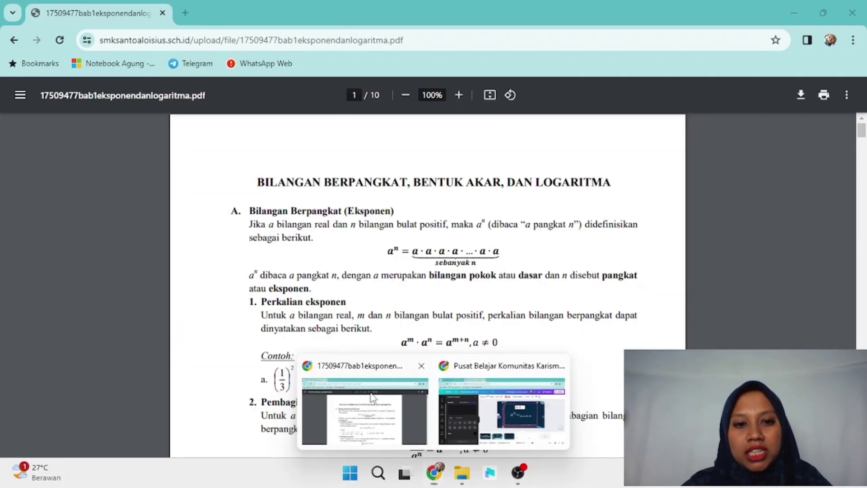
Step: Highlight the 'Perkalian eksponen' heading in the exponents PDF, then return to Canva
click(371, 397)
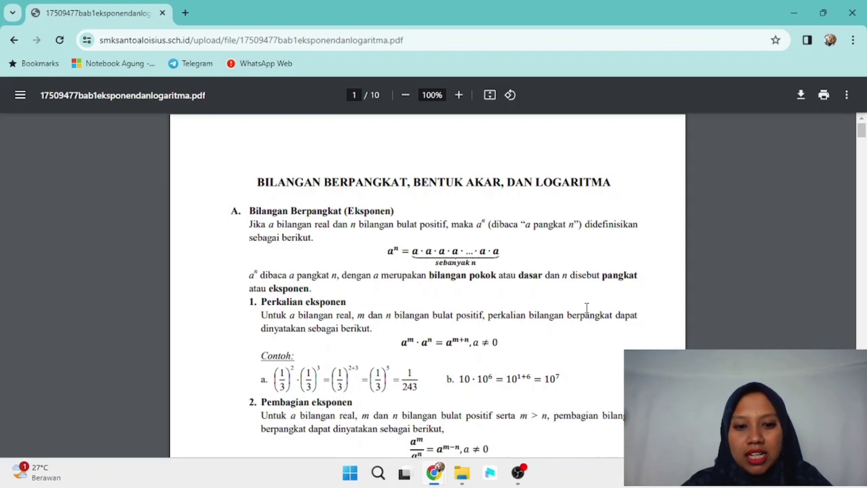
drag(862, 132, 862, 135)
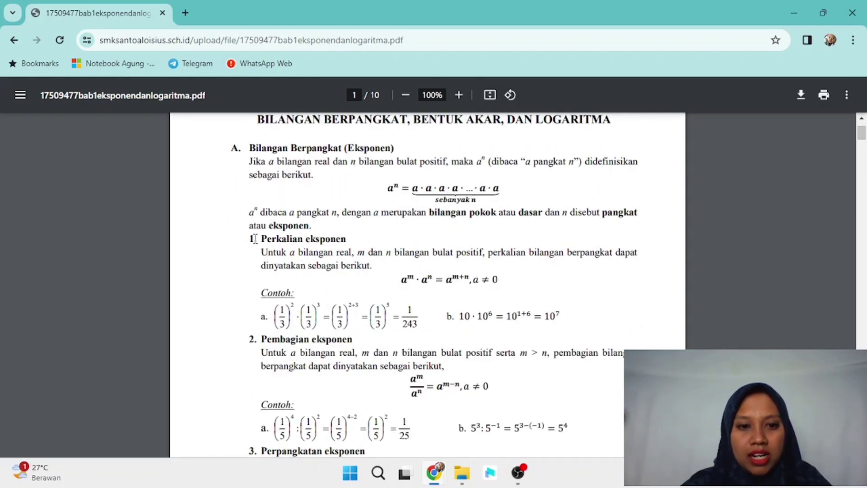
drag(262, 235, 354, 234)
key(ctrl+c)
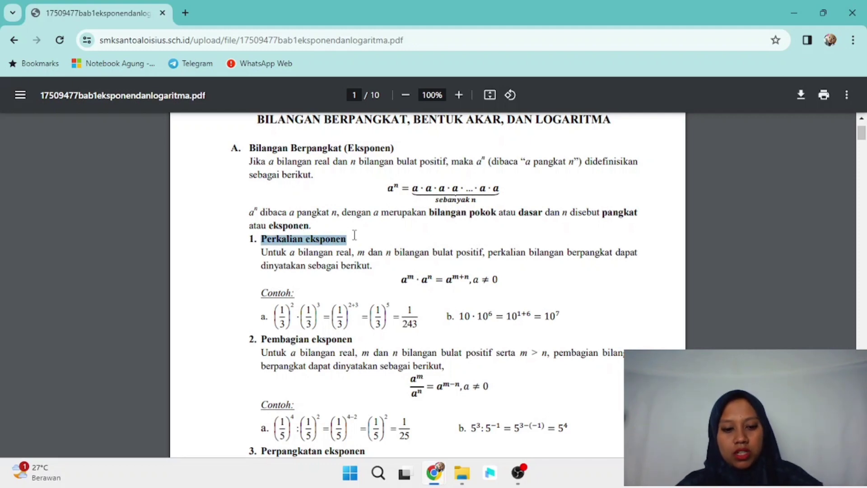
mouse_move(433, 473)
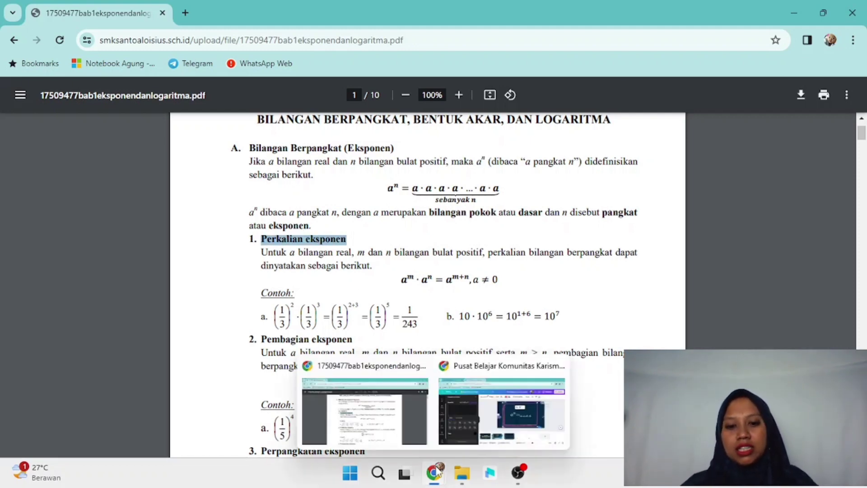
click(478, 435)
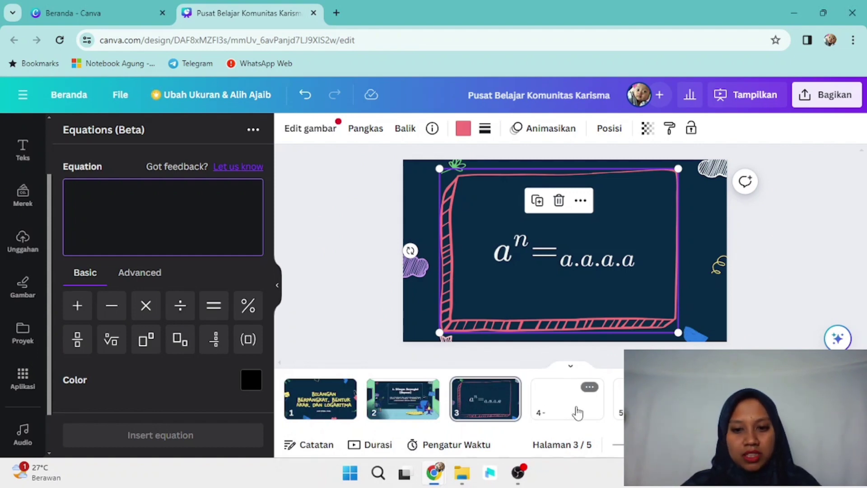
Step: Apply the Kurikulum Matematika Umum template layout to blank page 4
click(576, 411)
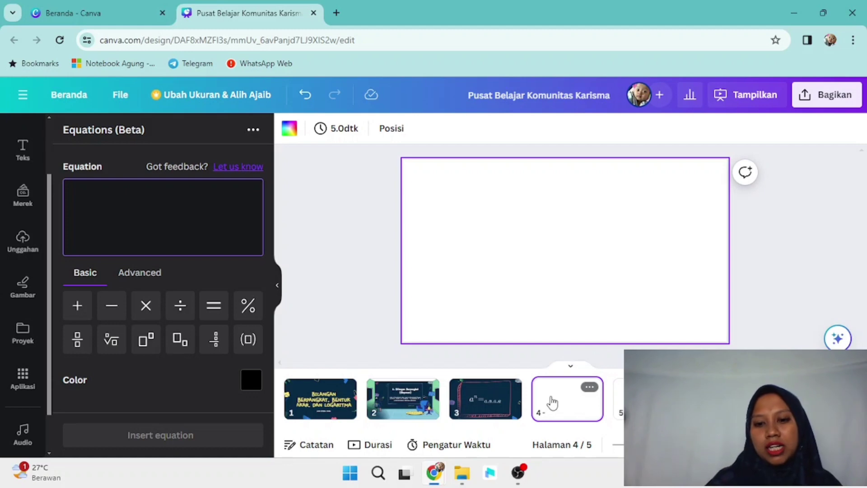
click(13, 133)
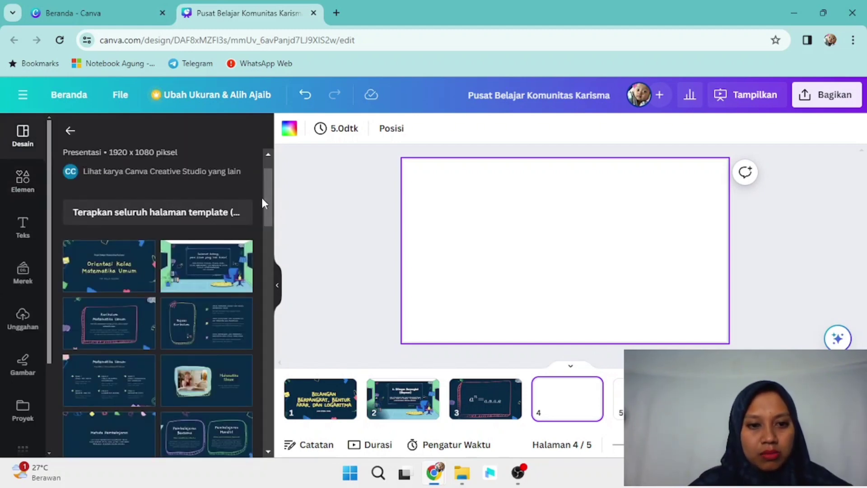
scroll(266, 203, down, 1)
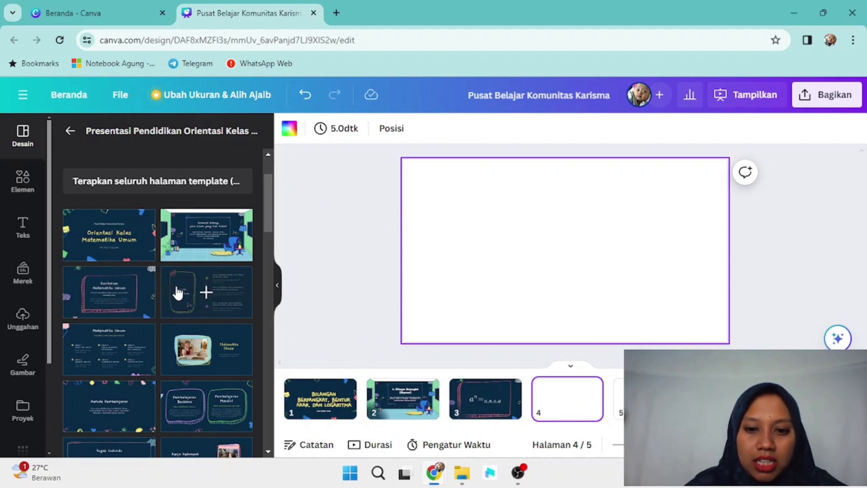
click(130, 310)
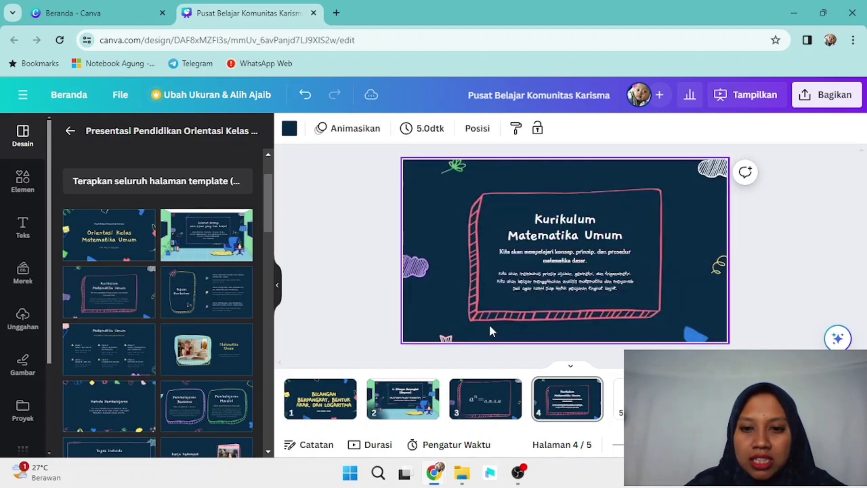
Step: Delete the Kurikulum Matematika Umum title, then enlarge the body text and move it higher in the frame
click(544, 235)
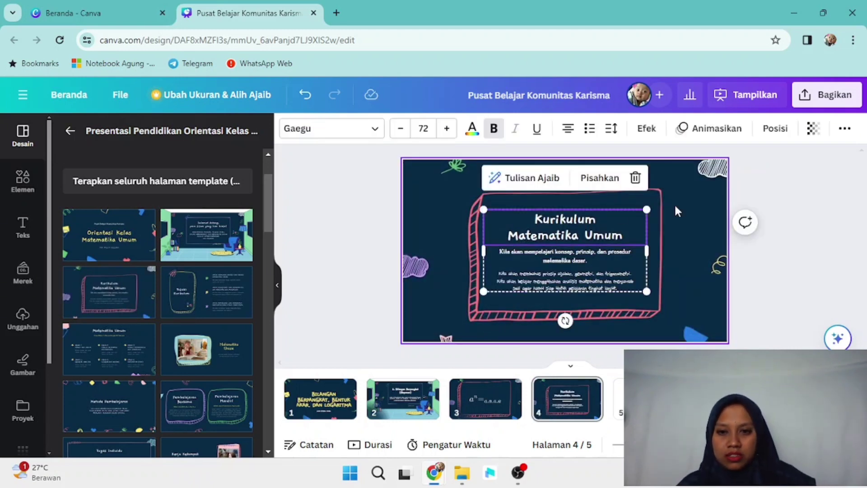
key(Delete)
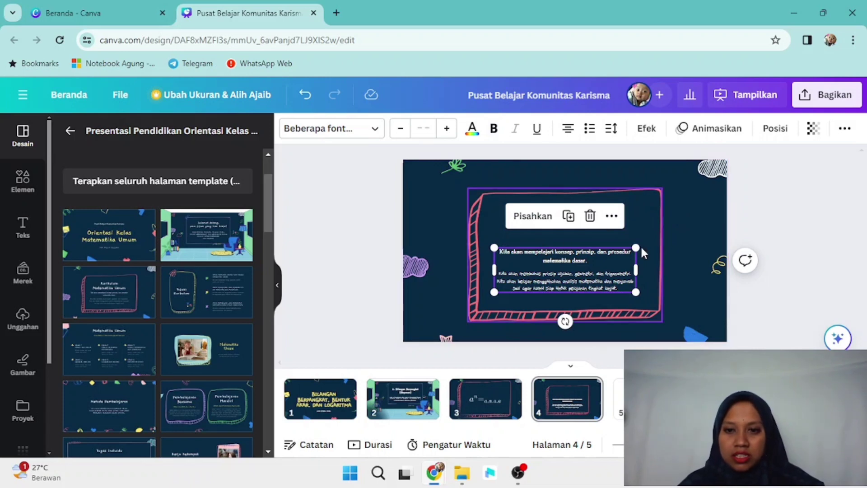
drag(639, 247, 666, 238)
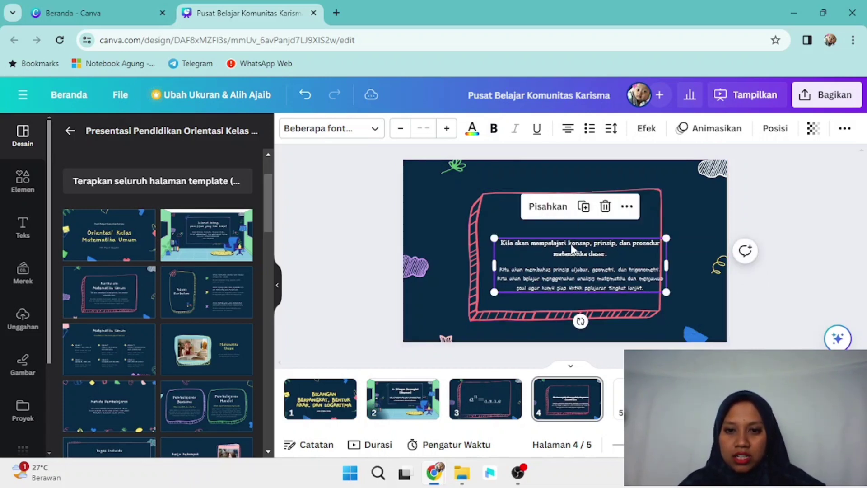
drag(572, 253, 558, 217)
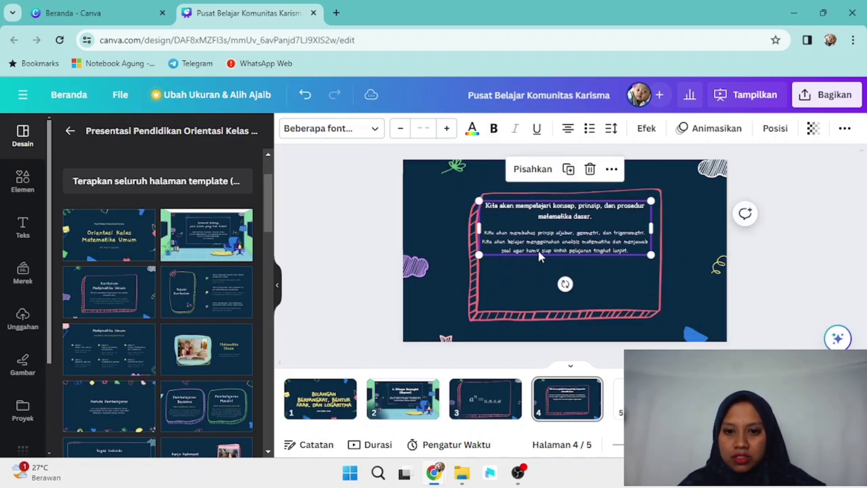
drag(477, 255, 459, 261)
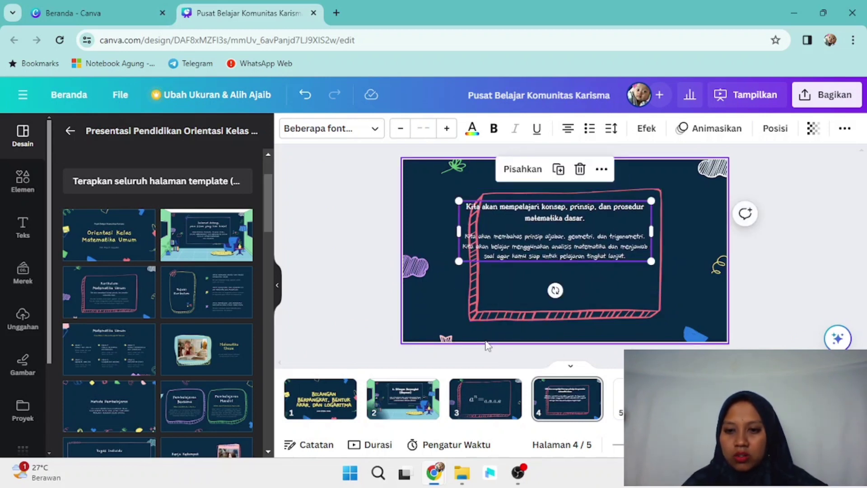
Step: Replace page 4's body text with a new heading reading 'Perkalian eksponen'
click(580, 169)
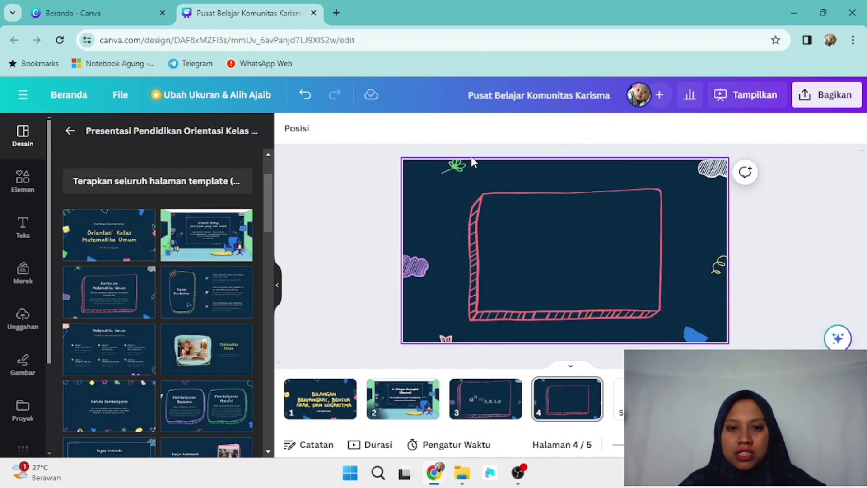
click(22, 226)
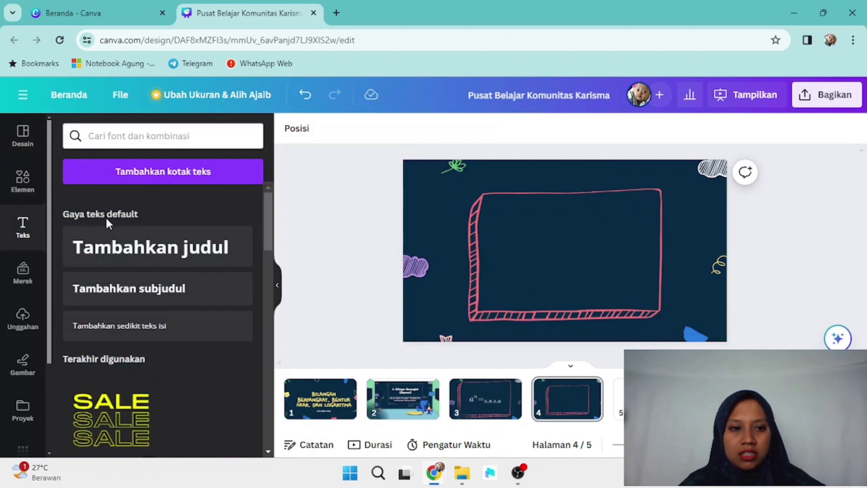
click(112, 266)
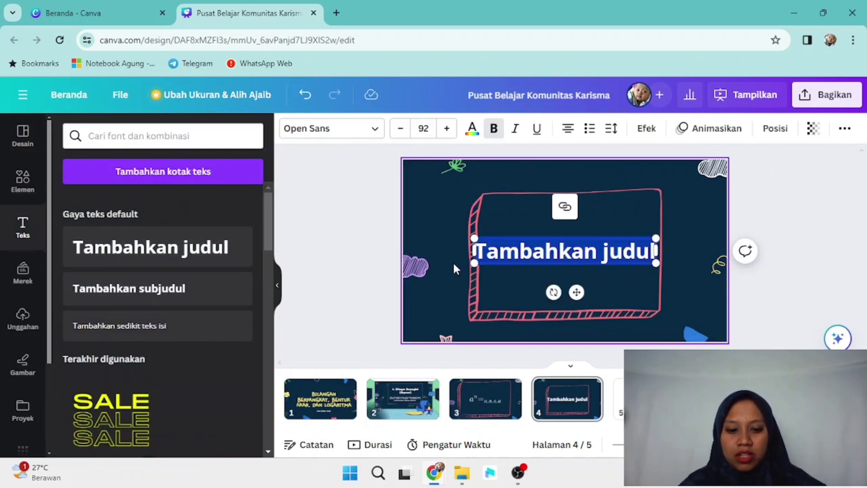
key(ctrl+v)
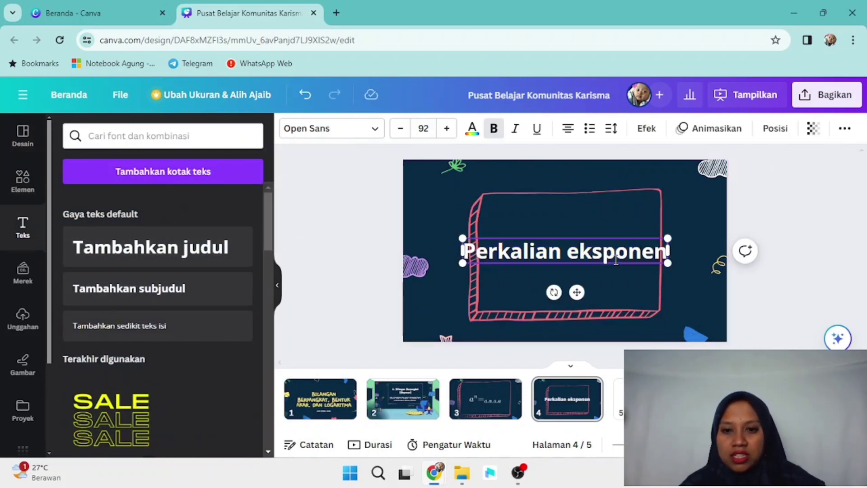
Step: Shrink the heading to font size 77 and move it to the top of the pink frame
click(400, 129)
click(400, 129)
click(399, 128)
click(400, 129)
click(399, 129)
click(400, 128)
click(399, 128)
click(399, 128)
click(399, 128)
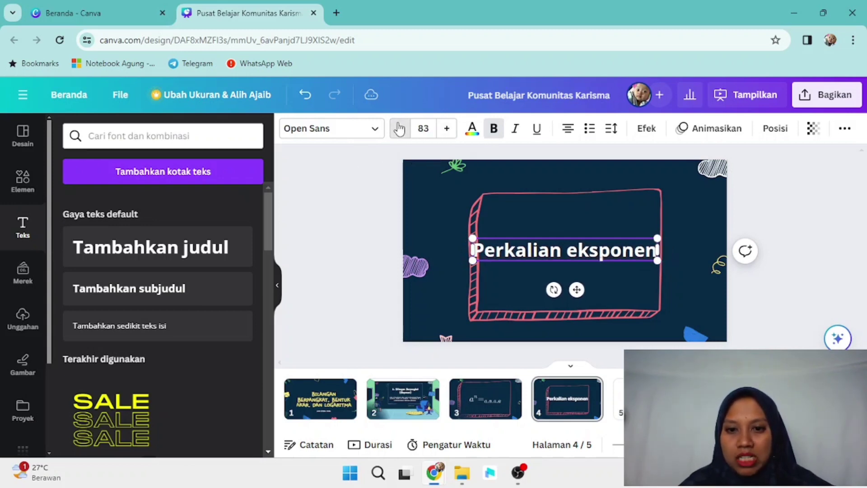
click(399, 129)
click(399, 129)
click(400, 128)
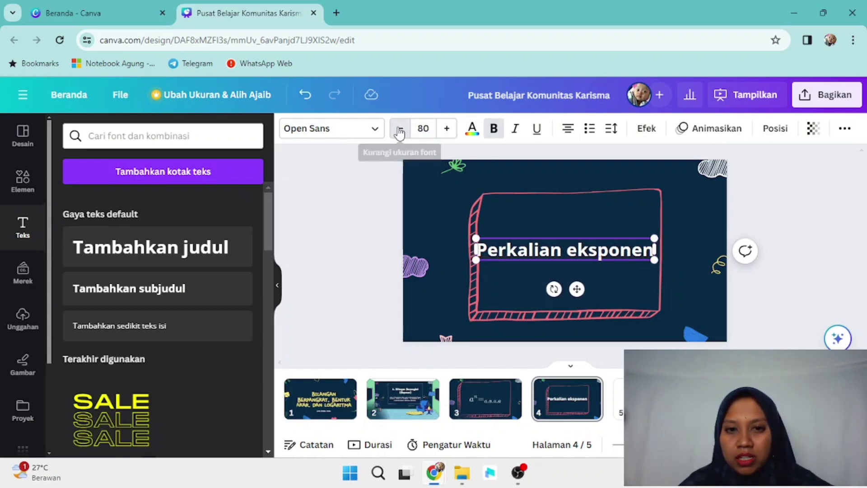
click(400, 129)
click(400, 128)
click(401, 129)
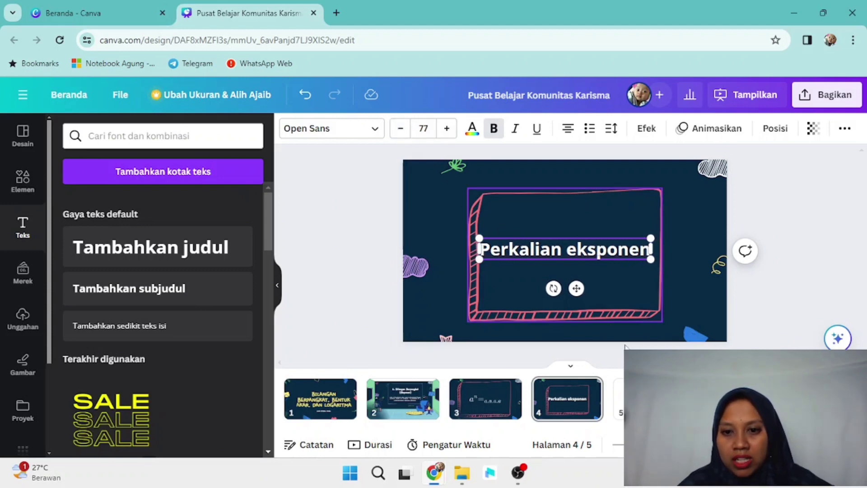
drag(576, 288, 581, 252)
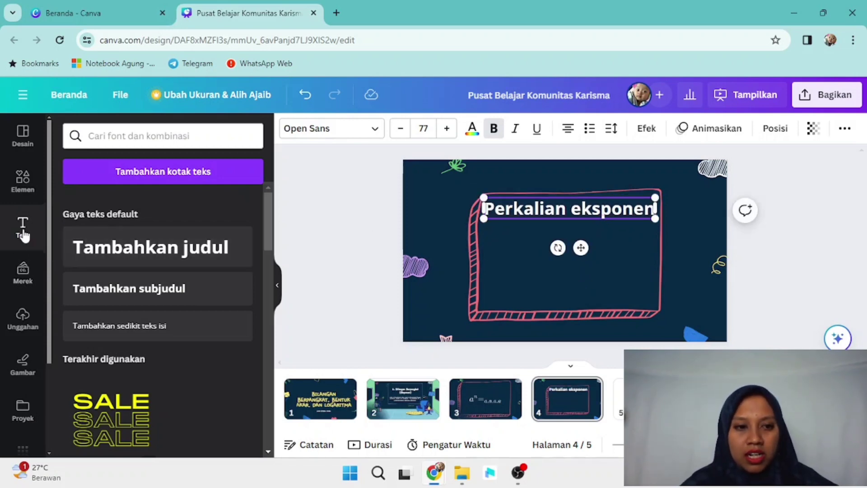
Step: Add a taller subtitle box below the heading and copy the multiplication rule paragraph from the exponents PDF
click(108, 299)
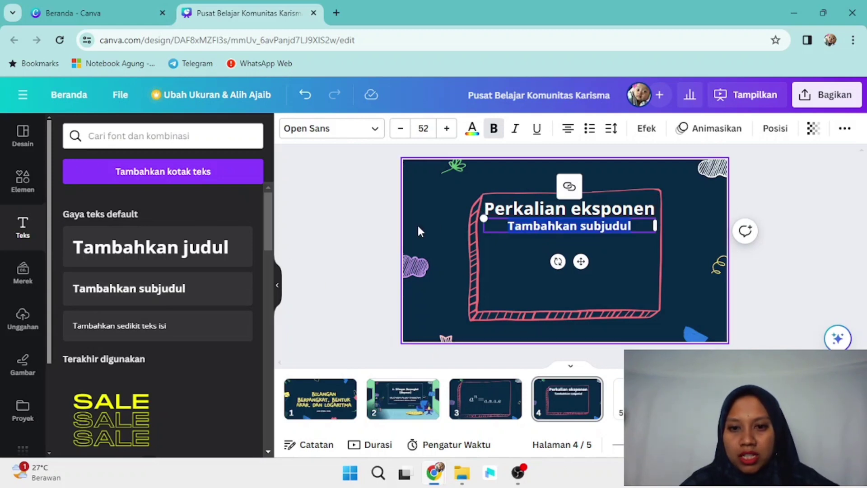
drag(484, 230, 488, 298)
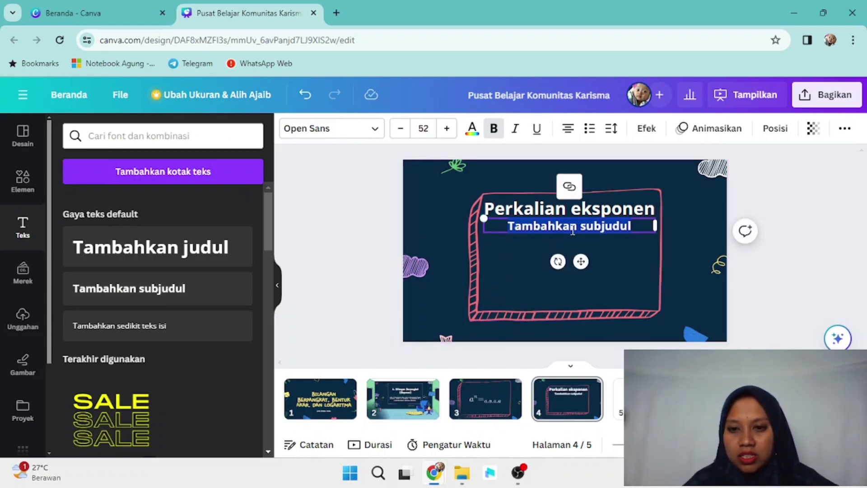
mouse_move(434, 472)
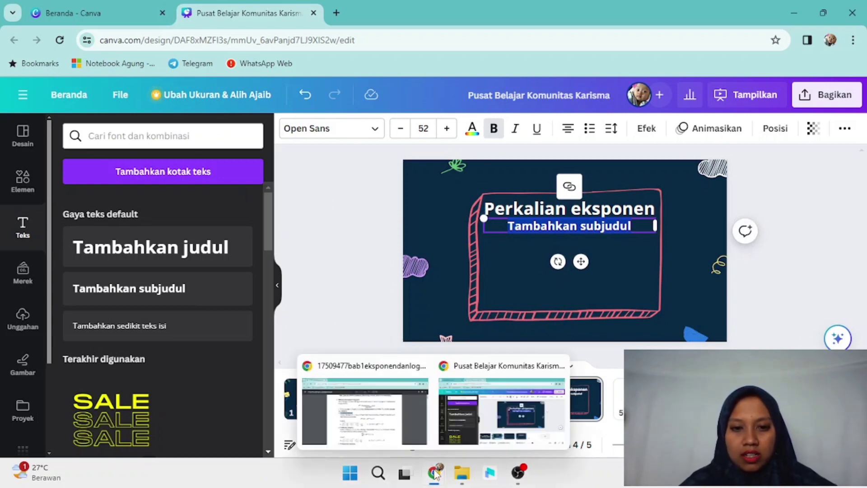
click(374, 425)
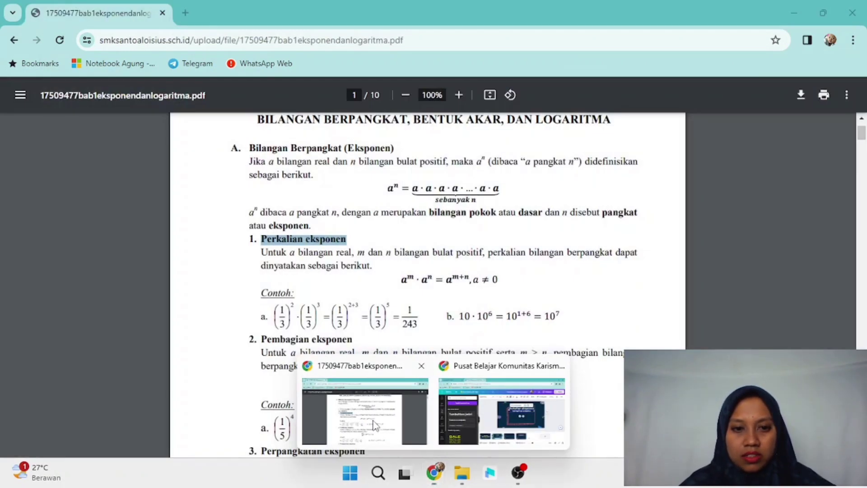
drag(261, 252, 377, 265)
key(ctrl+c)
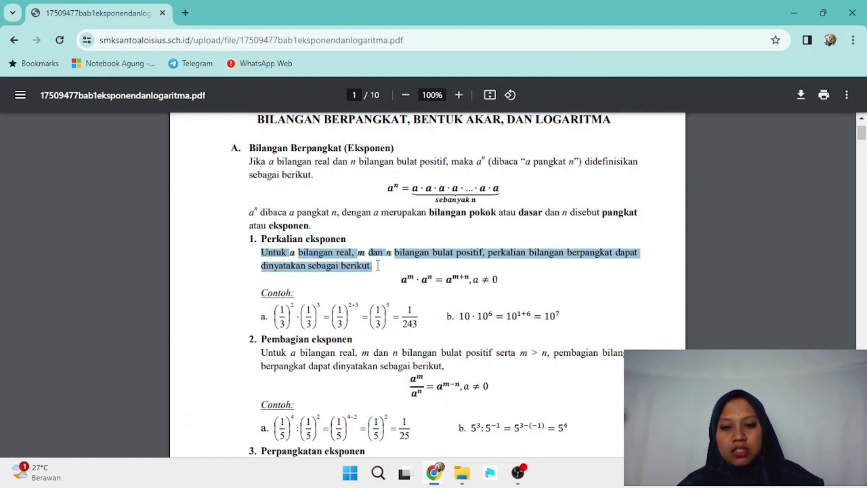
mouse_move(434, 472)
click(502, 411)
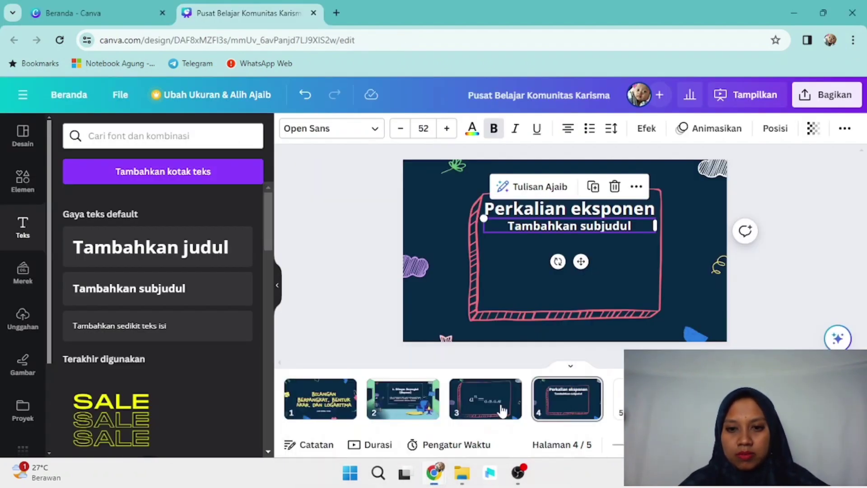
Step: Paste the 'Untuk a bilangan real, m dan n bilangan bulat positif…' paragraph at size 47, nudged slightly lower
click(597, 222)
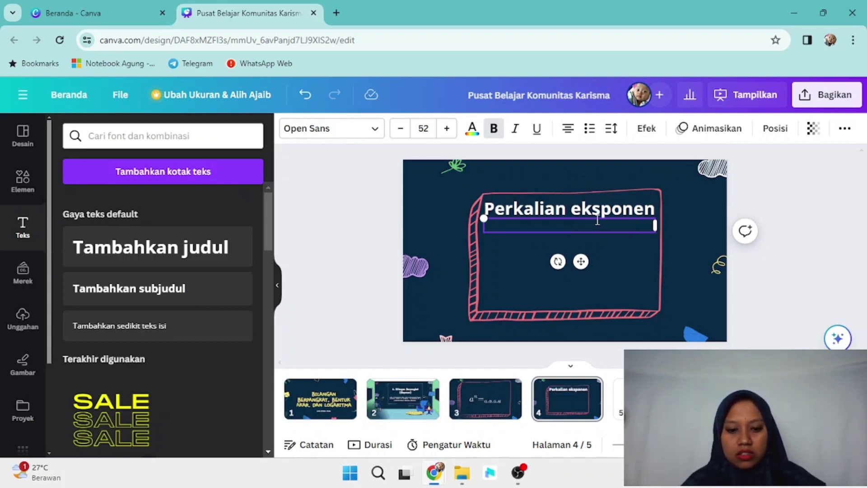
key(ctrl+v)
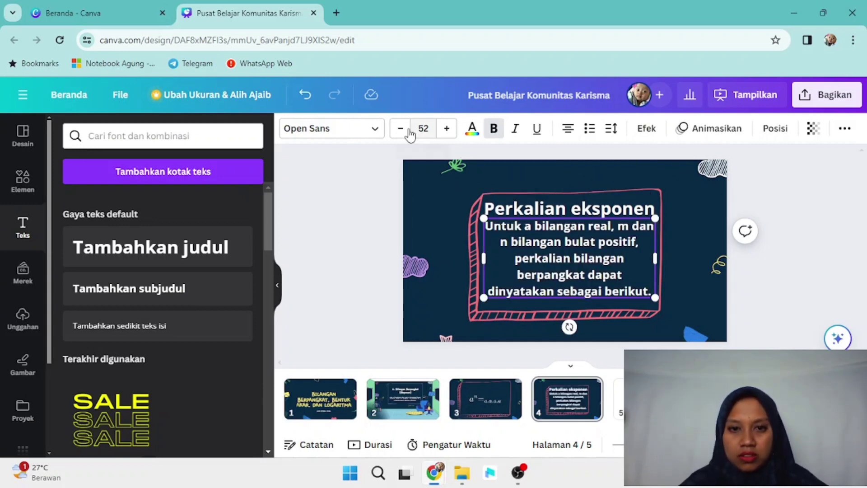
click(405, 133)
click(405, 133)
click(404, 133)
click(404, 133)
click(405, 134)
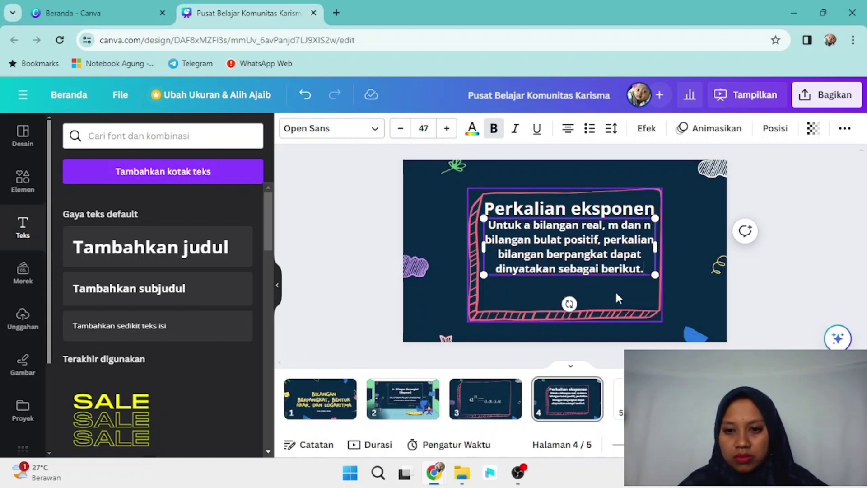
click(603, 252)
drag(603, 253, 602, 270)
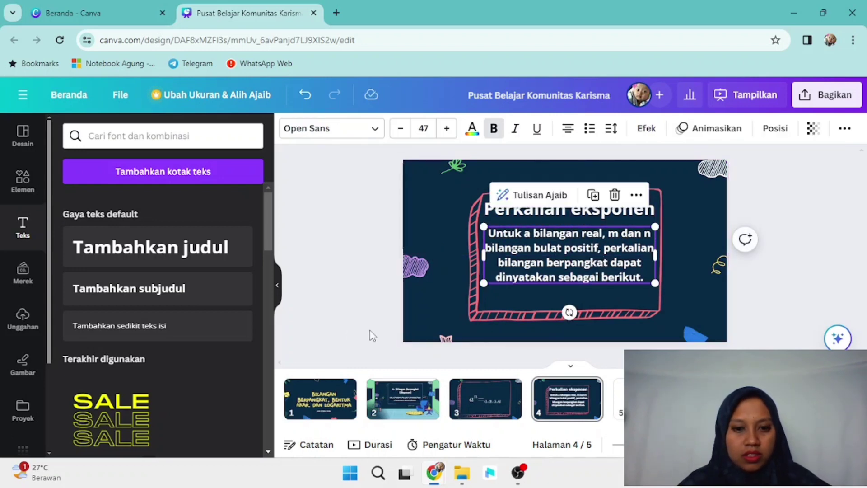
Step: Apply the Kurikulum Matematika Umum layout to page 5 and delete its title and body text
click(620, 399)
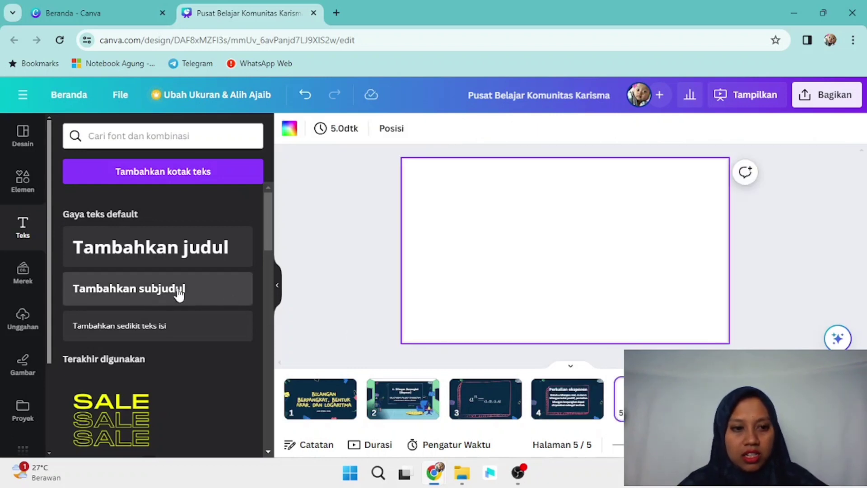
click(17, 143)
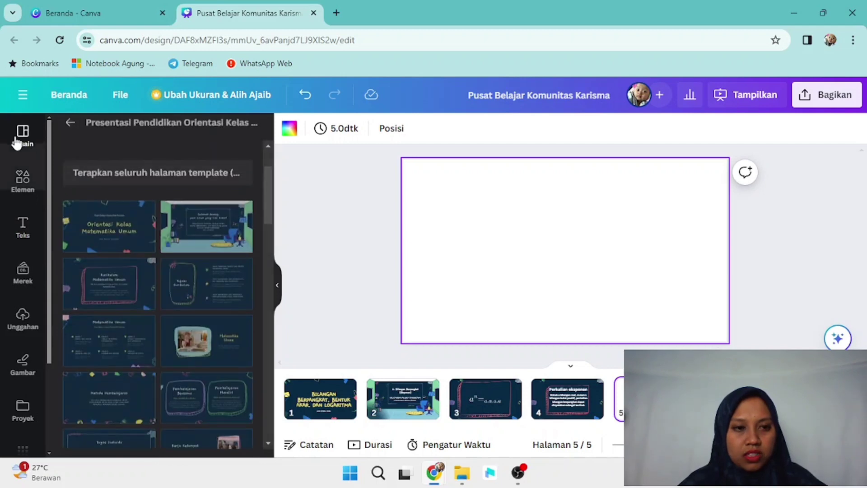
click(120, 297)
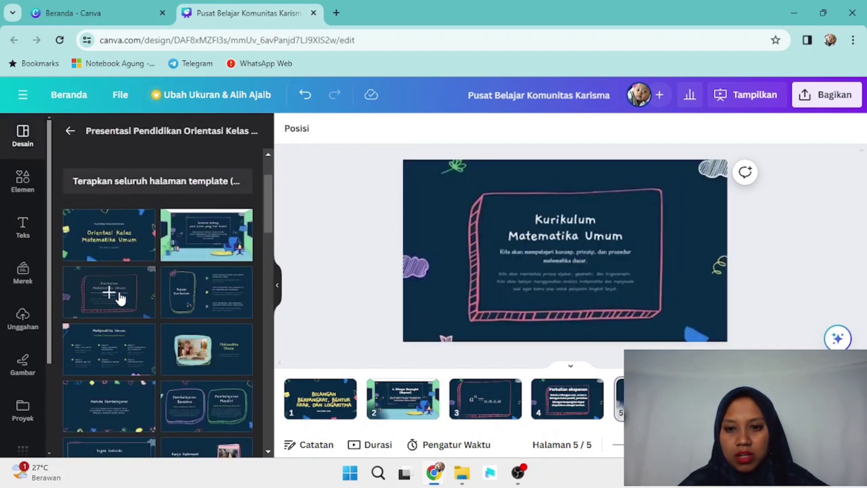
click(636, 223)
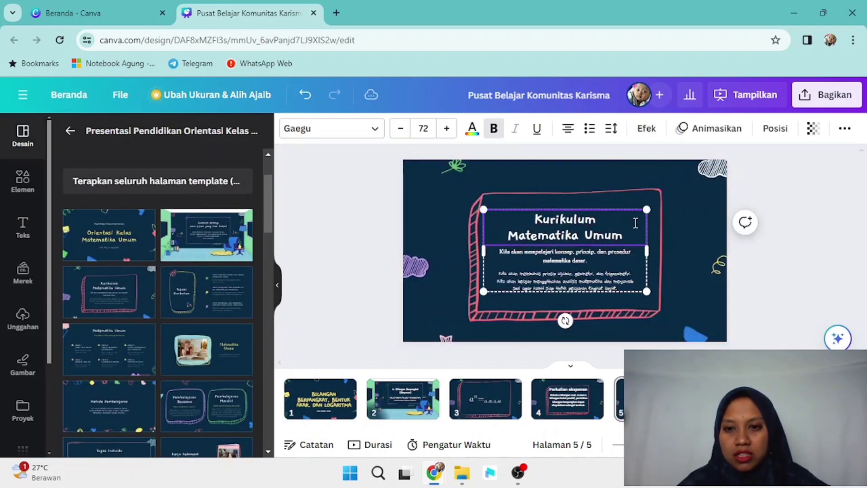
click(644, 247)
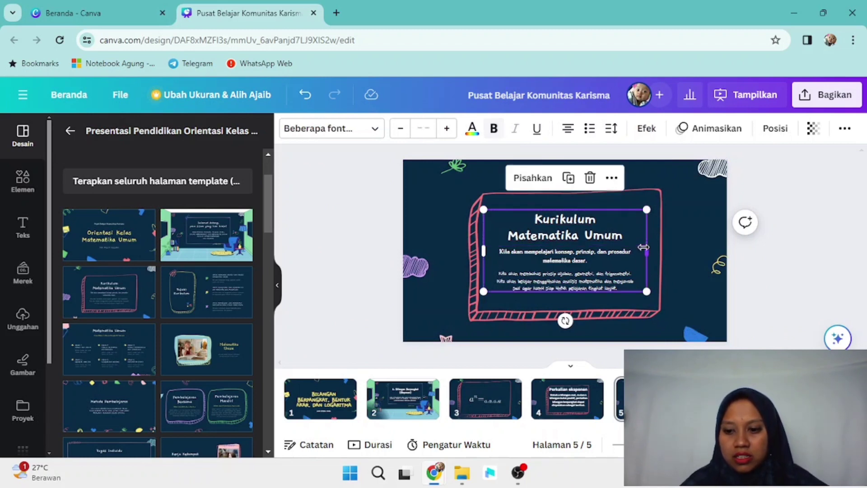
key(Delete)
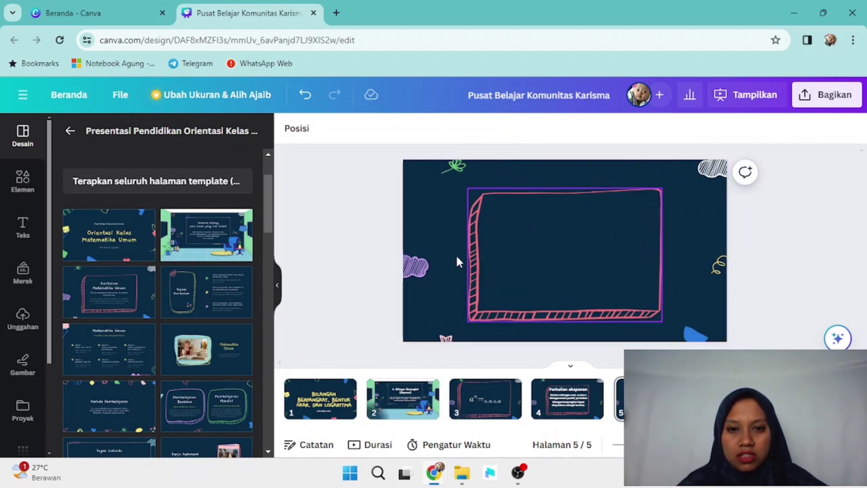
Step: Add a new 'Tambahkan judul' placeholder heading to page 5
click(18, 227)
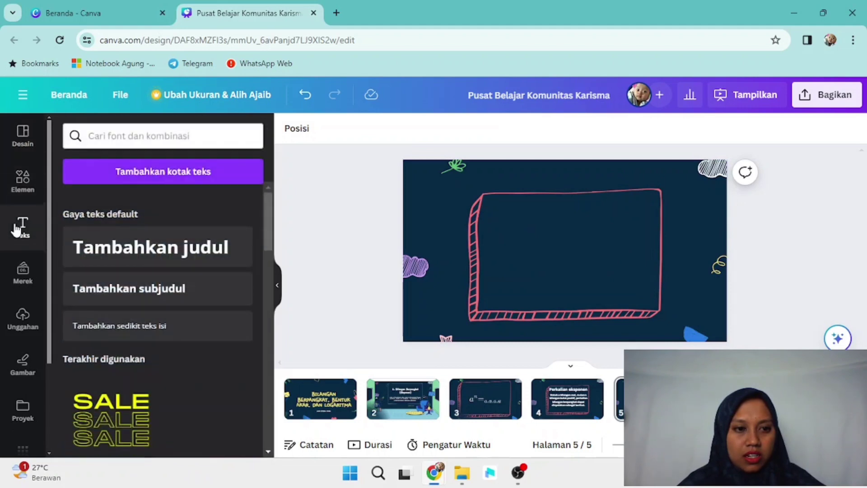
click(121, 265)
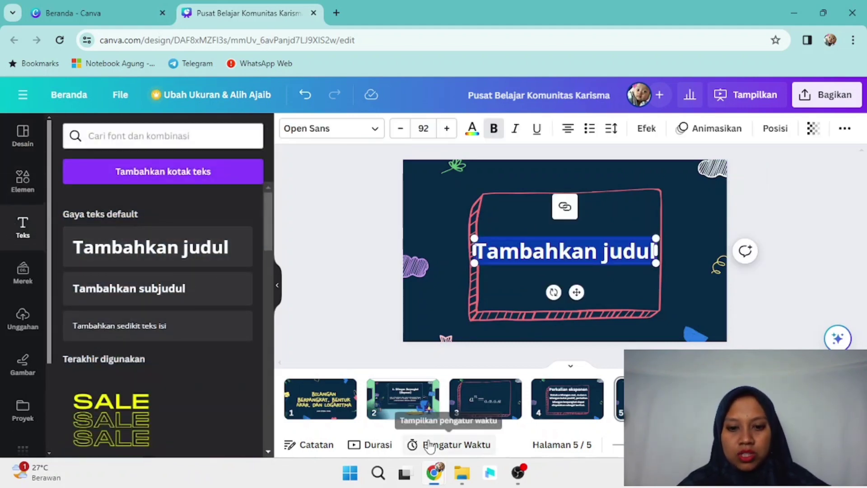
mouse_move(446, 475)
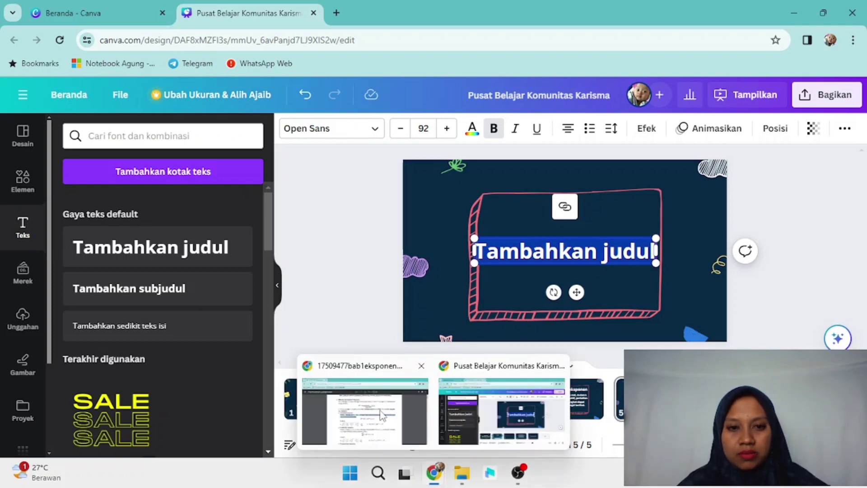
click(382, 411)
click(398, 276)
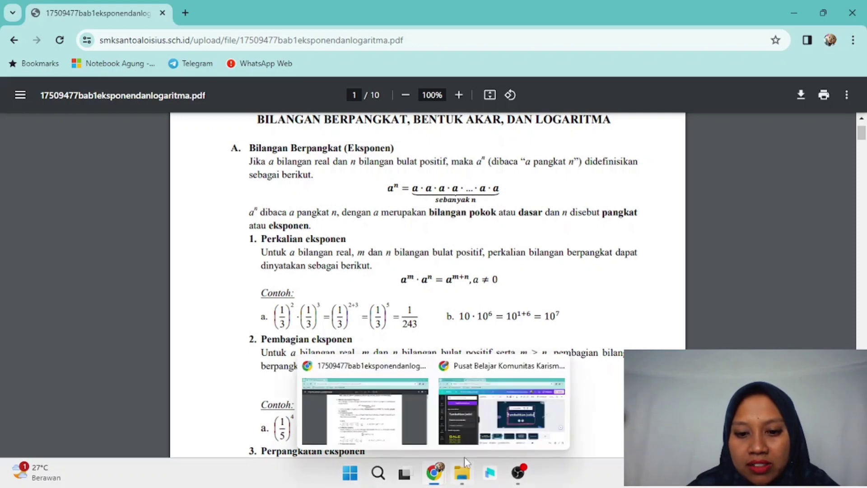
mouse_move(425, 477)
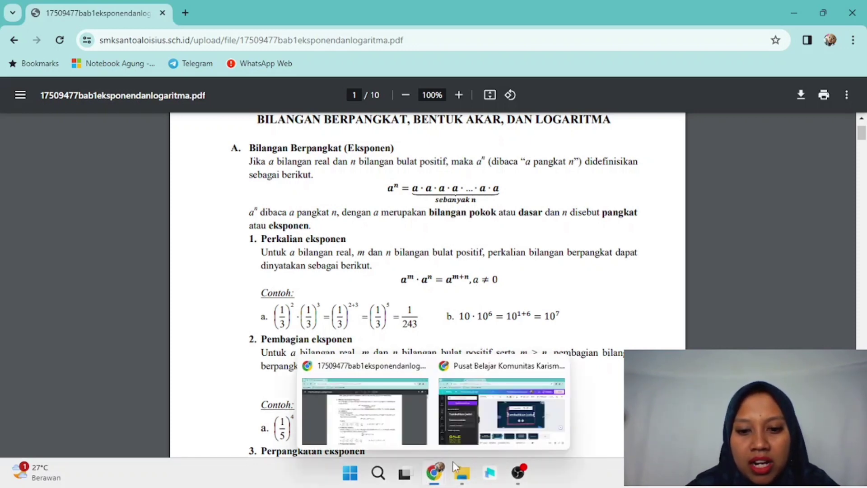
click(487, 408)
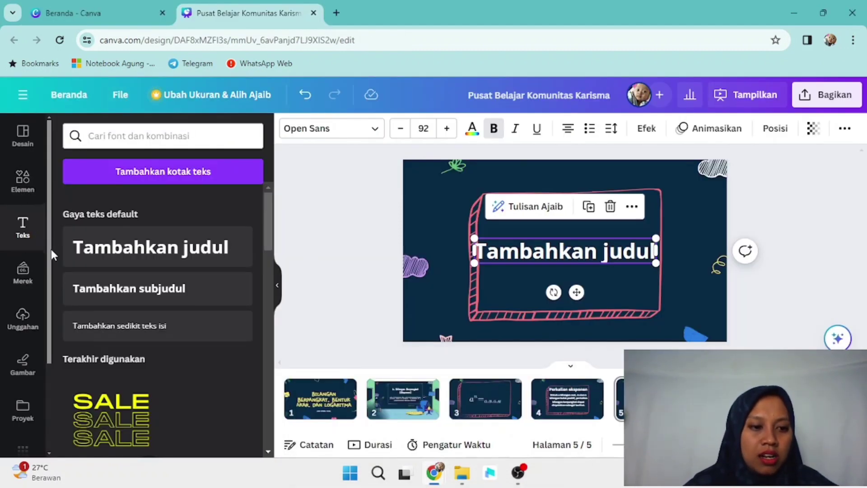
Step: Open the Equations (Beta) app from Aplikasi and clear a stray 'a' from its empty equation field
drag(50, 249, 46, 349)
click(23, 333)
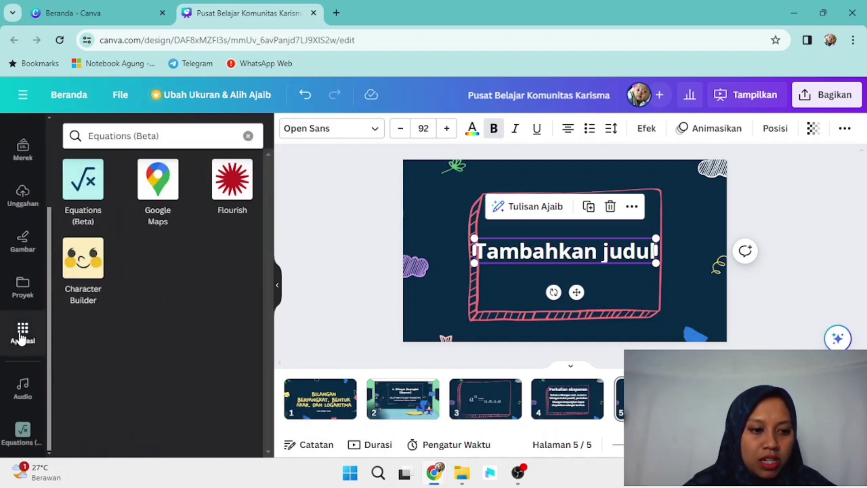
click(23, 430)
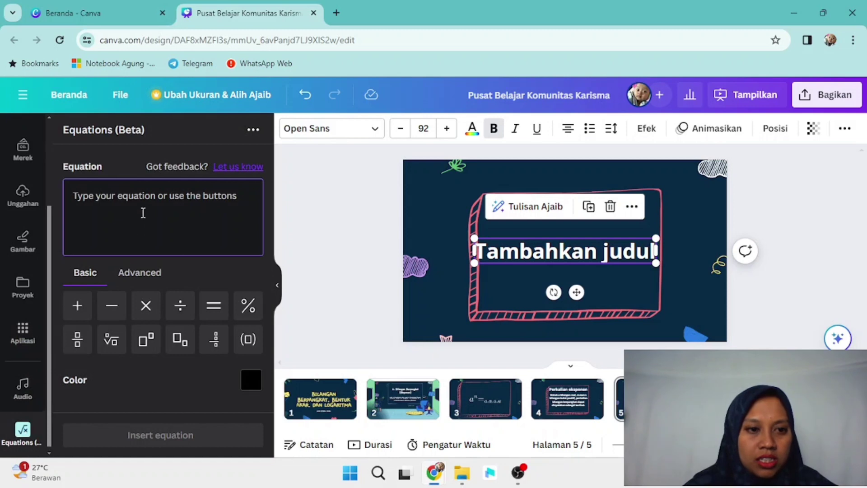
click(143, 202)
text(a)
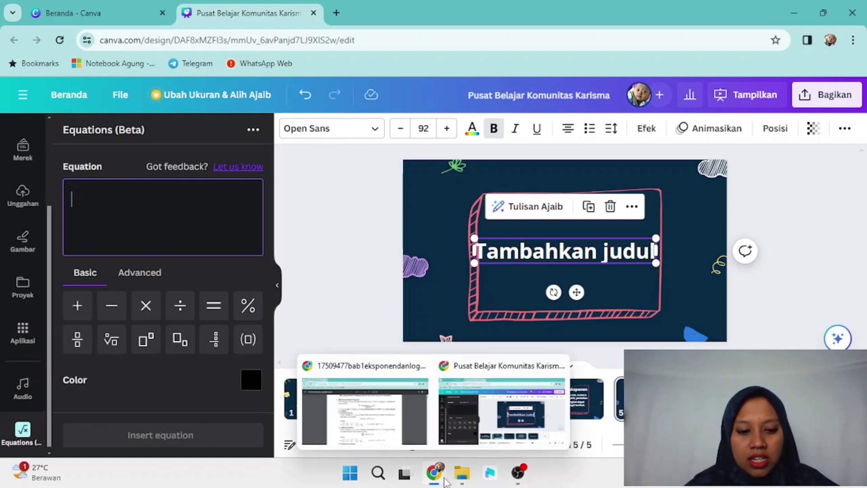
key(BackSpace)
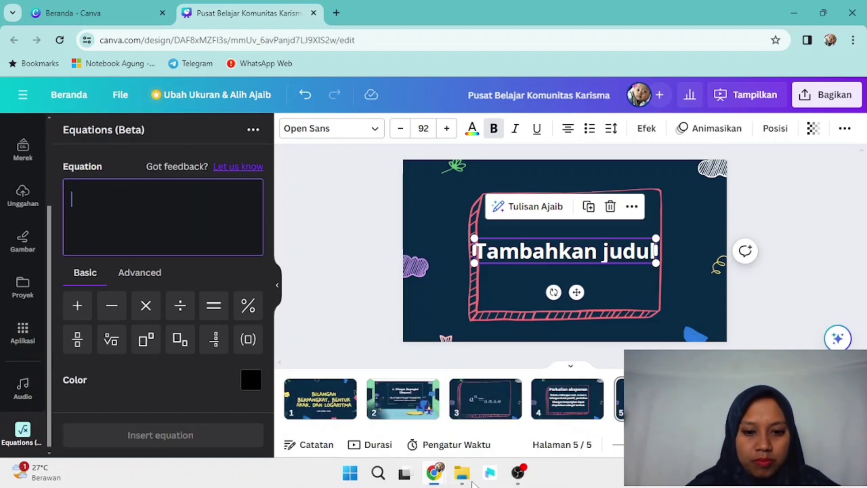
mouse_move(441, 479)
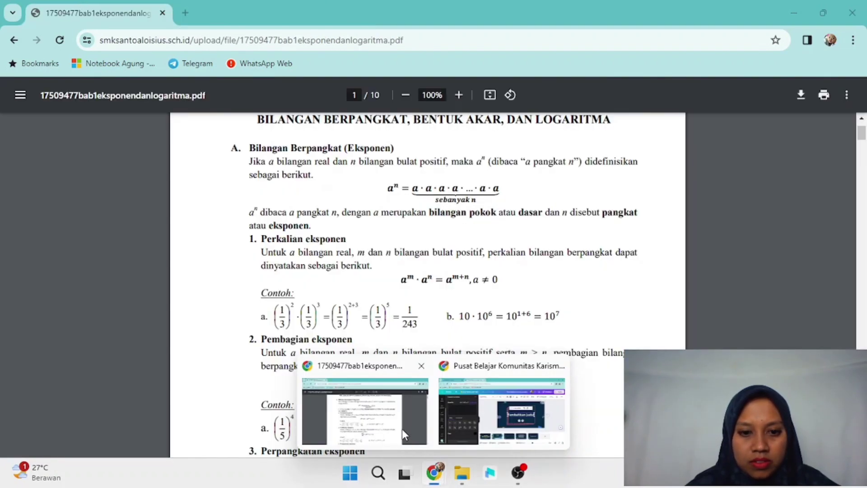
mouse_move(402, 429)
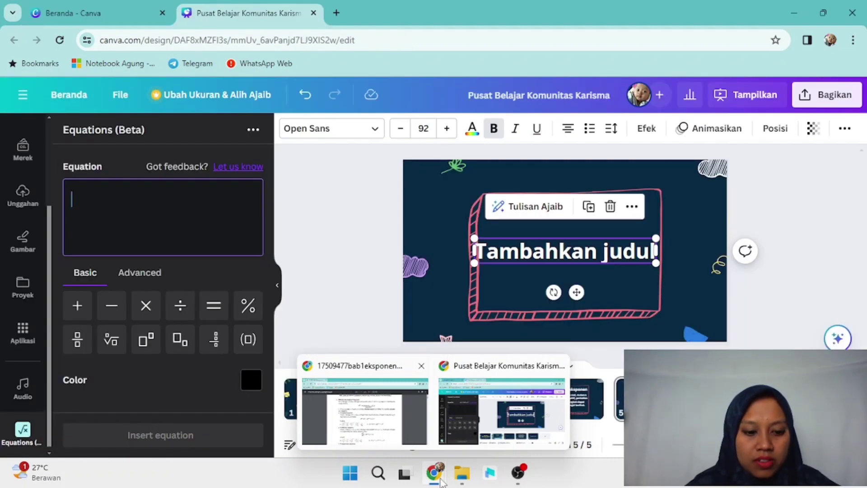
Step: Build aᵐ.aⁿ in the equation field using power placeholders
click(148, 342)
text(a)
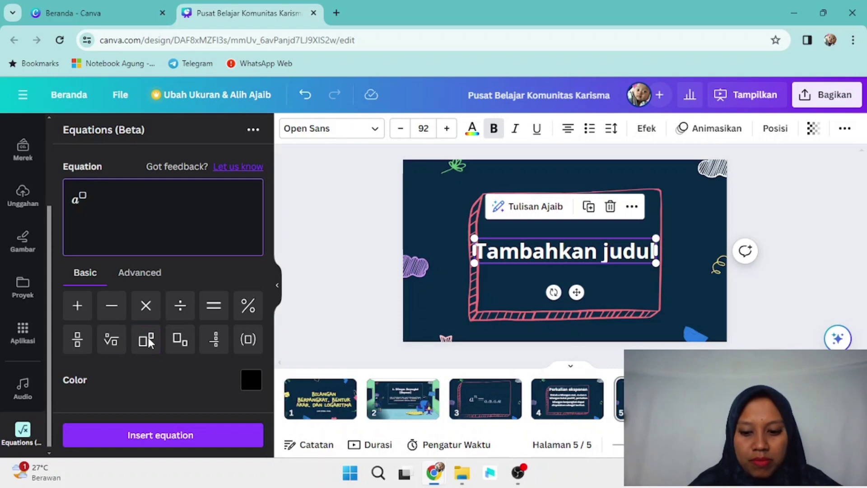
key(Right)
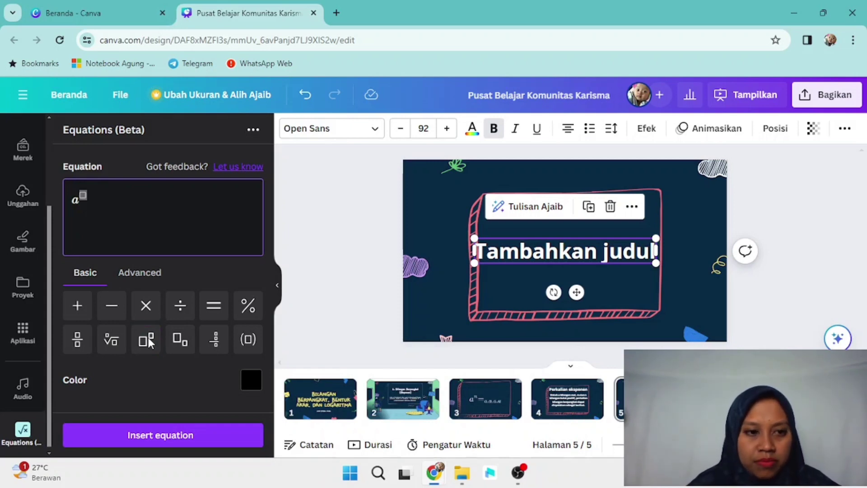
text(m)
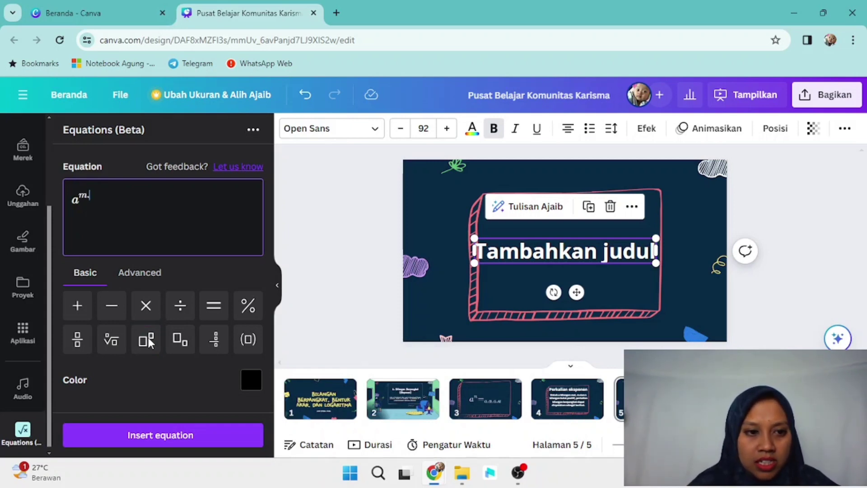
click(182, 339)
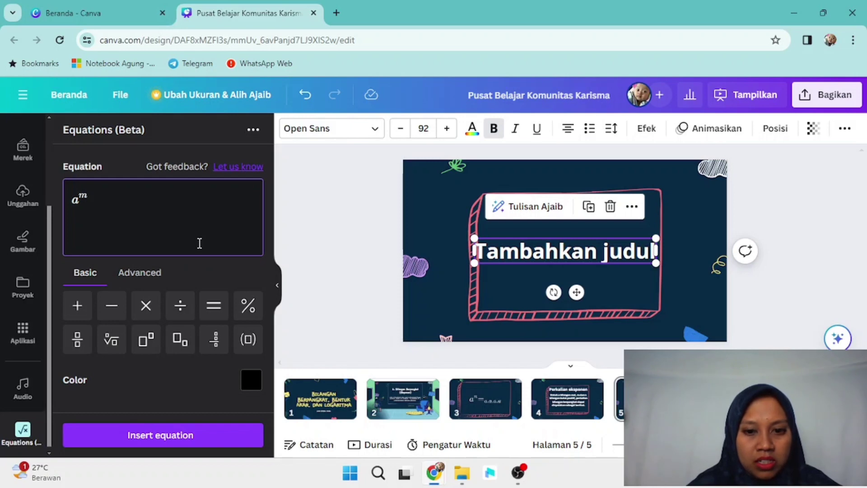
text(.)
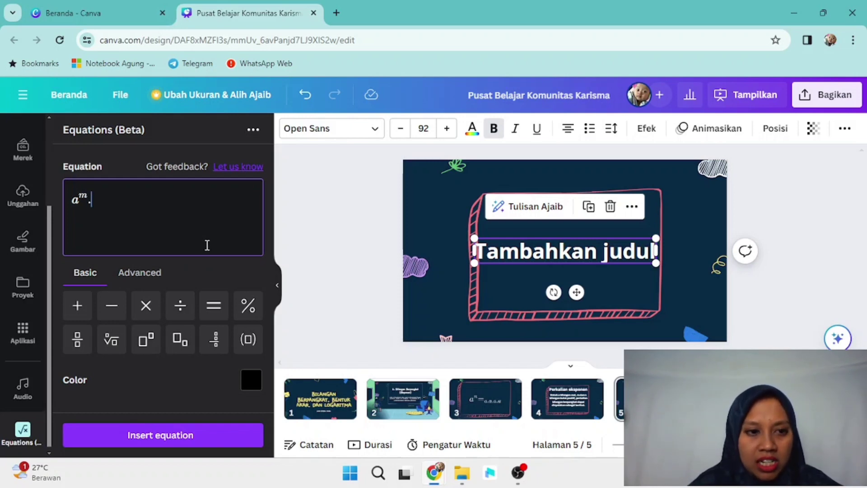
text(a)
click(156, 336)
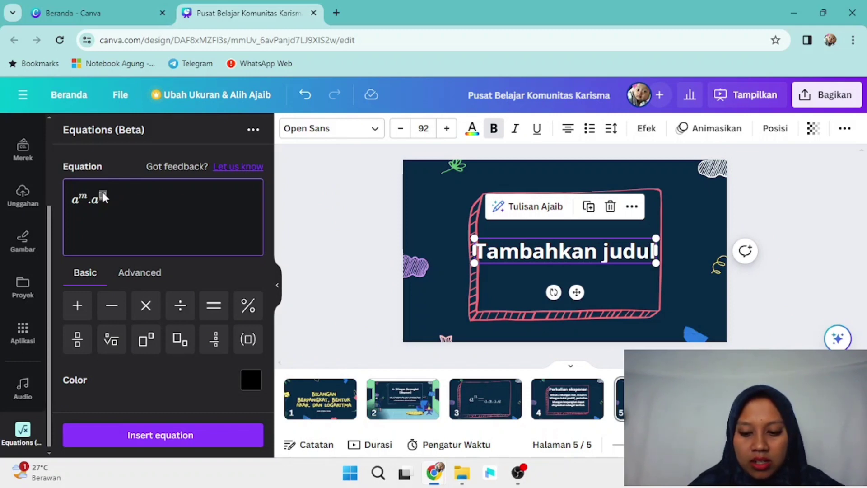
text(n)
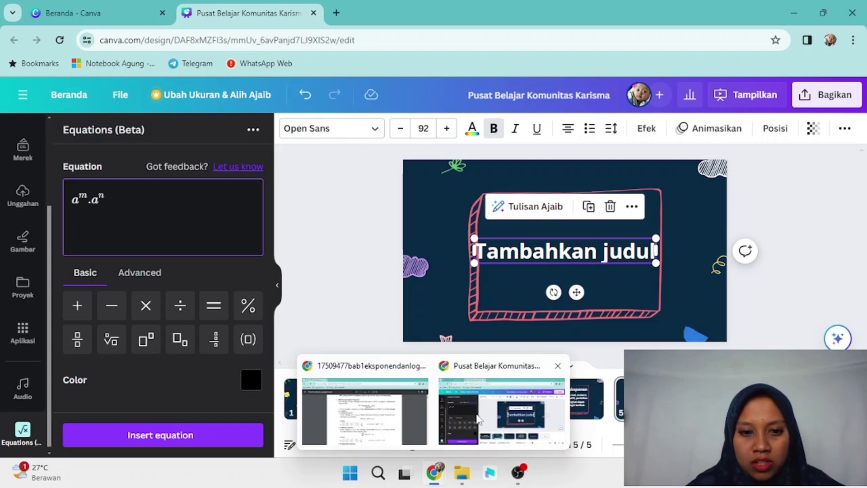
Step: Add '=' and start the right-hand side with a power placeholder on base a
mouse_move(357, 407)
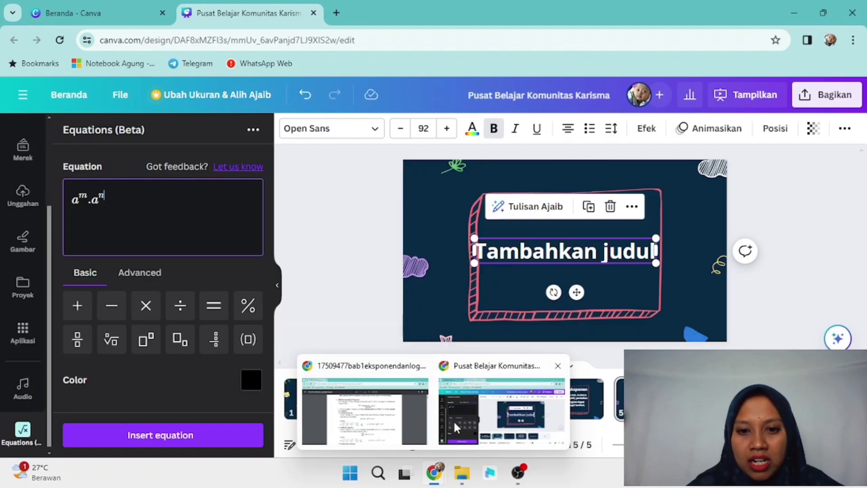
click(455, 425)
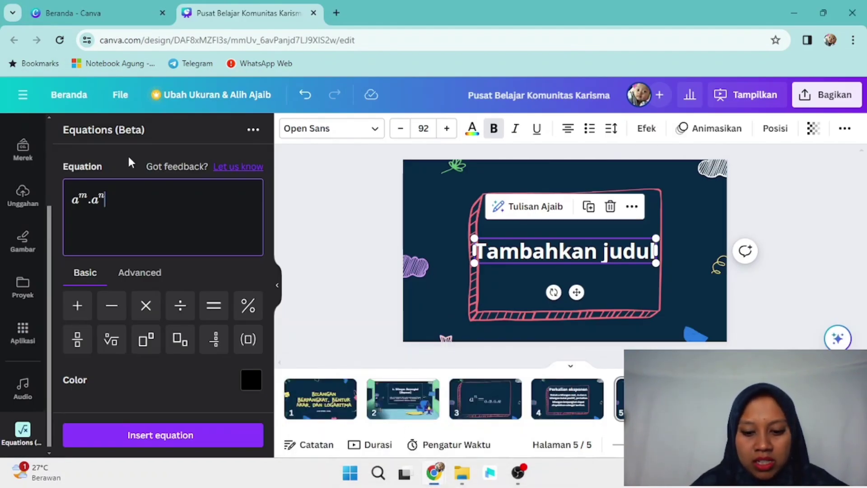
text(=)
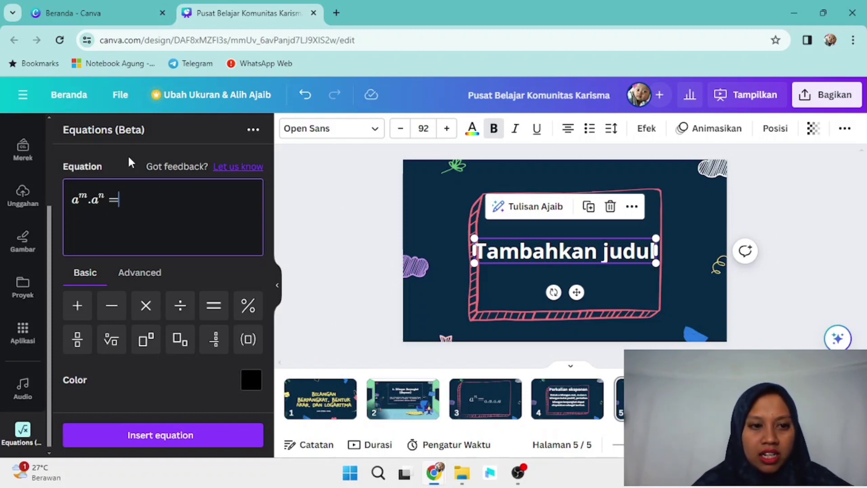
text(a)
key(BackSpace)
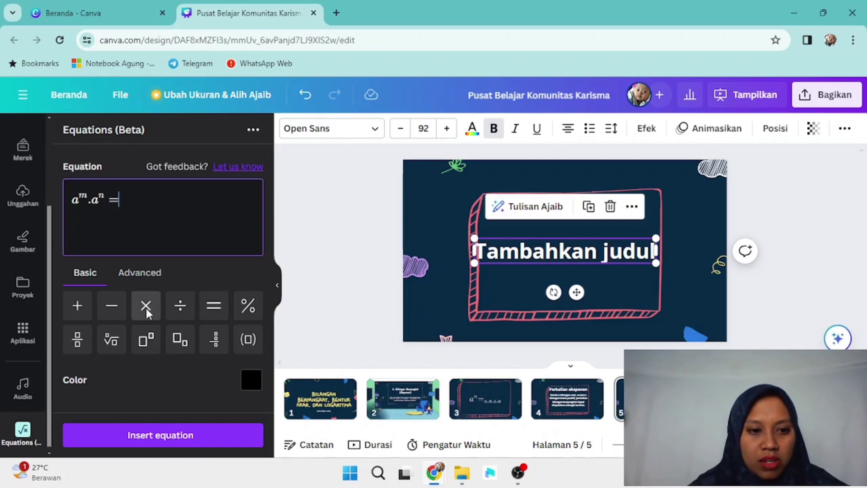
click(140, 346)
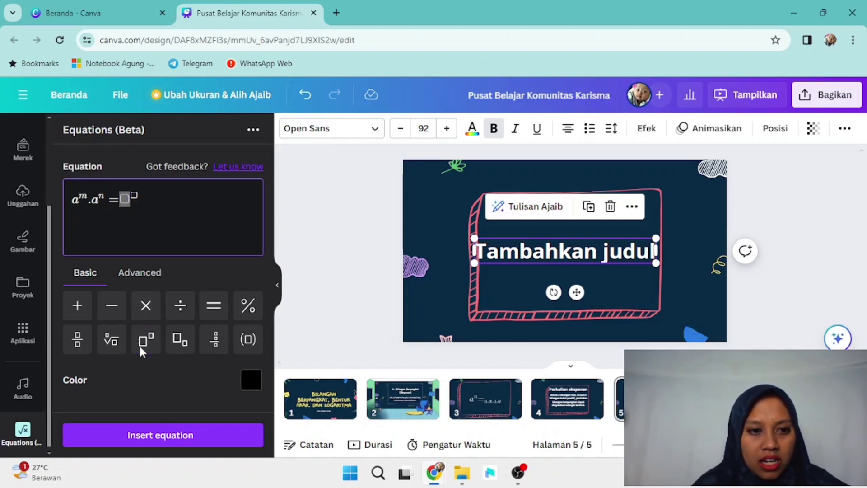
text(a)
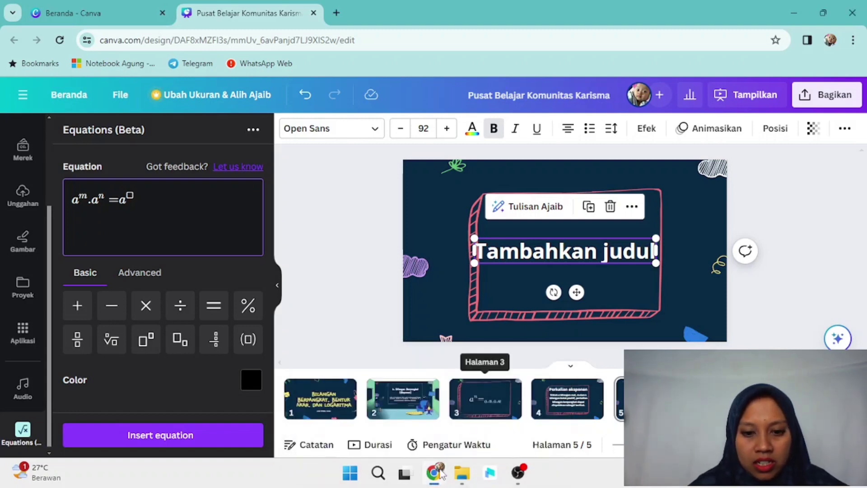
Step: Complete the right-hand exponent and append ', a', checking the multiplication rule in the exponent PDF
click(385, 421)
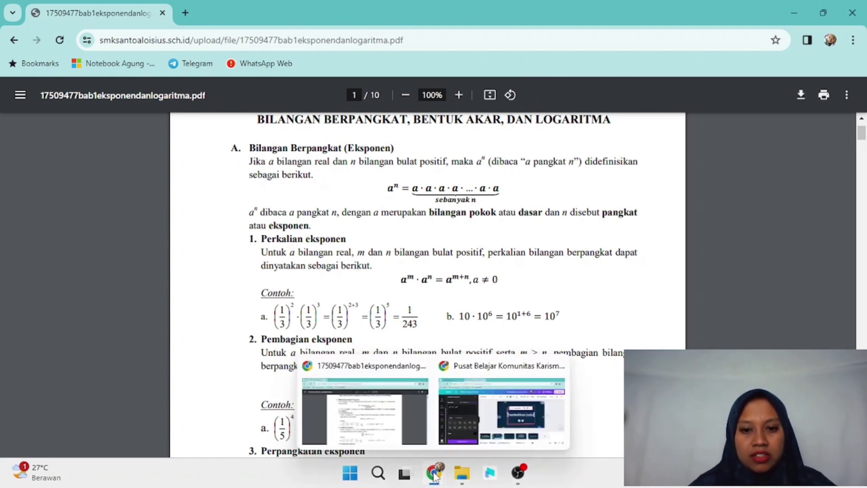
click(500, 403)
click(502, 411)
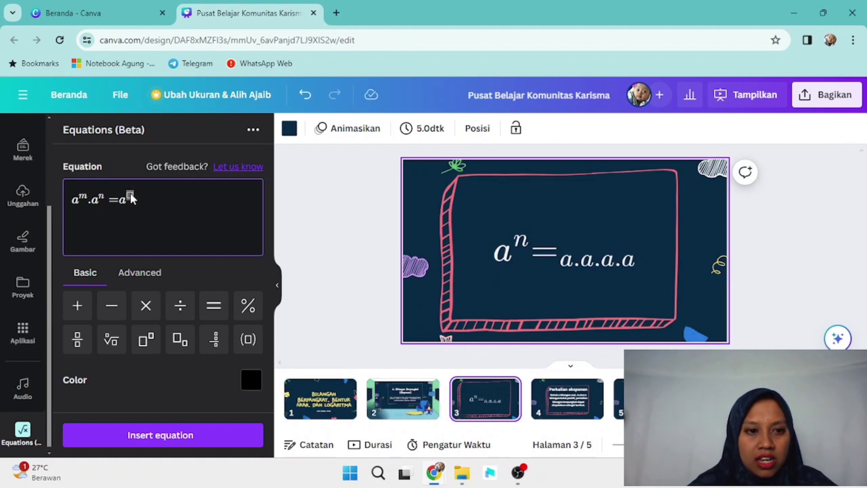
text(m+n})
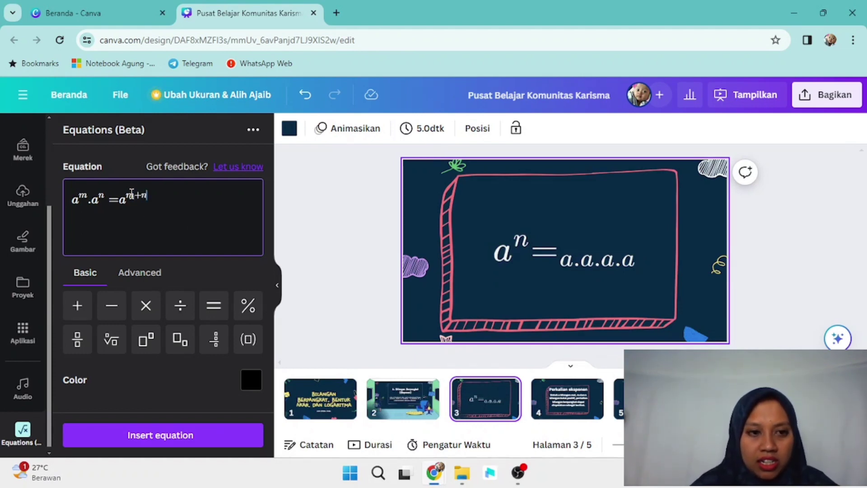
mouse_move(434, 472)
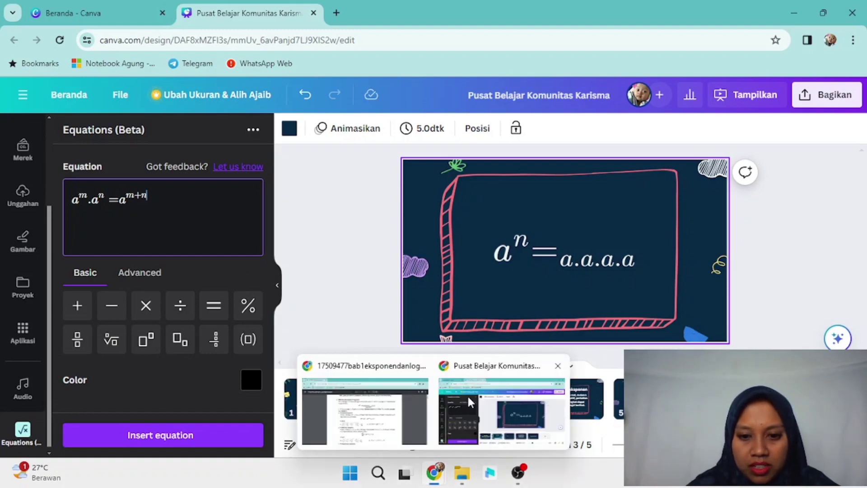
click(388, 410)
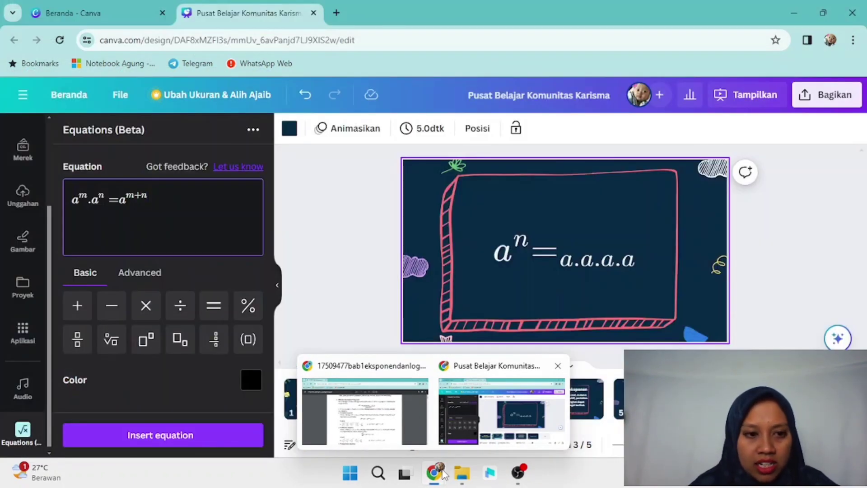
text(,)
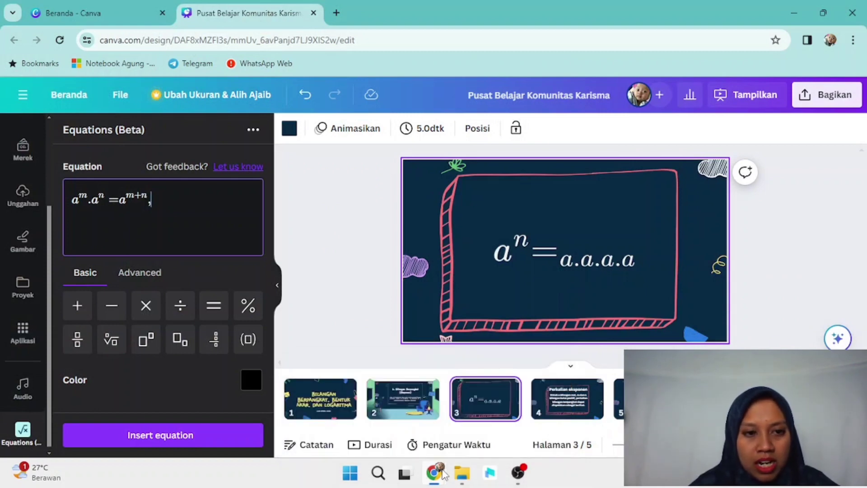
mouse_move(443, 474)
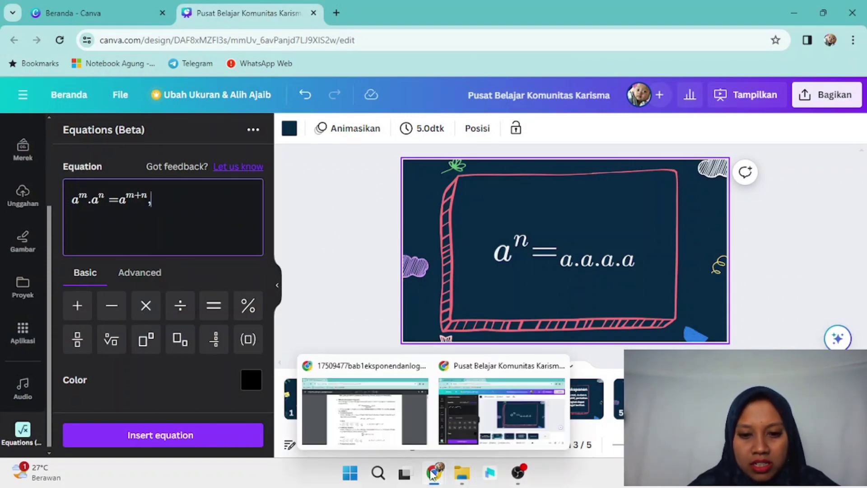
mouse_move(386, 436)
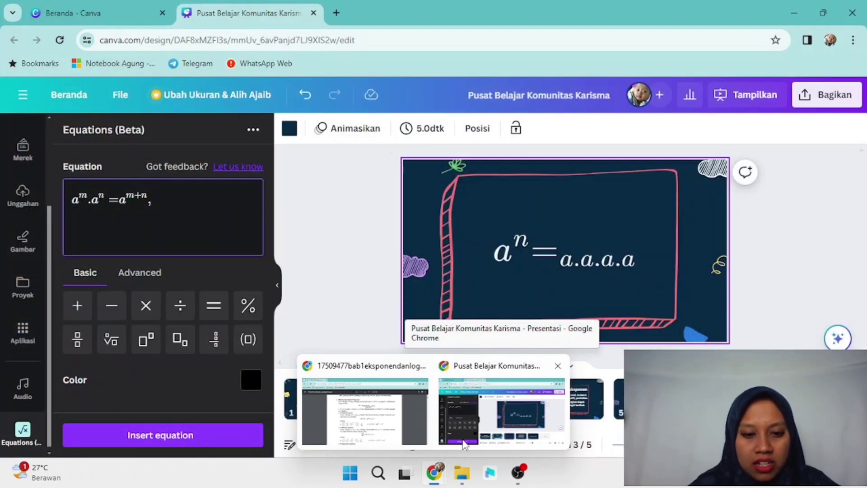
text(a)
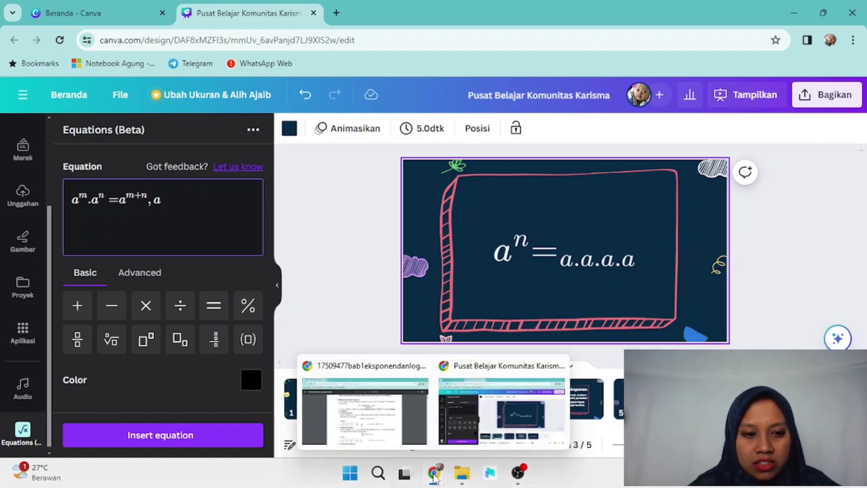
click(383, 424)
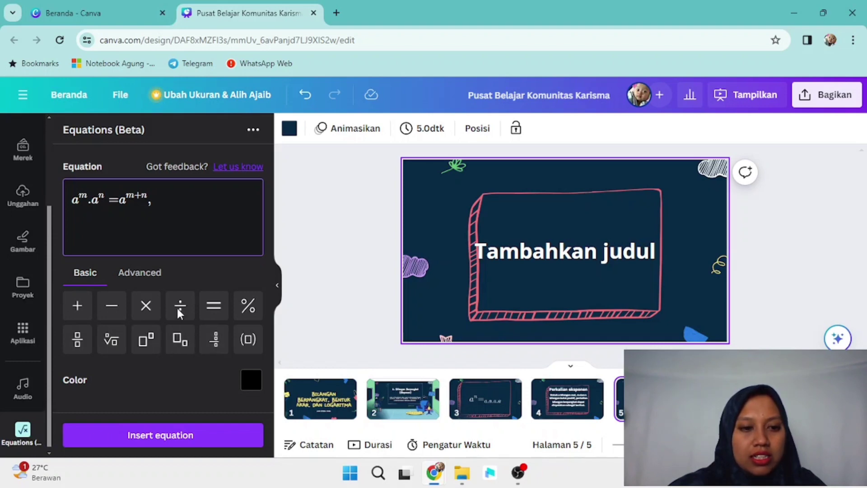
Step: Switch the Equations panel to its Advanced symbols, then bring up the exponent PDF
click(144, 279)
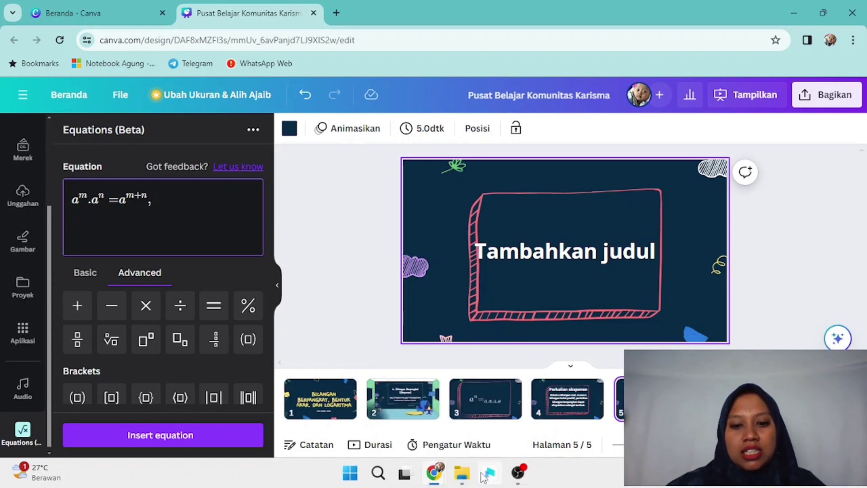
mouse_move(435, 473)
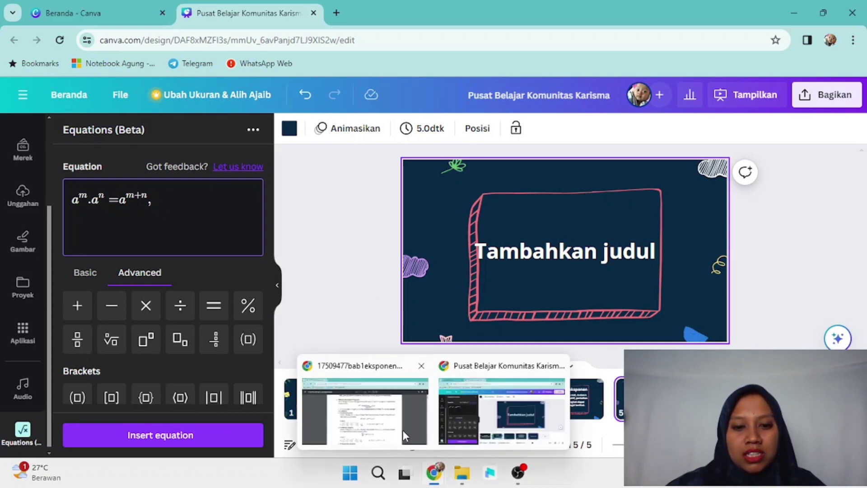
click(393, 429)
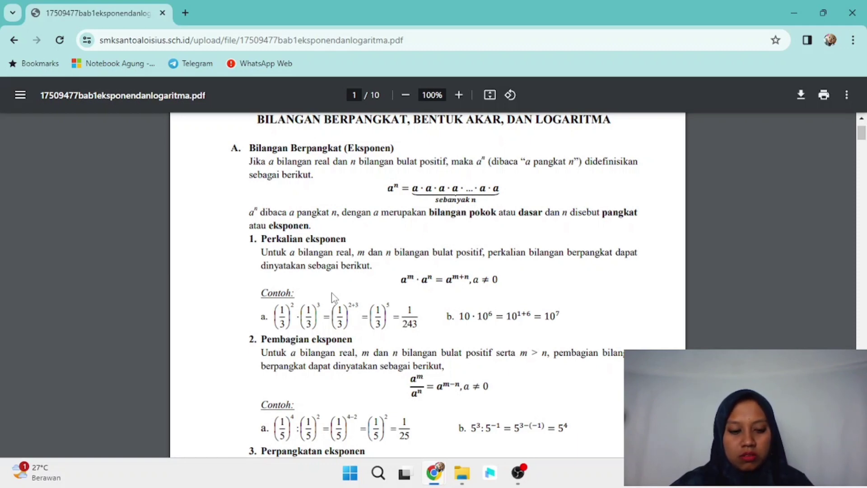
Step: Snip the aᵐ·aⁿ = aᵐ⁺ⁿ, a ≠ 0 formula from the PDF and return to Canva
key(super+shift+s)
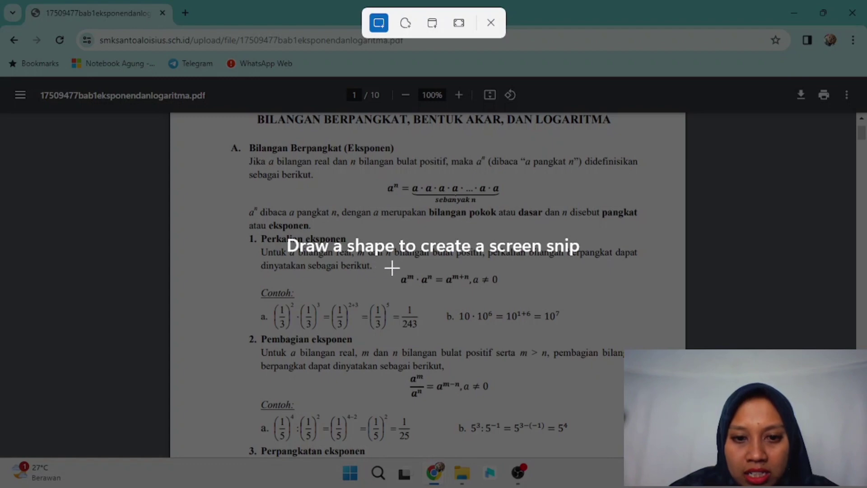
drag(390, 262, 512, 290)
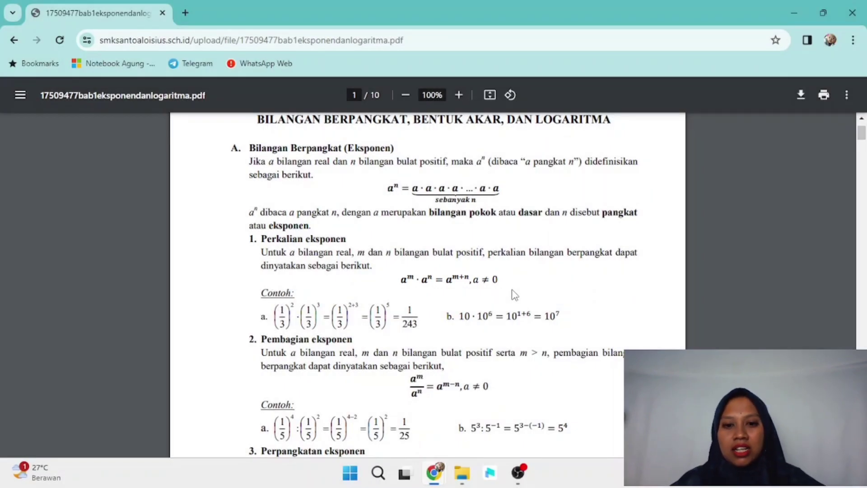
mouse_move(438, 474)
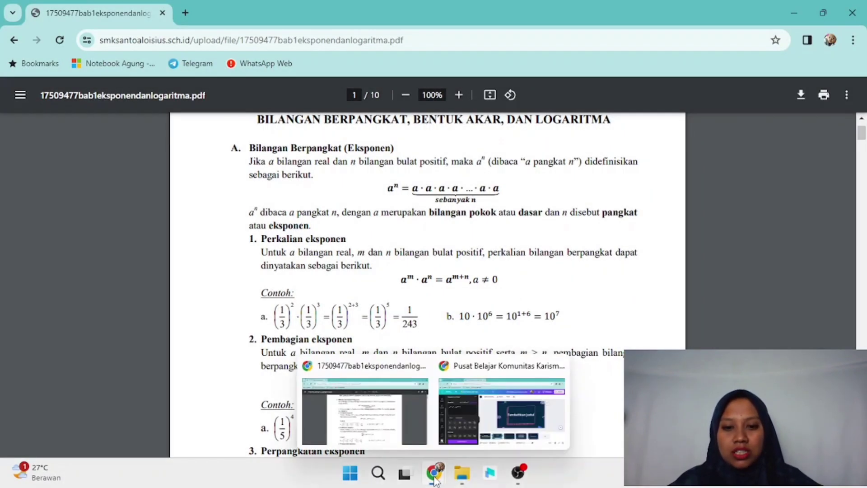
click(496, 416)
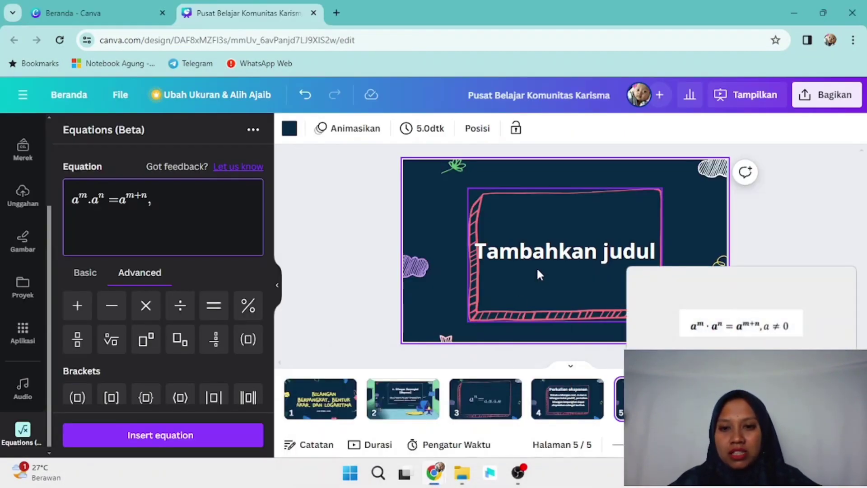
Step: Delete the 'Tambahkan judul' placeholder heading from slide 5
click(538, 265)
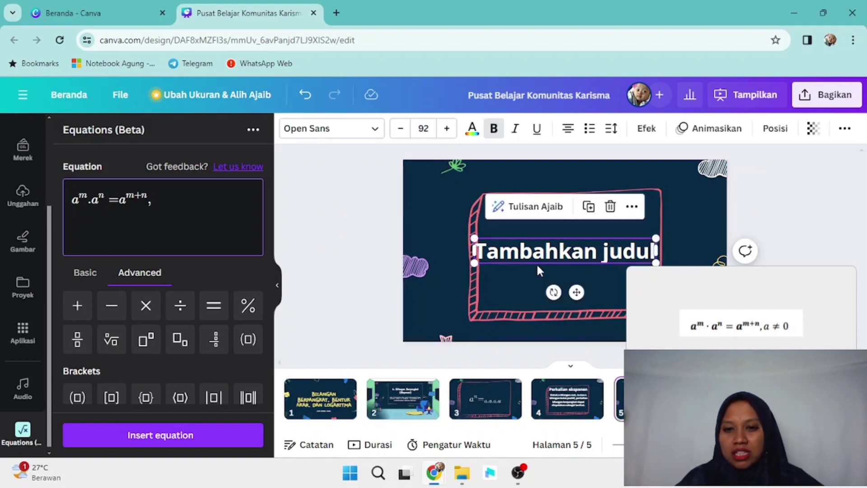
key(Delete)
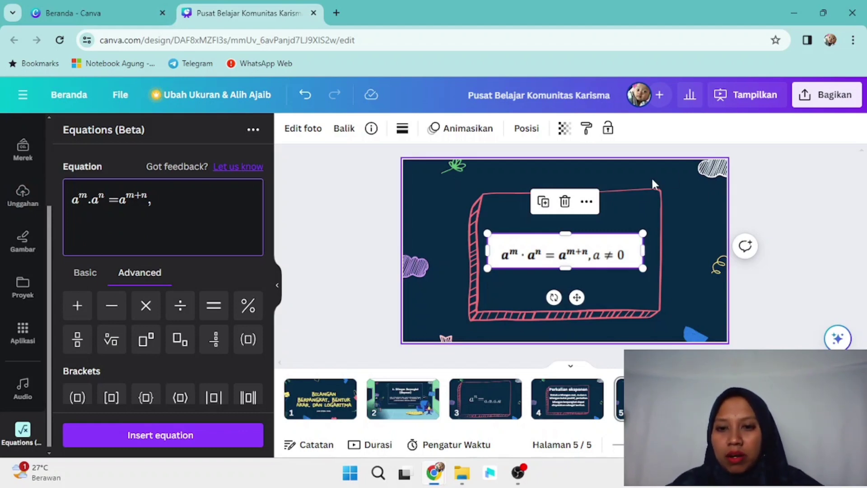
Step: Delete the pasted formula image from slide 5 and bring the exponent PDF back to the front
click(565, 202)
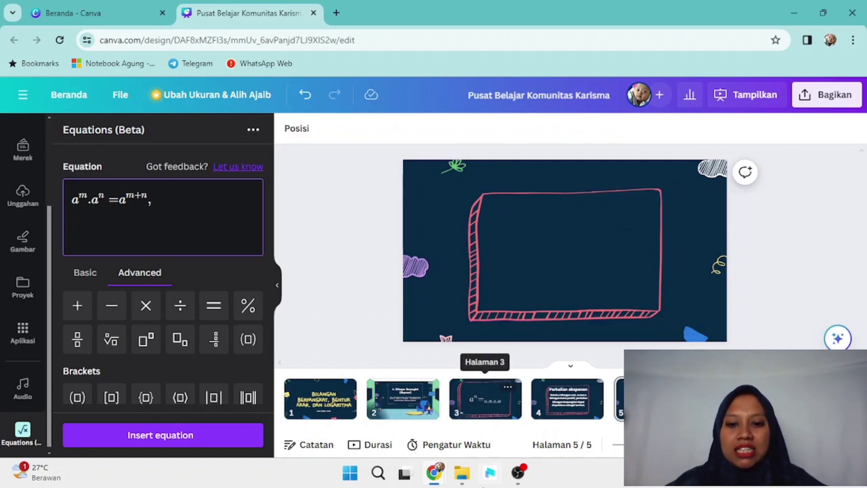
mouse_move(515, 483)
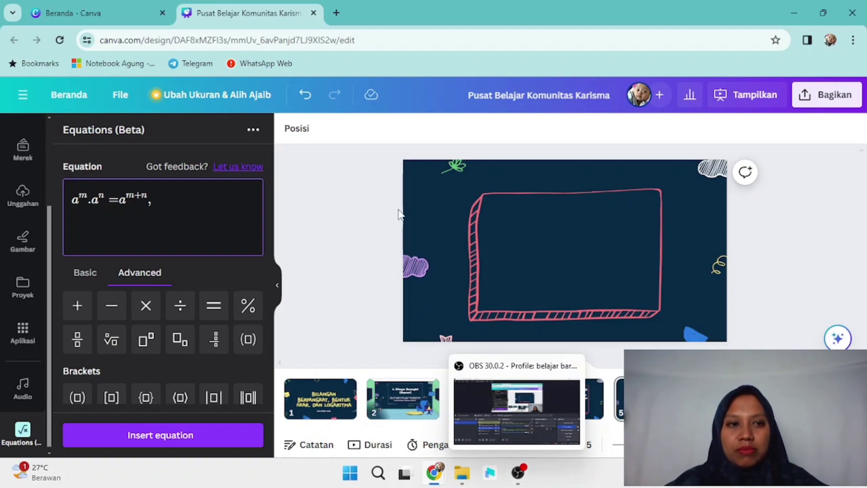
mouse_move(437, 480)
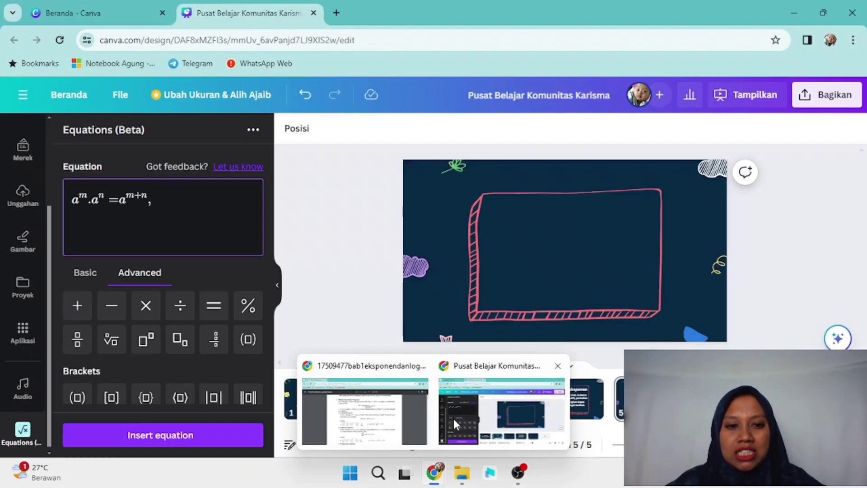
click(454, 419)
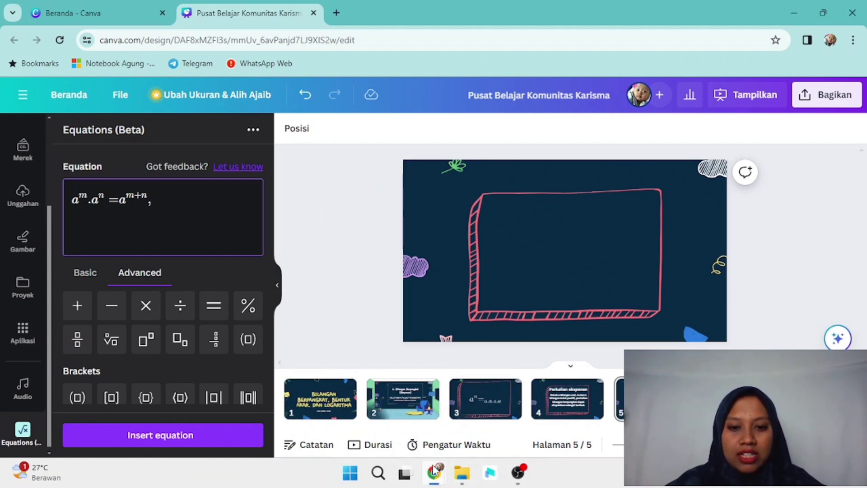
mouse_move(431, 471)
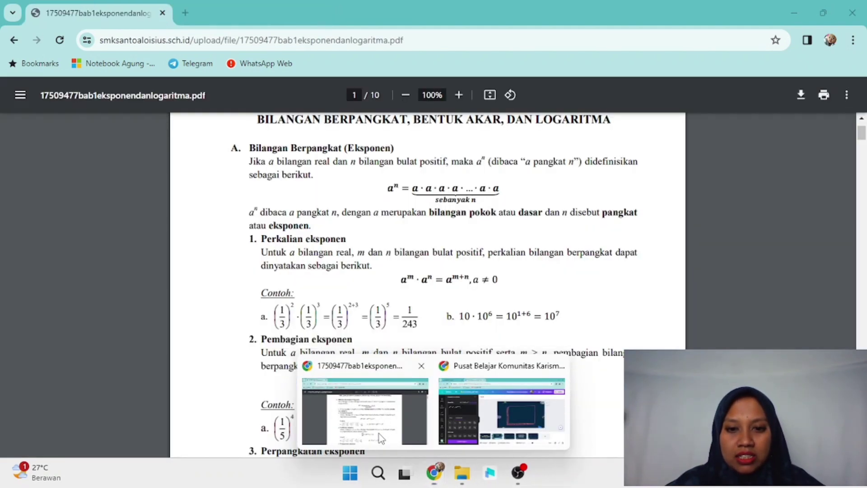
click(379, 433)
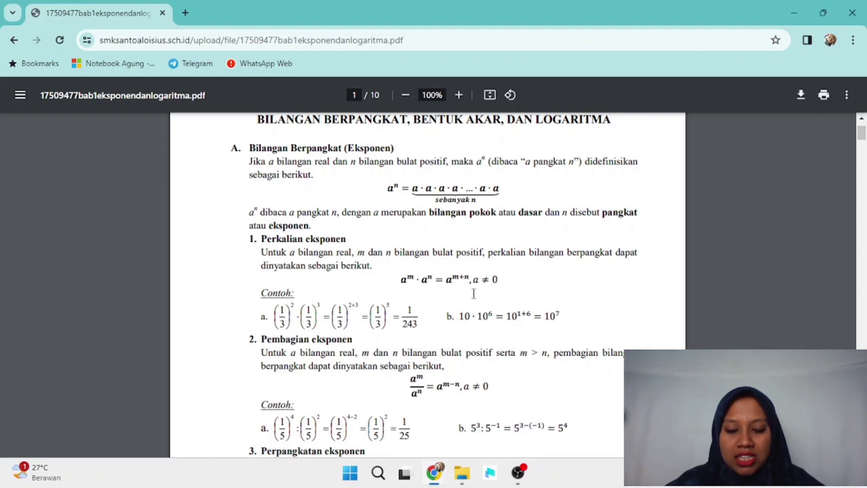
mouse_move(434, 472)
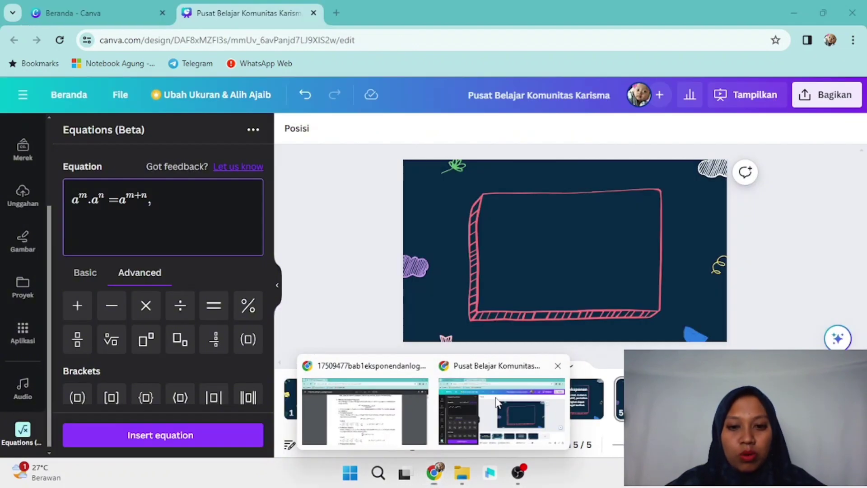
click(497, 402)
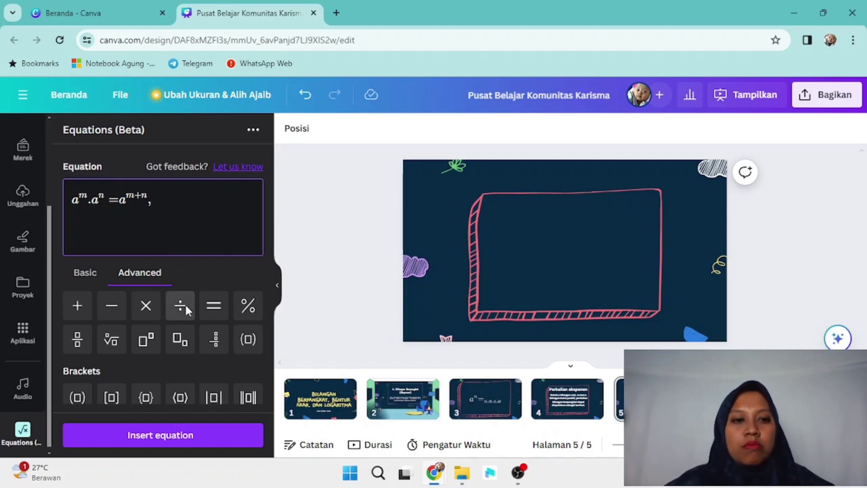
mouse_move(435, 473)
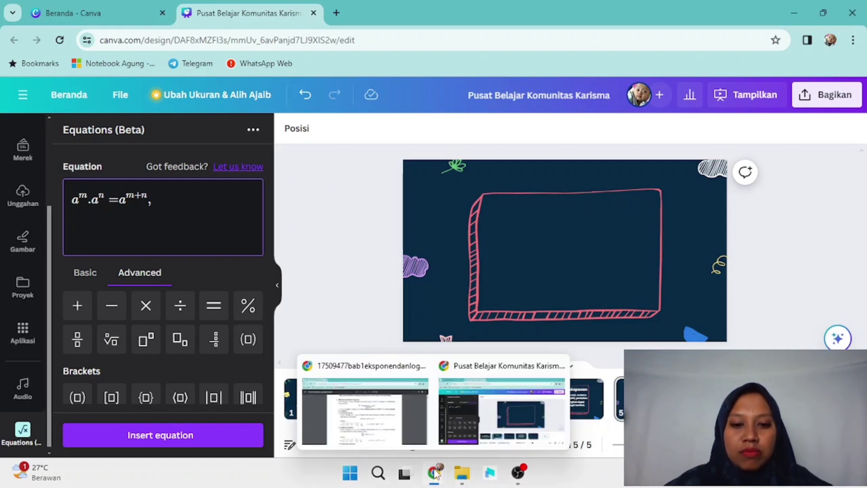
click(386, 419)
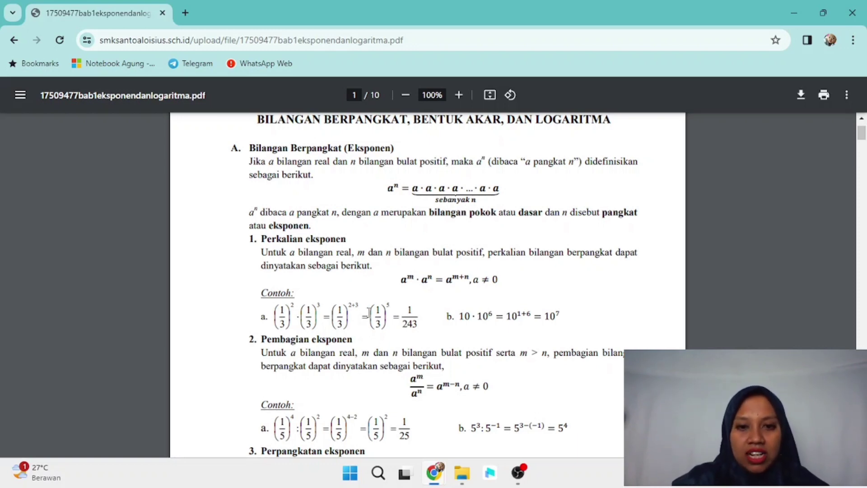
Step: Snip the aᵐ·aⁿ = aᵐ⁺ⁿ, a ≠ 0 formula line from the PDF viewer
key(super+shift+s)
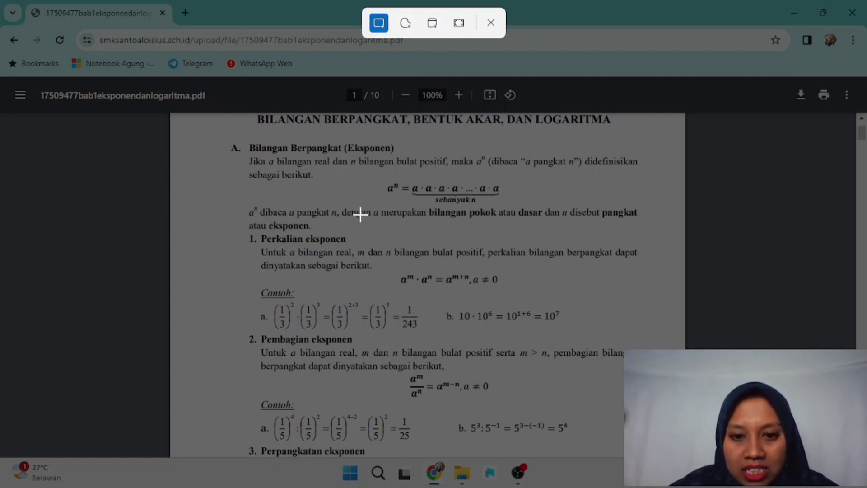
drag(388, 262, 520, 299)
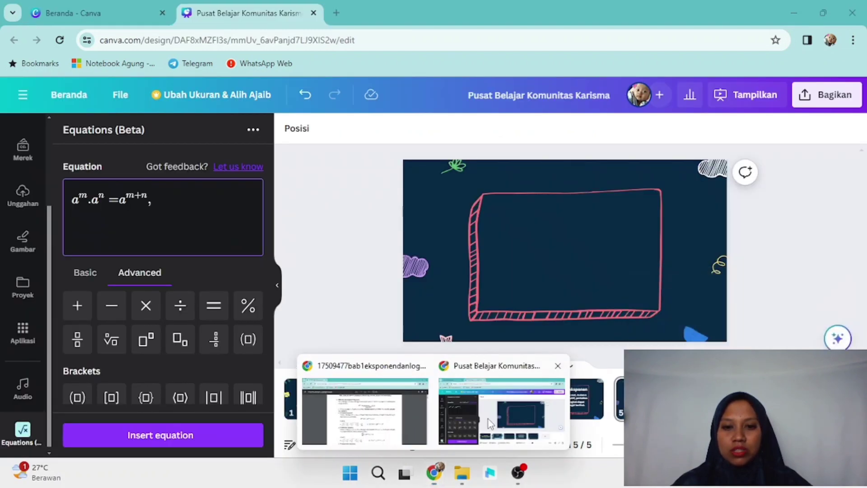
Step: Back in Canva, delete the top duplicate equation image in page 5's pink frame
click(488, 419)
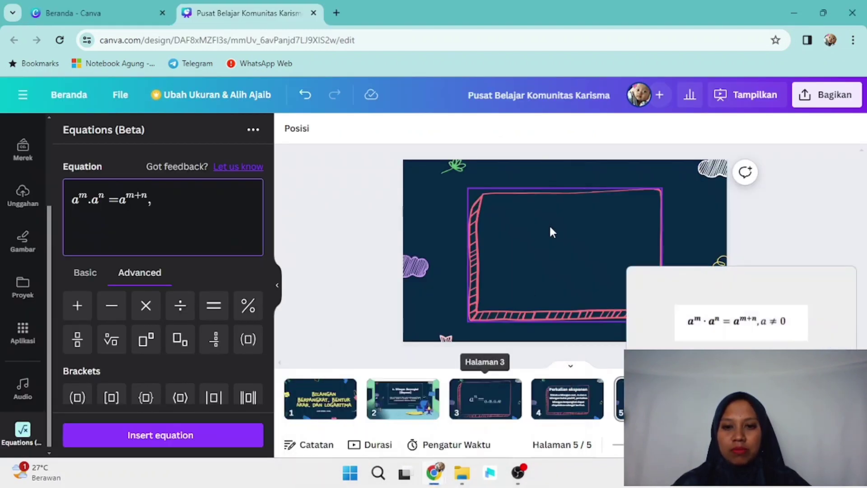
click(531, 241)
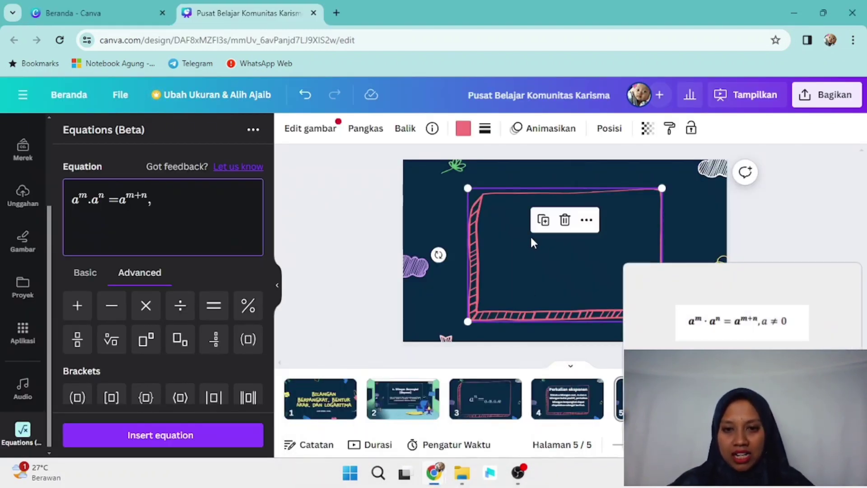
click(511, 268)
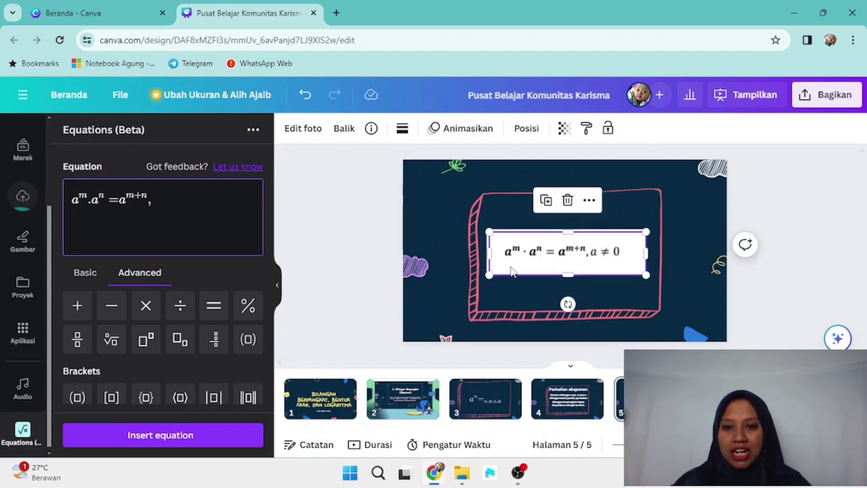
right_click(511, 270)
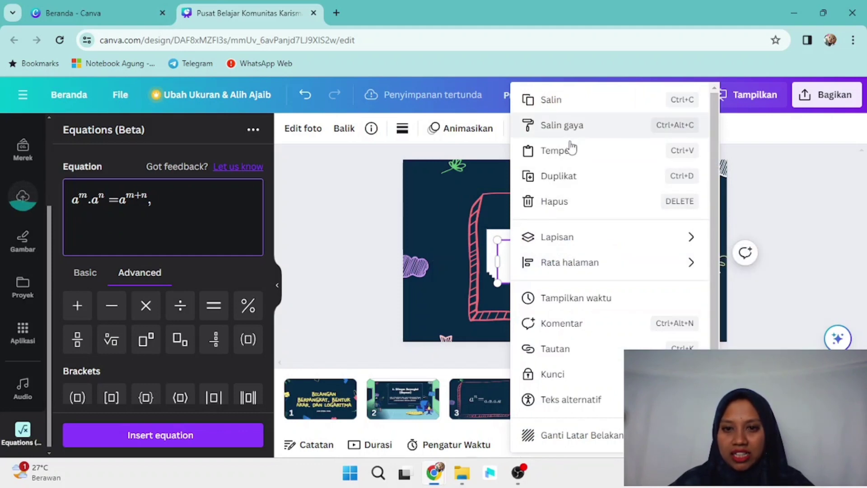
click(468, 197)
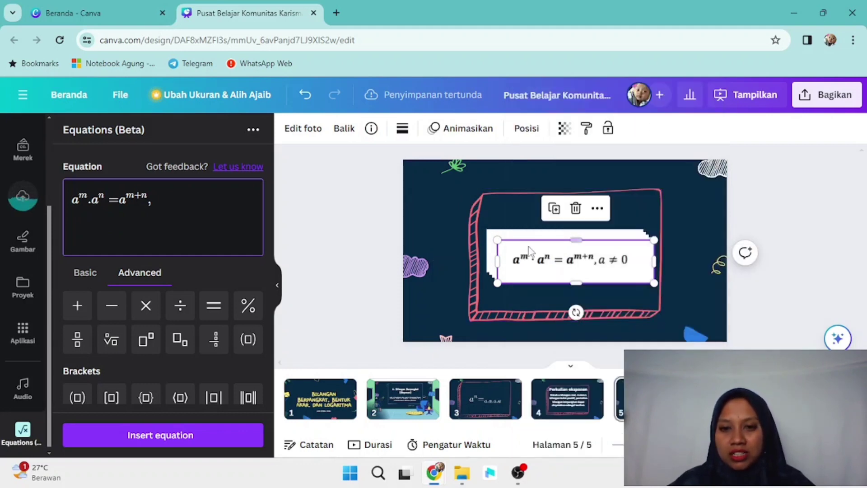
click(575, 209)
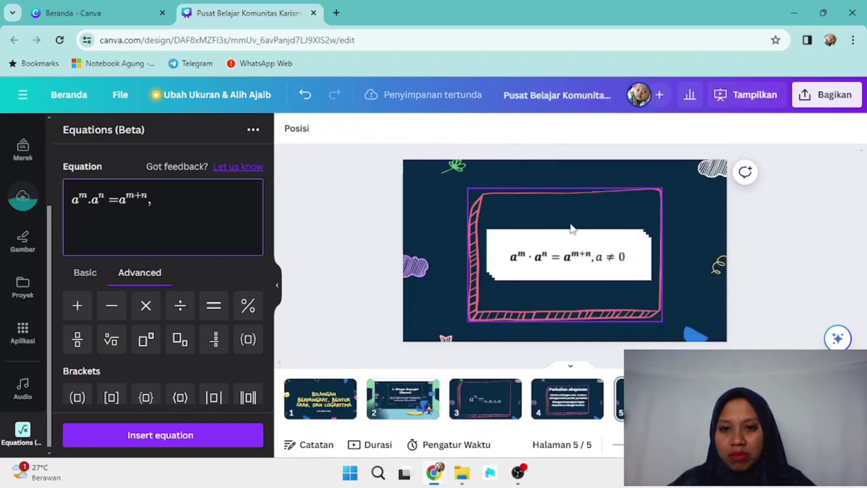
Step: Delete the remaining stacked duplicate equation copies on page 5
click(564, 276)
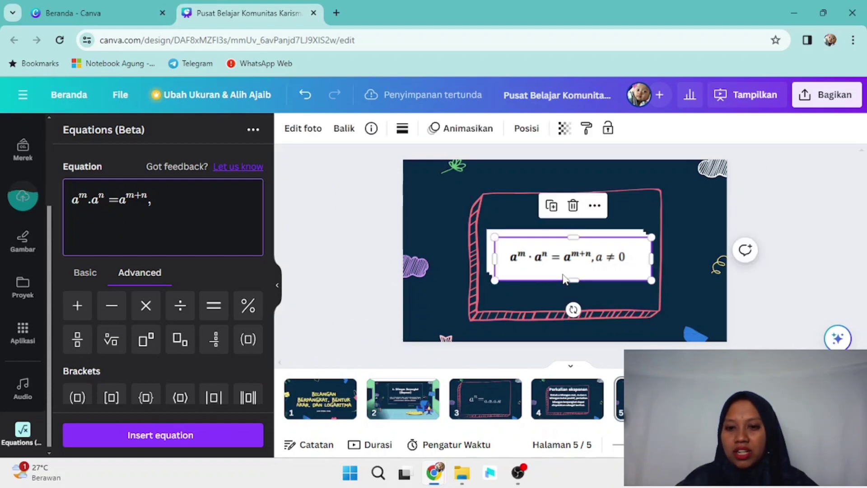
key(Delete)
click(565, 279)
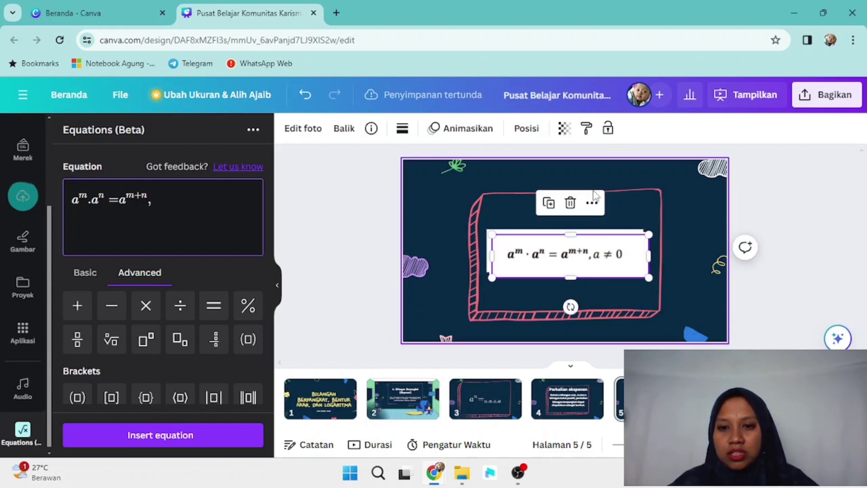
click(570, 203)
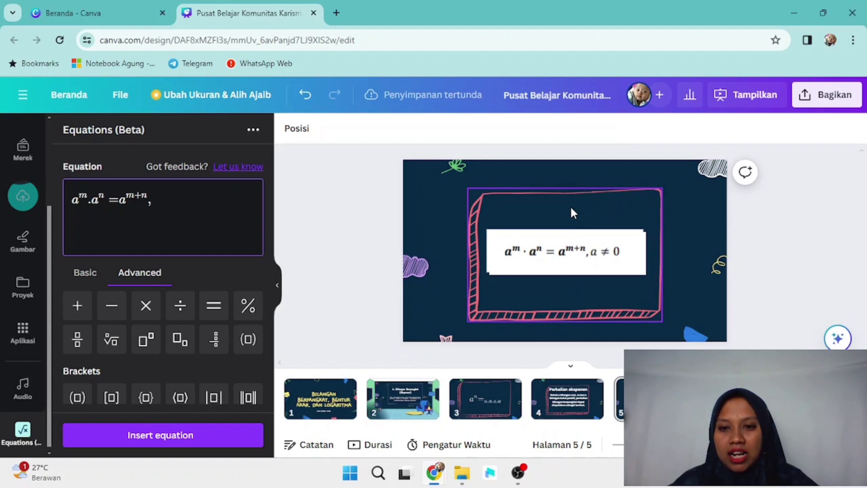
click(585, 247)
key(Delete)
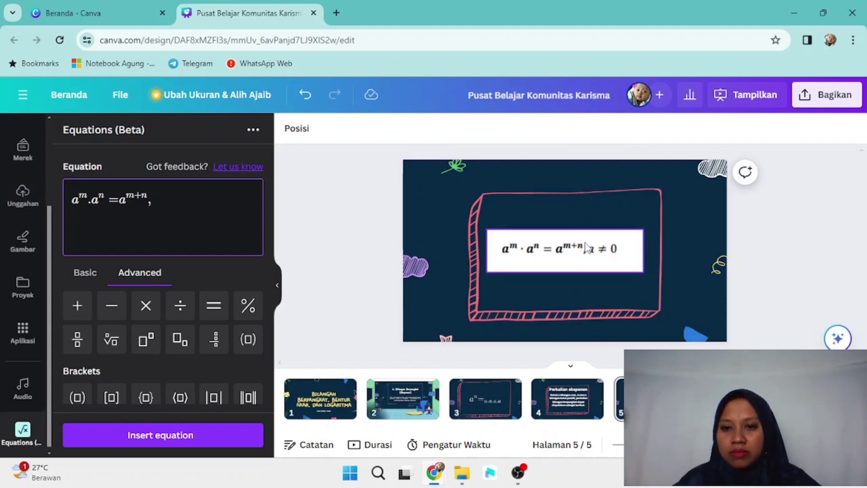
click(587, 248)
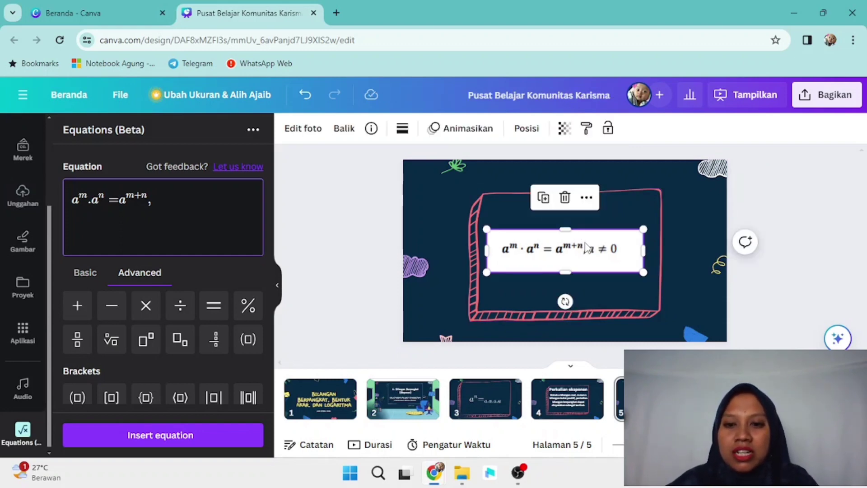
key(Delete)
Step: Add a blank page 6 after page 5 and bring the exponent PDF to the front
click(678, 236)
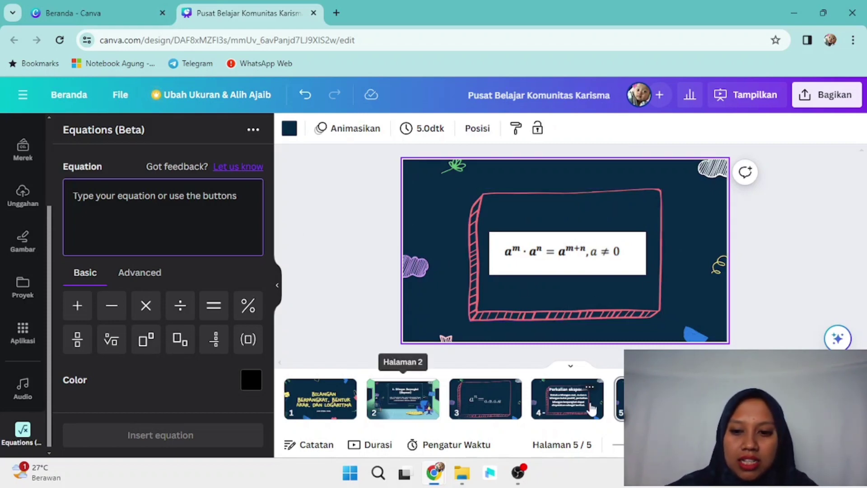
key(ctrl+Return)
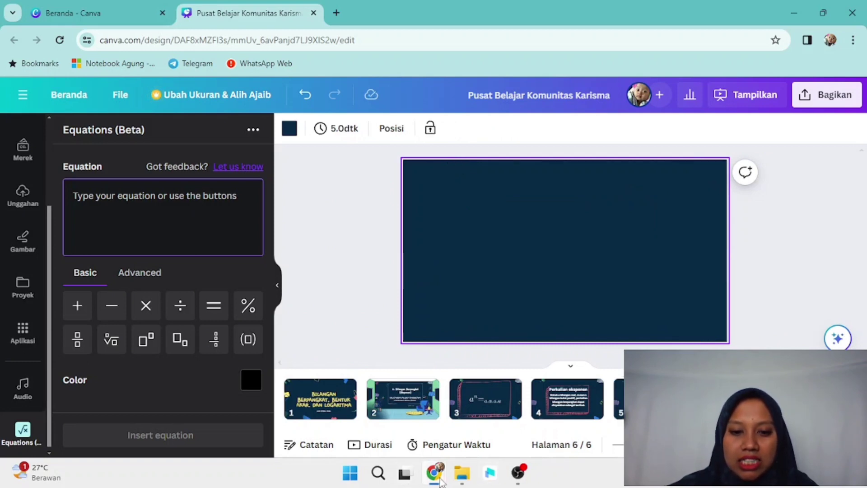
mouse_move(443, 481)
click(368, 409)
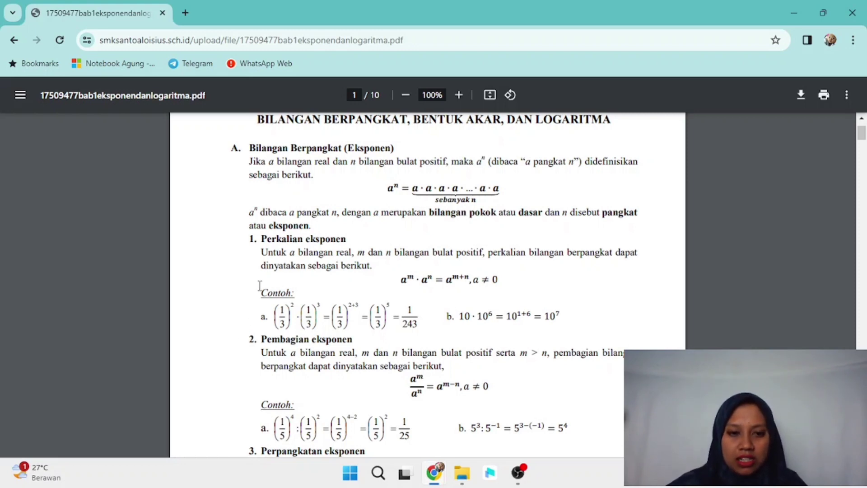
Step: Snip the Contoh example equations from the PDF and return to the Canva design
key(super+shift+s)
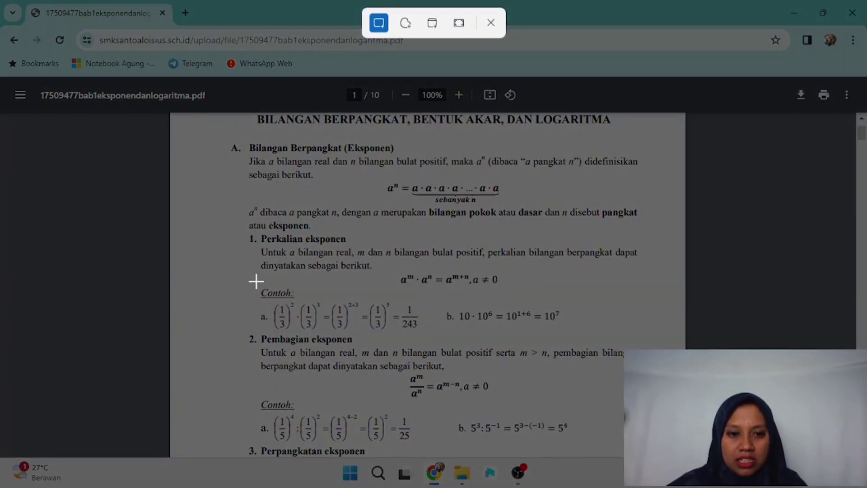
drag(256, 281, 620, 336)
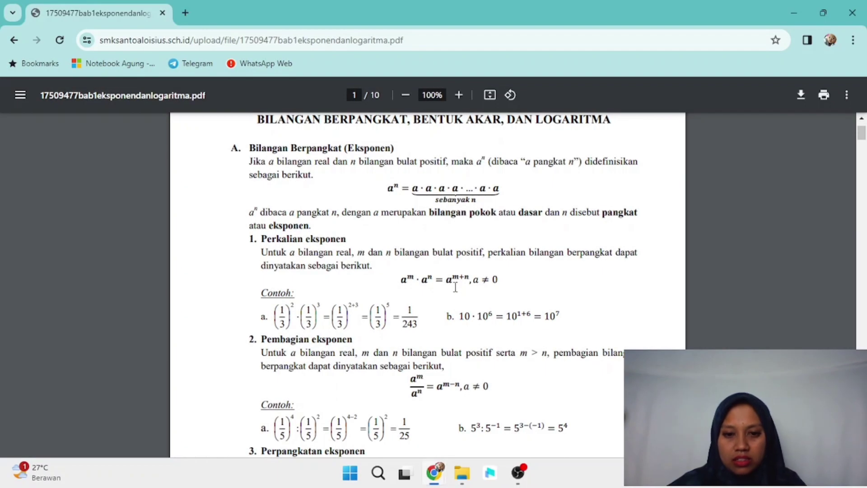
mouse_move(473, 440)
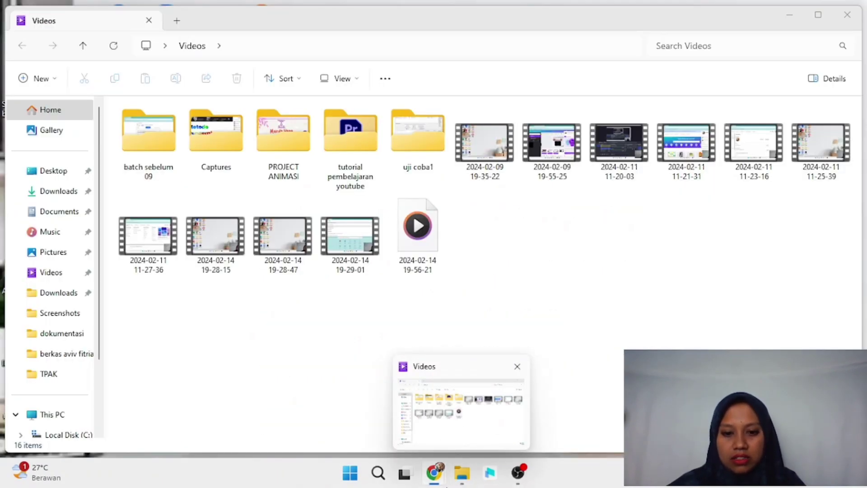
mouse_move(403, 427)
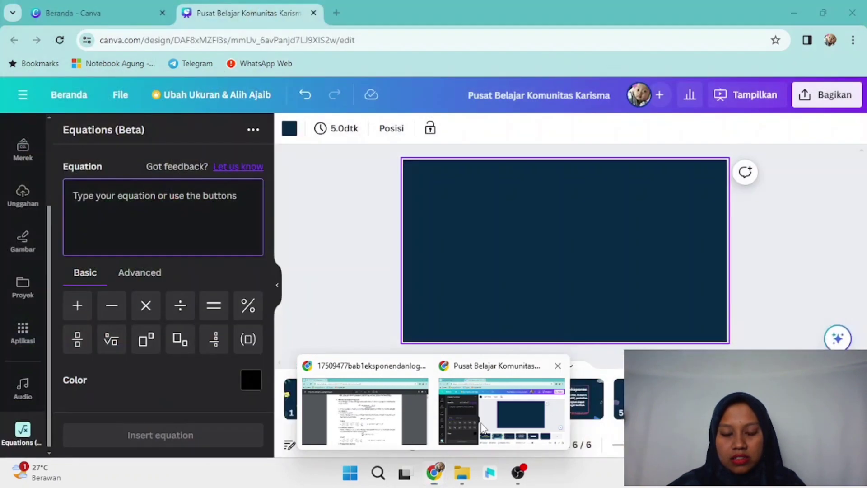
click(497, 411)
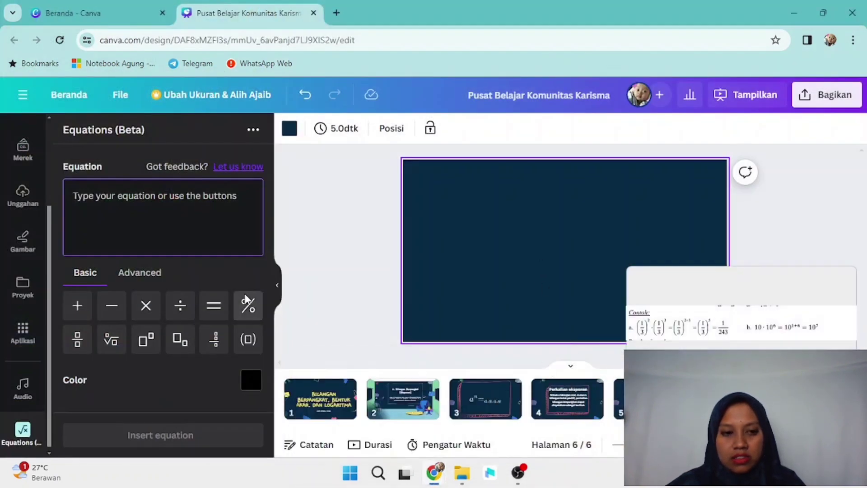
Step: Apply the Metode Pembelajaran template layout to blank page 6
click(353, 296)
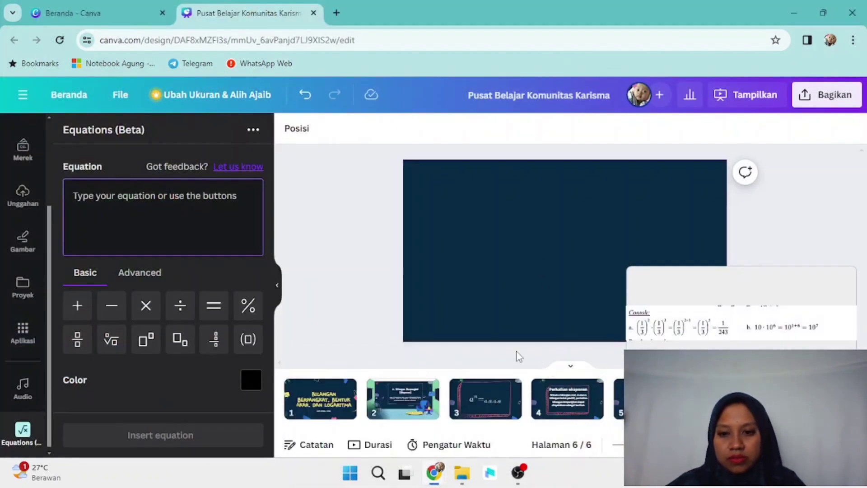
click(618, 403)
click(727, 400)
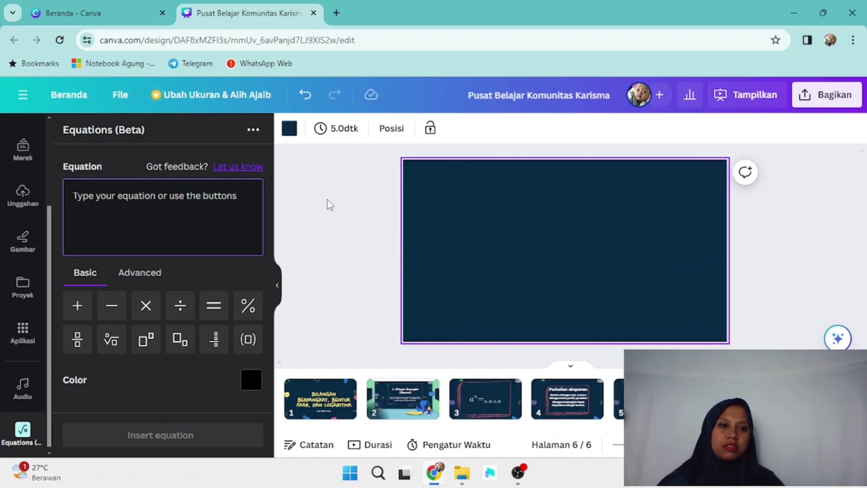
scroll(47, 205, up, 1)
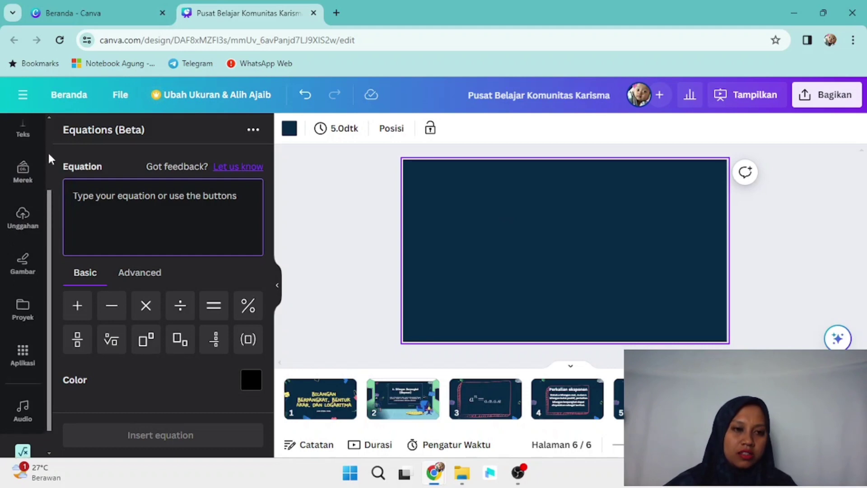
scroll(48, 149, up, 2)
scroll(49, 145, up, 1)
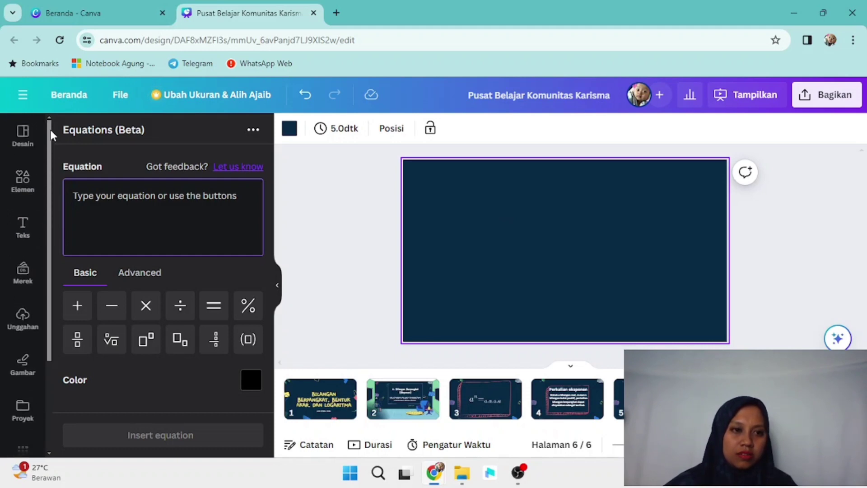
click(24, 138)
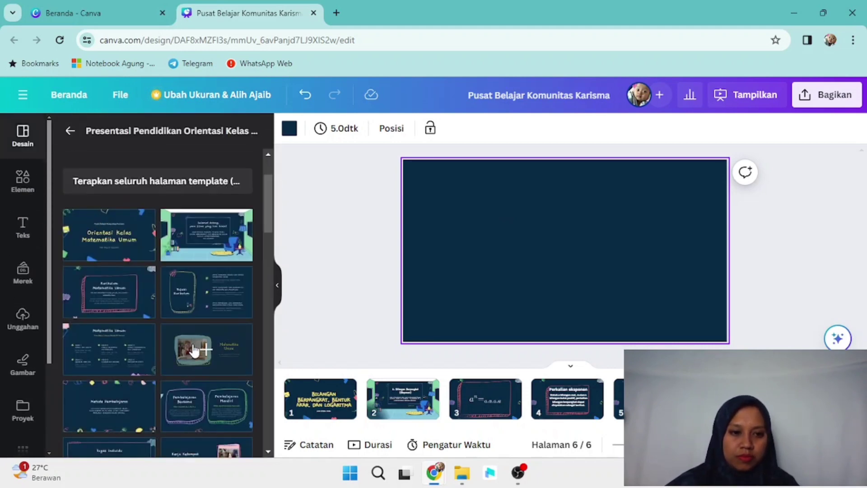
click(122, 402)
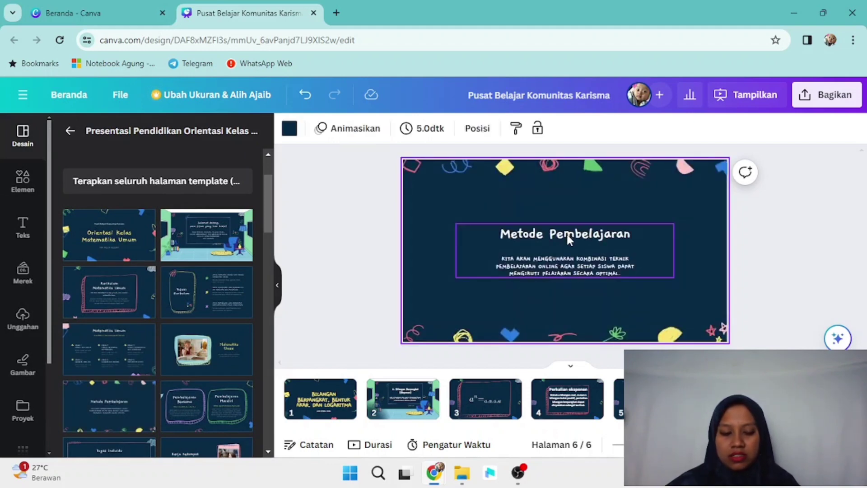
Step: Remove the template's Metode Pembelajaran title and body text, keeping the doodle background
key(ctrl+a)
key(Delete)
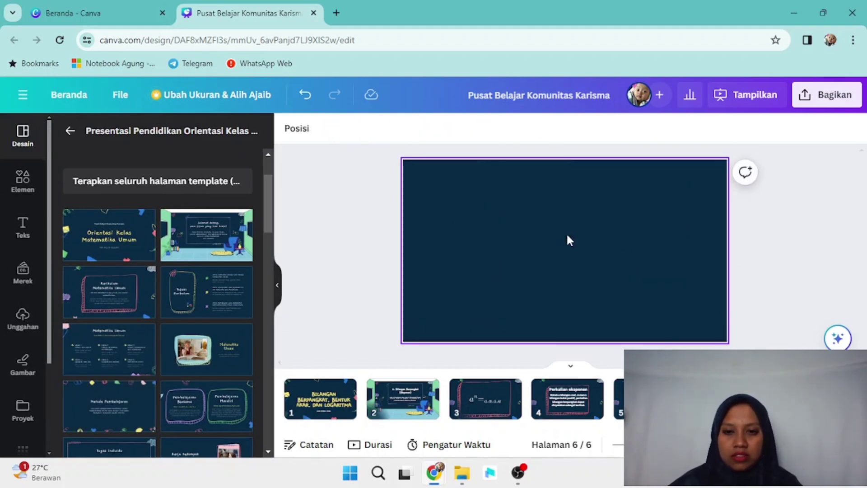
key(ctrl+z)
click(555, 237)
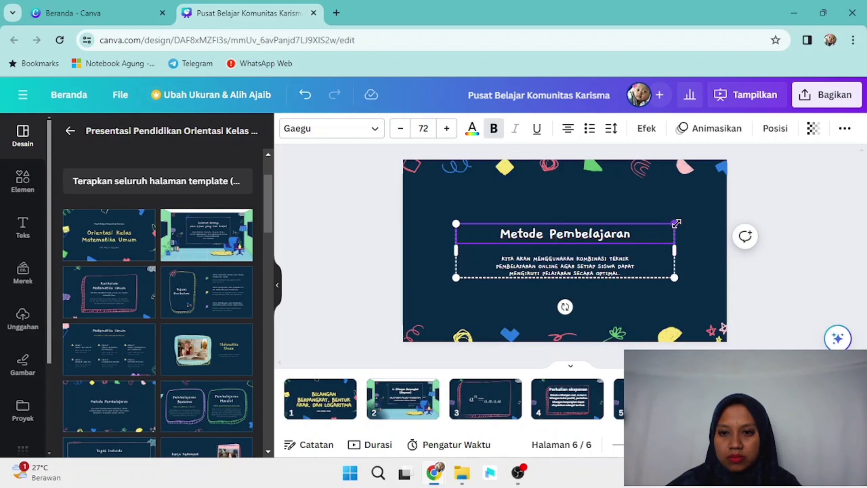
key(Delete)
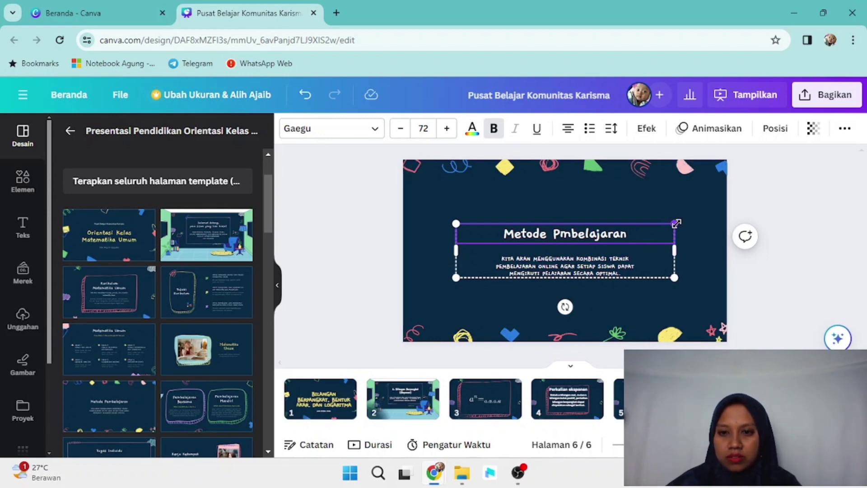
key(Escape)
key(Delete)
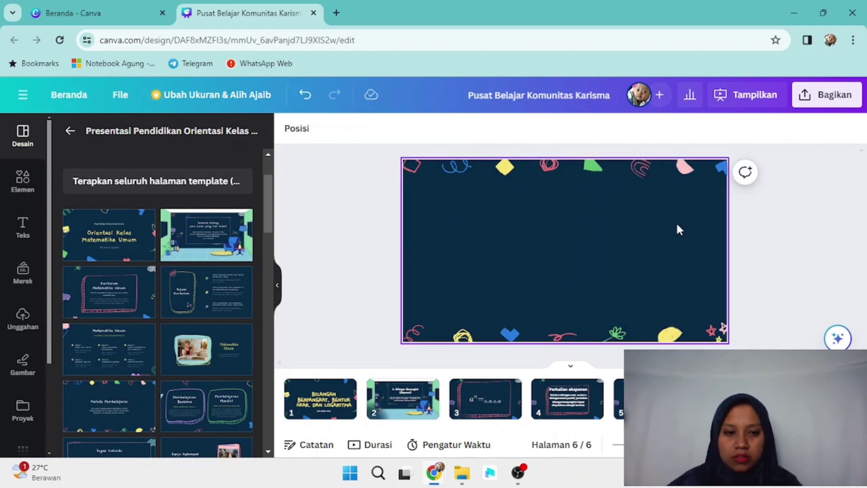
click(22, 226)
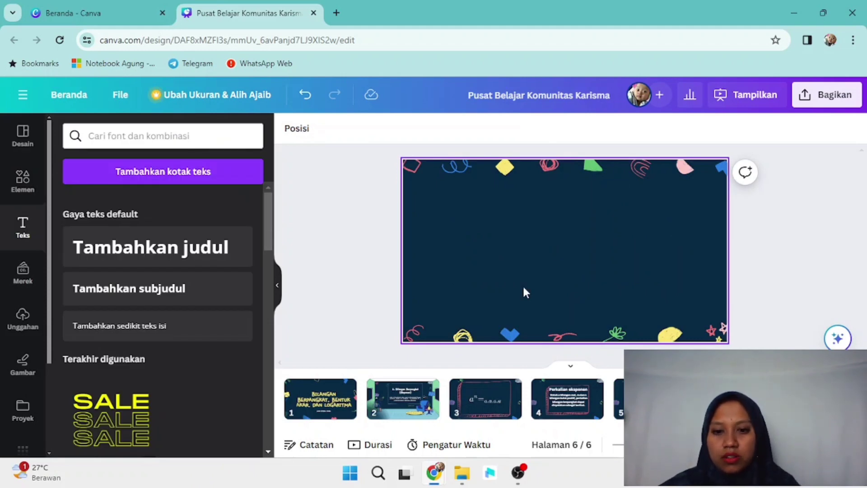
Step: Paste the Contoh examples image onto page 6, widen it, place it upper middle, then return to page 1
key(ctrl+v)
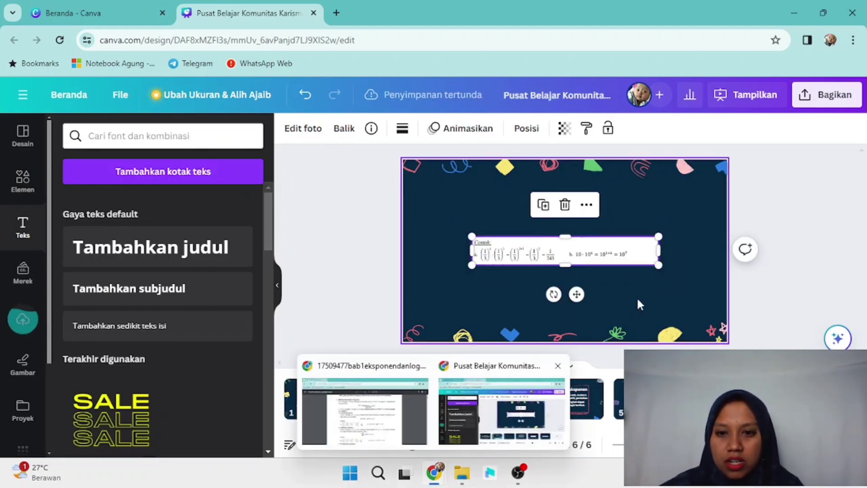
drag(659, 265, 713, 325)
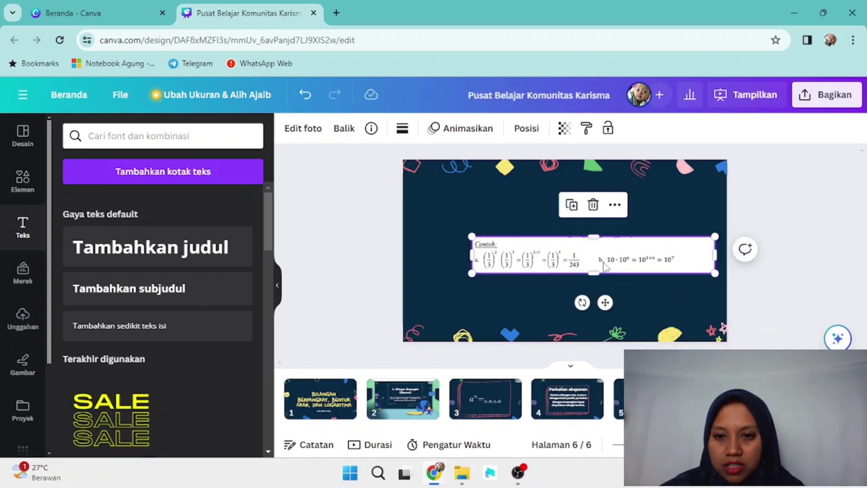
drag(604, 266, 575, 244)
drag(441, 221, 418, 220)
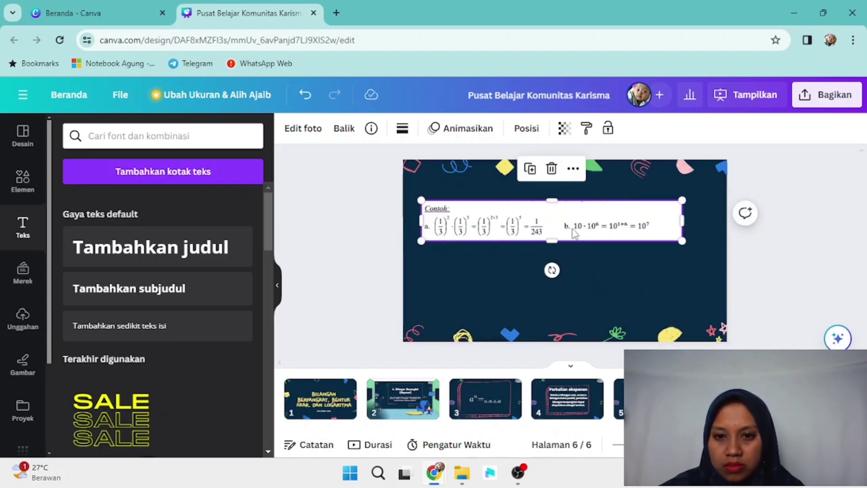
drag(573, 231, 582, 248)
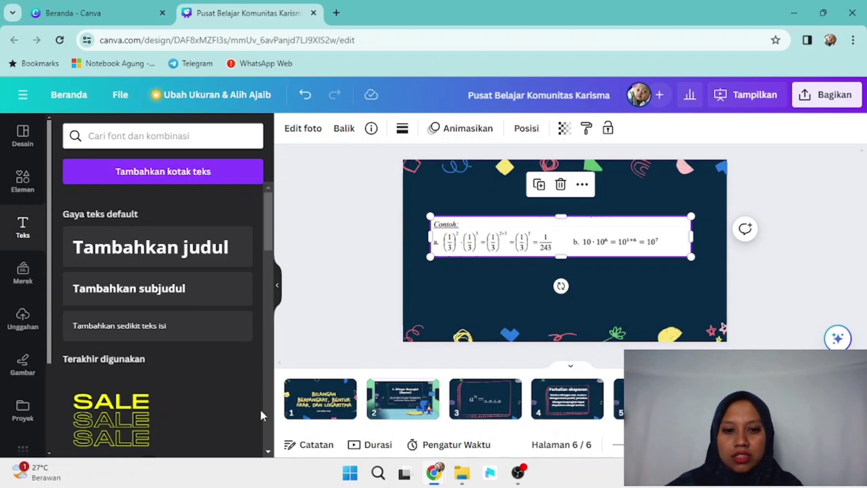
click(309, 405)
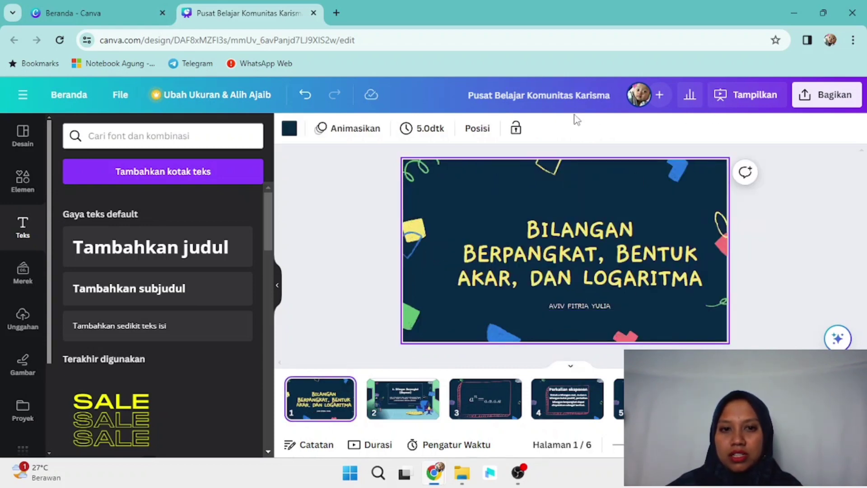
Step: Present full screen from the title page, advance two slides, then exit the slide show
click(745, 95)
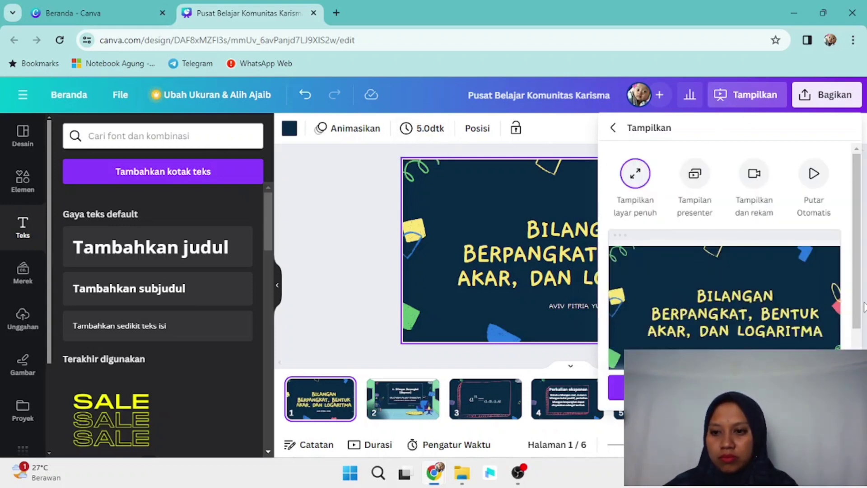
key(Escape)
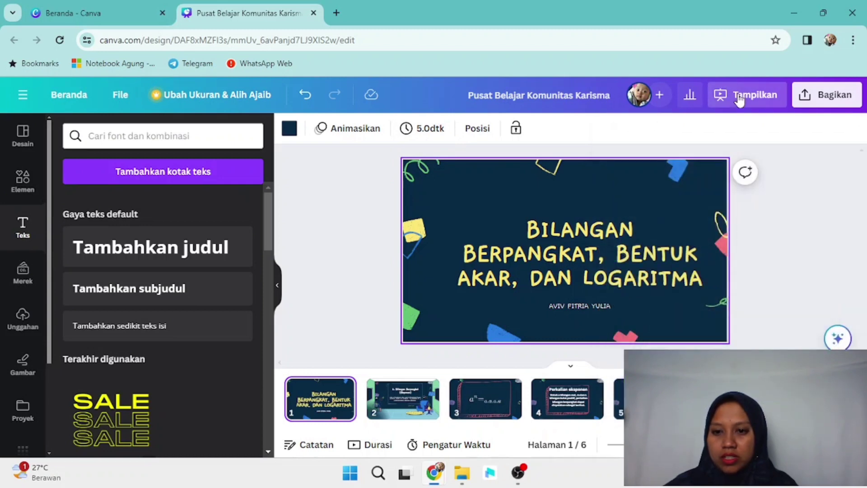
click(739, 97)
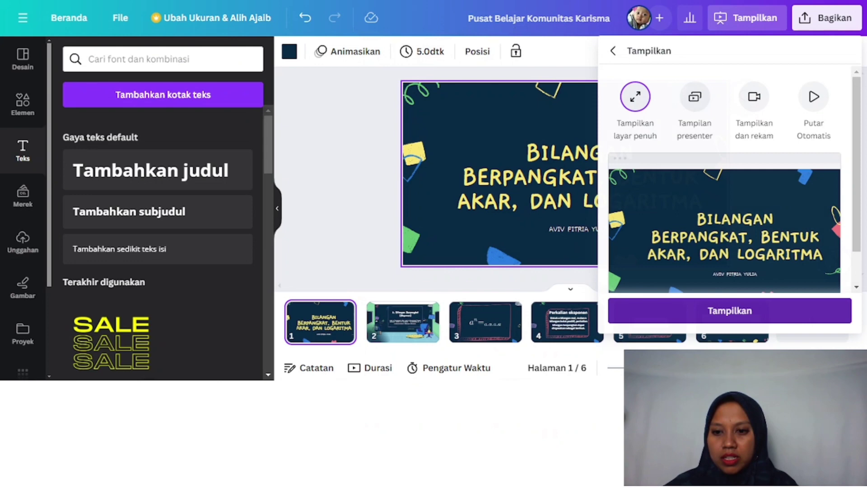
click(729, 310)
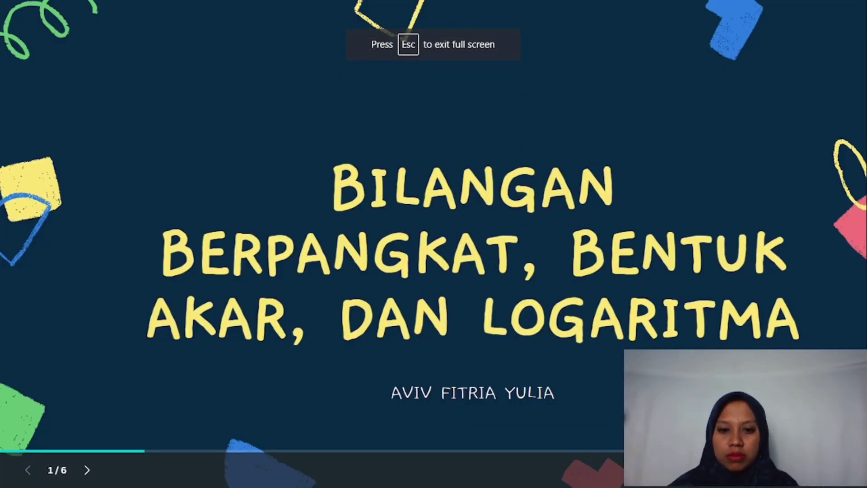
key(Right)
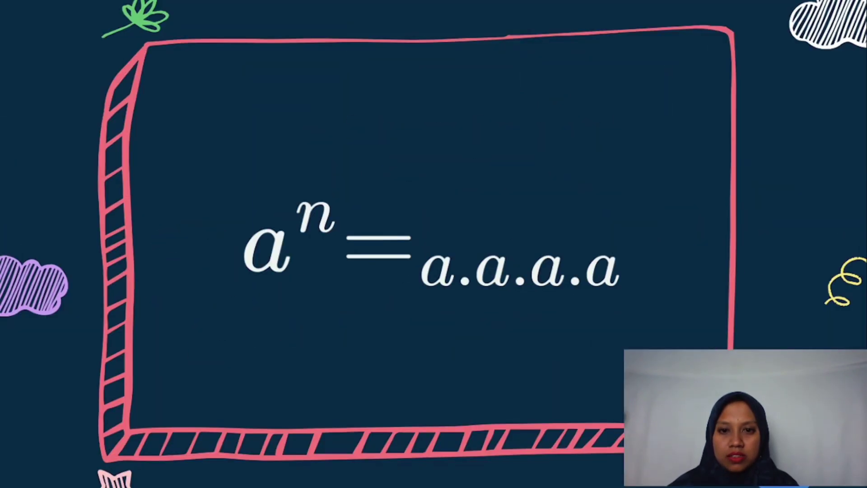
key(Right)
key(Right)
key(Right)
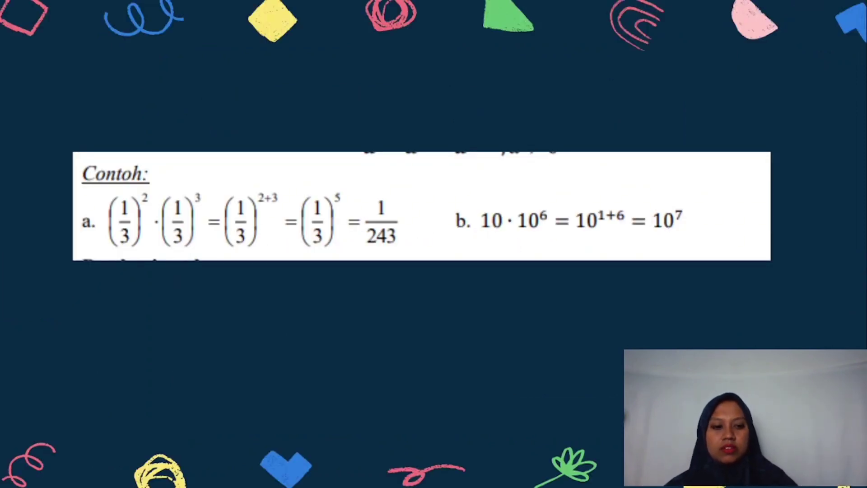
key(Escape)
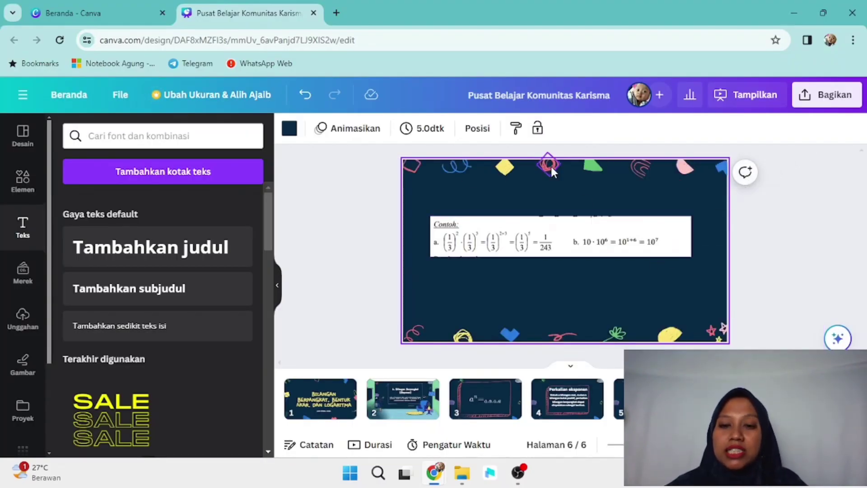
Step: Download all pages as Pusat Belajar Komunitas Karisma.pptx and show it in its folder
click(827, 102)
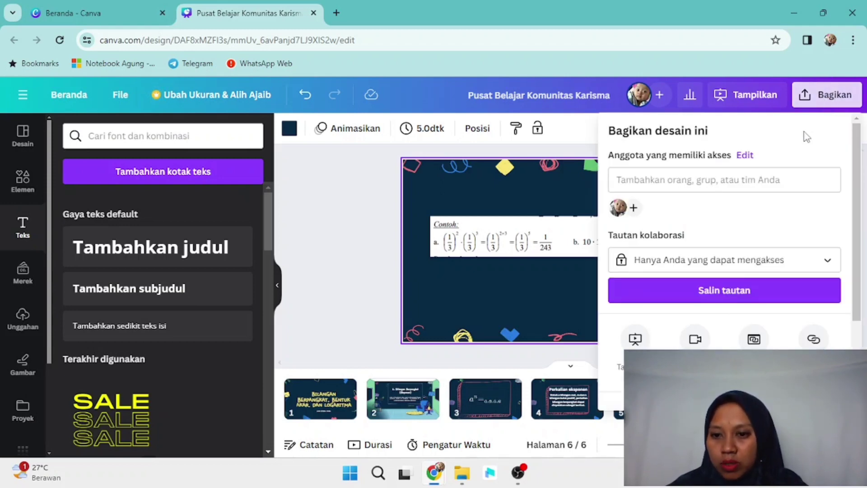
scroll(859, 232, down, 3)
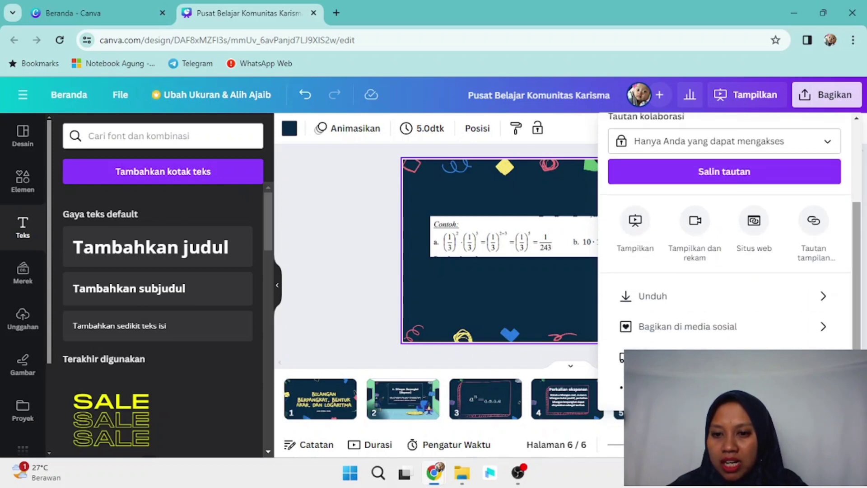
click(788, 298)
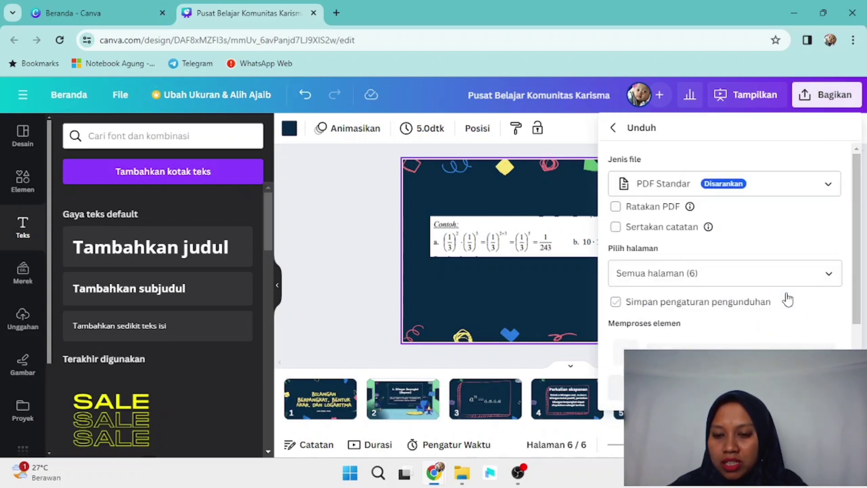
click(811, 188)
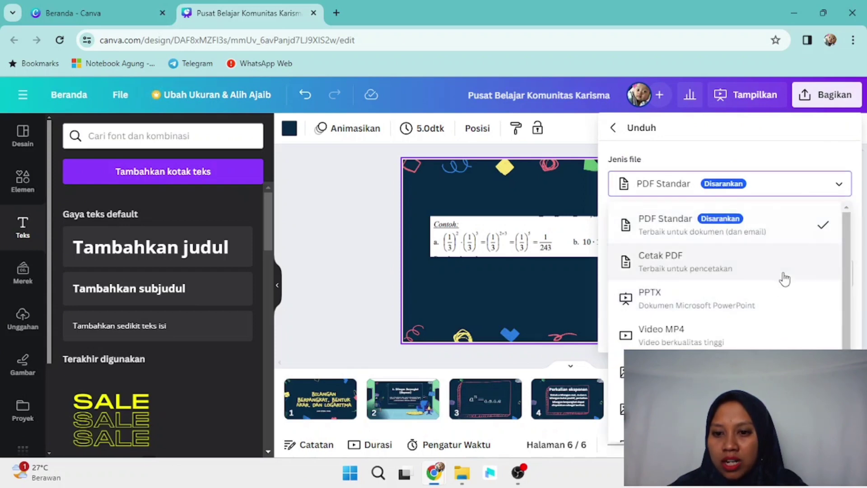
click(777, 301)
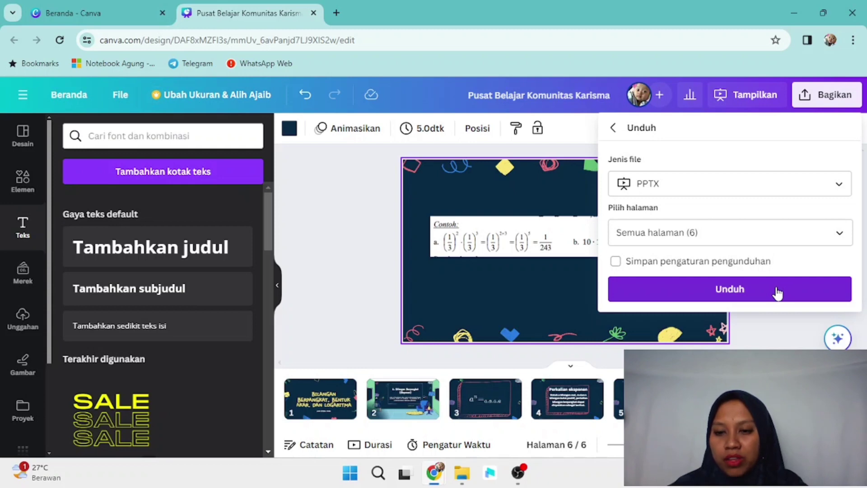
click(777, 292)
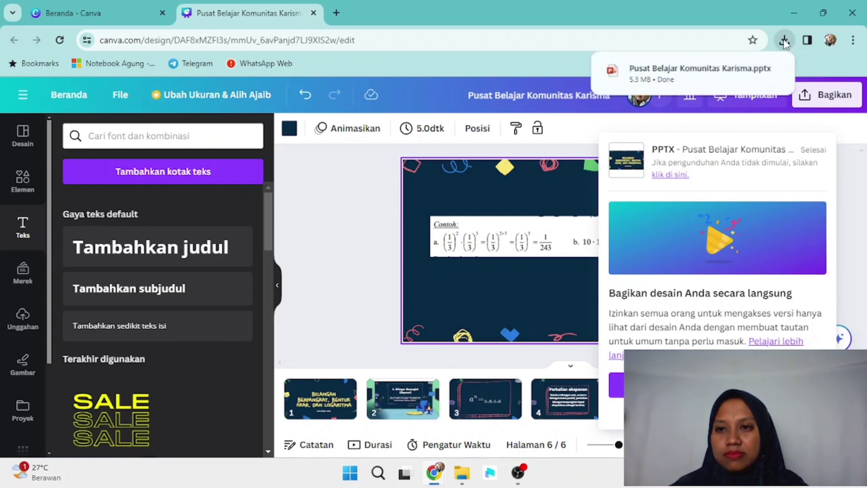
click(756, 73)
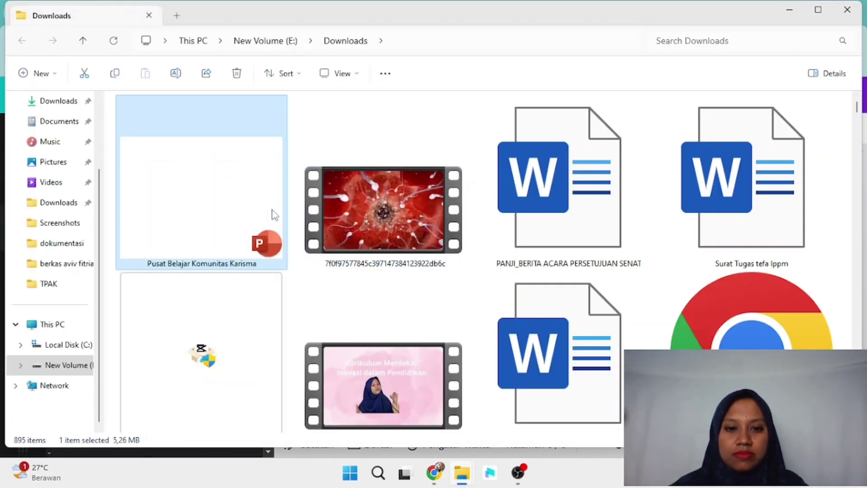
Step: Open Pusat Belajar Komunitas Karisma.pptx from Downloads in PowerPoint
double_click(274, 214)
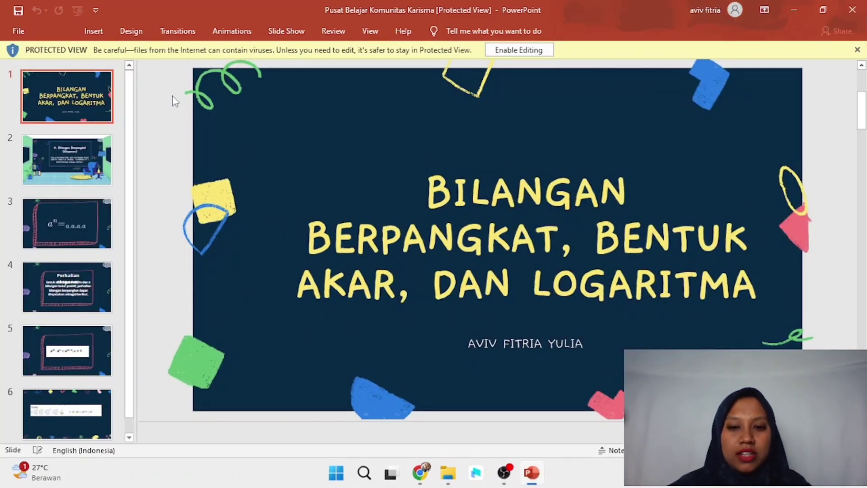
Step: Scroll through slides 1 to 6 in PowerPoint to check the conversion
scroll(175, 101, down, 3)
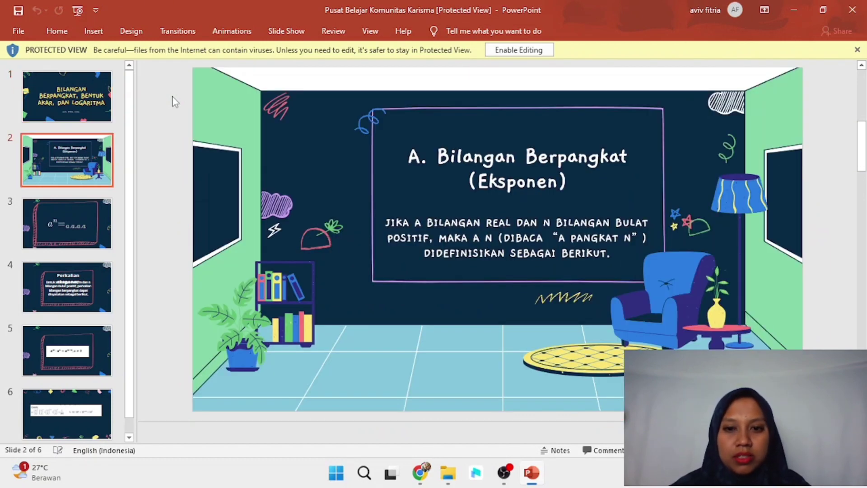
scroll(175, 101, down, 6)
scroll(175, 101, down, 3)
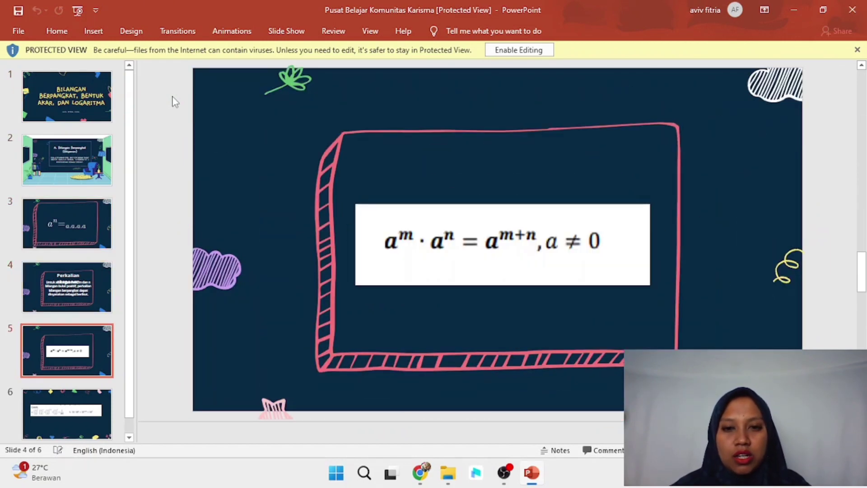
scroll(175, 102, down, 3)
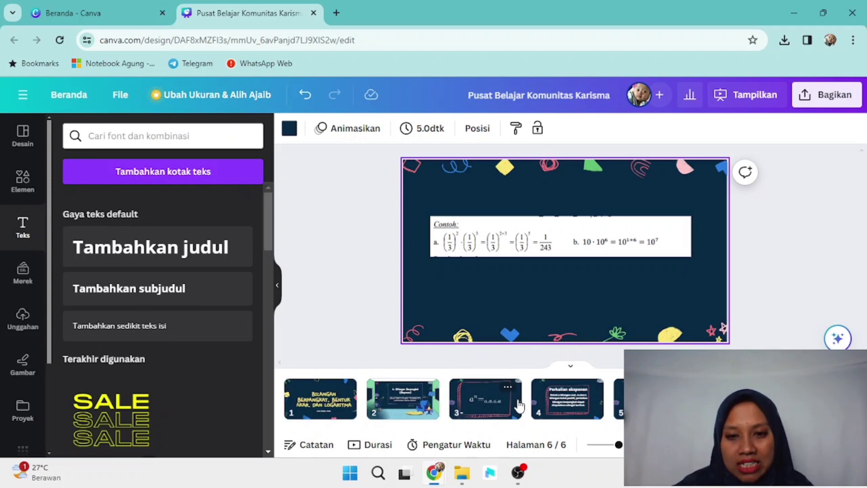
Step: Switch to page 3 showing the aⁿ = a.a.a.a formula in its pink frame
click(466, 407)
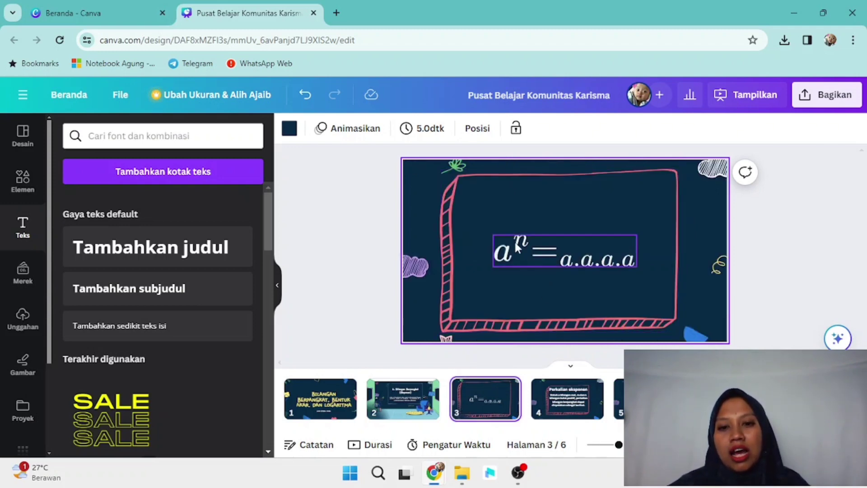